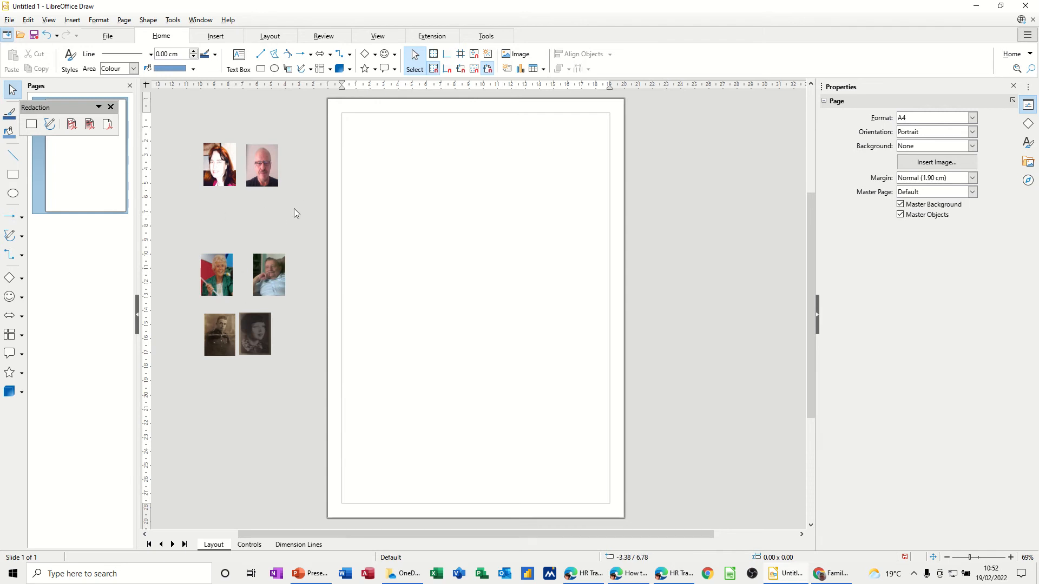
Show the Insert commands on the ribbon.
left_click(215, 41)
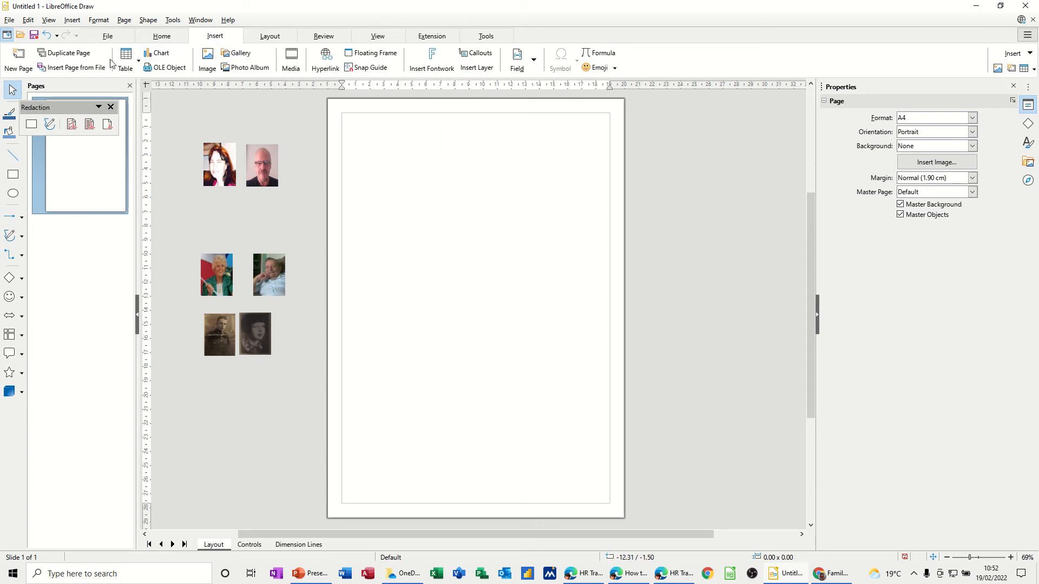
left_click(212, 67)
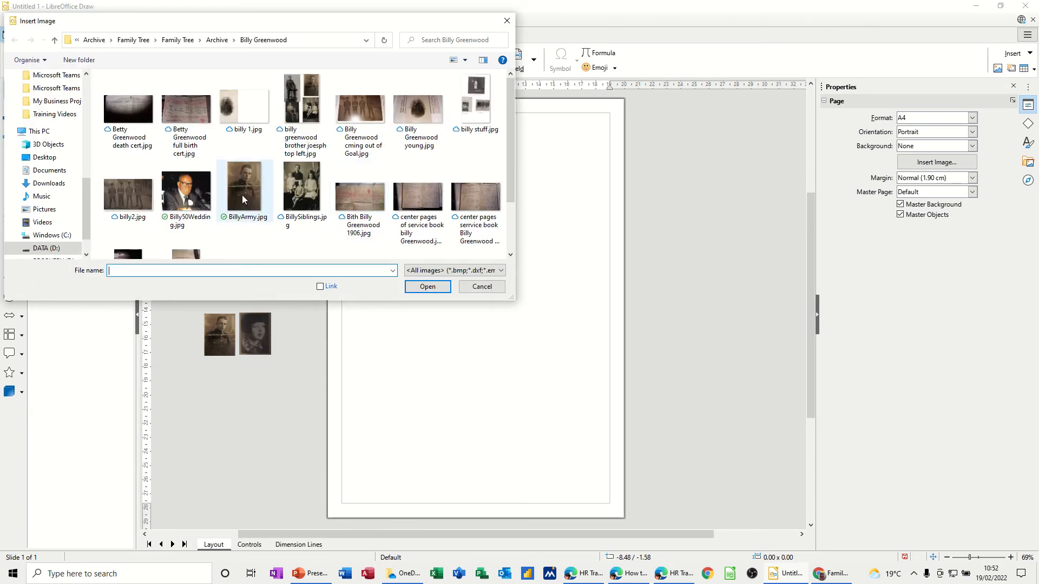
key("Escape")
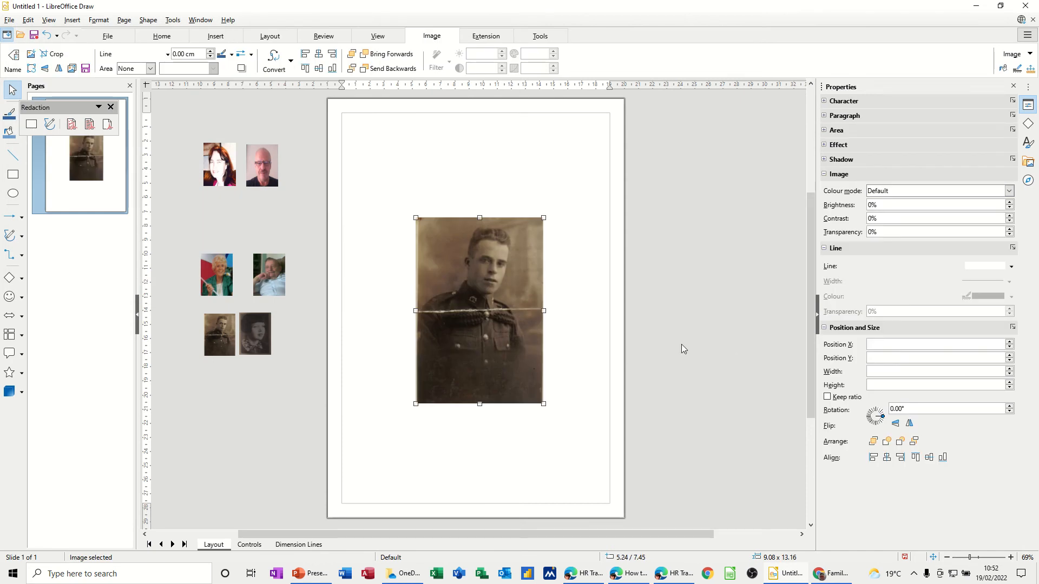
left_click(902, 371)
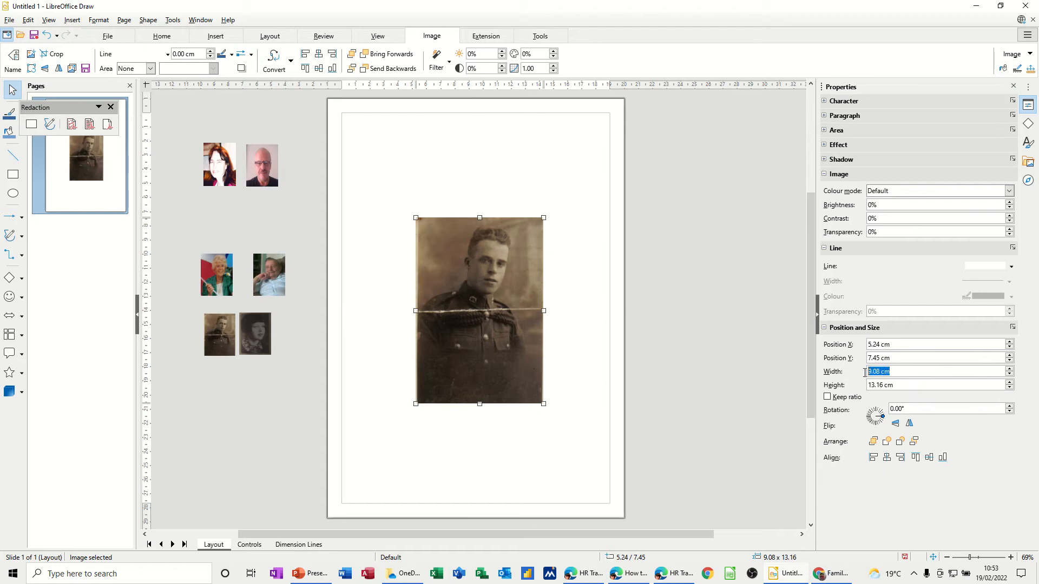
type("2.25")
key("Tab")
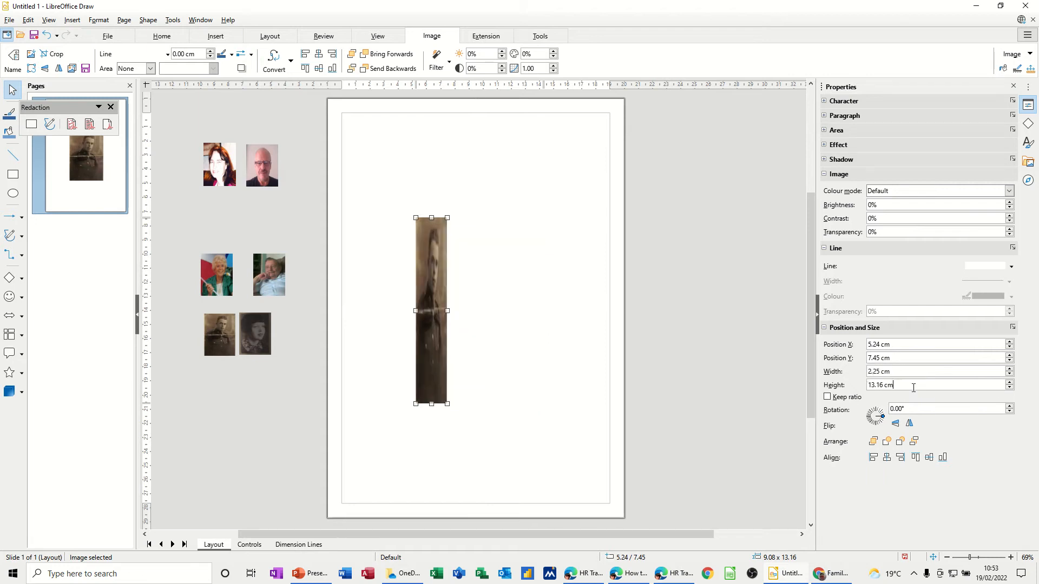
type("3")
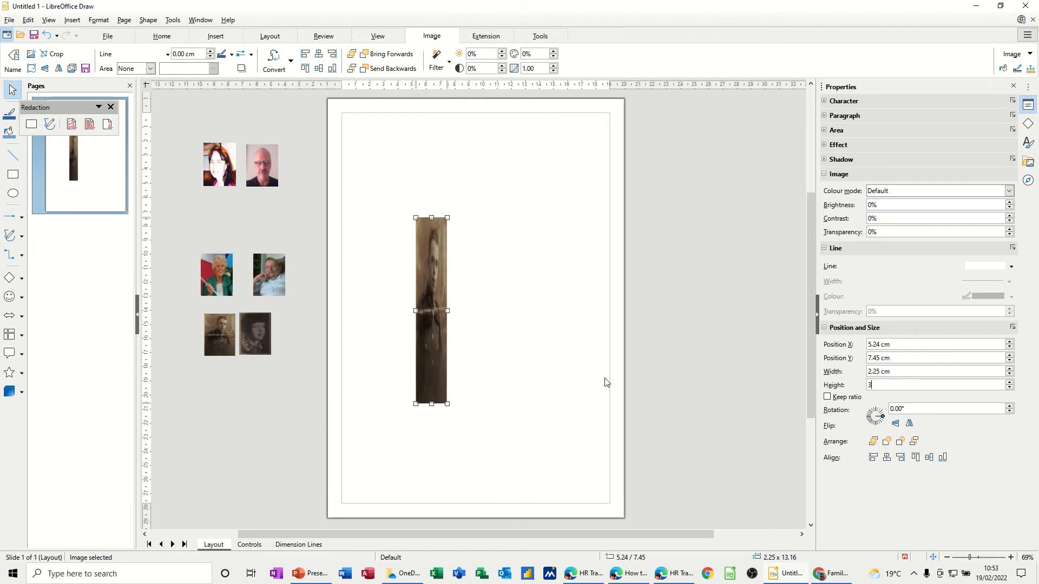
left_click(544, 373)
mouse_move(432, 239)
left_mouse_down()
mouse_move(386, 301)
mouse_move(297, 336)
mouse_move(433, 238)
left_mouse_up()
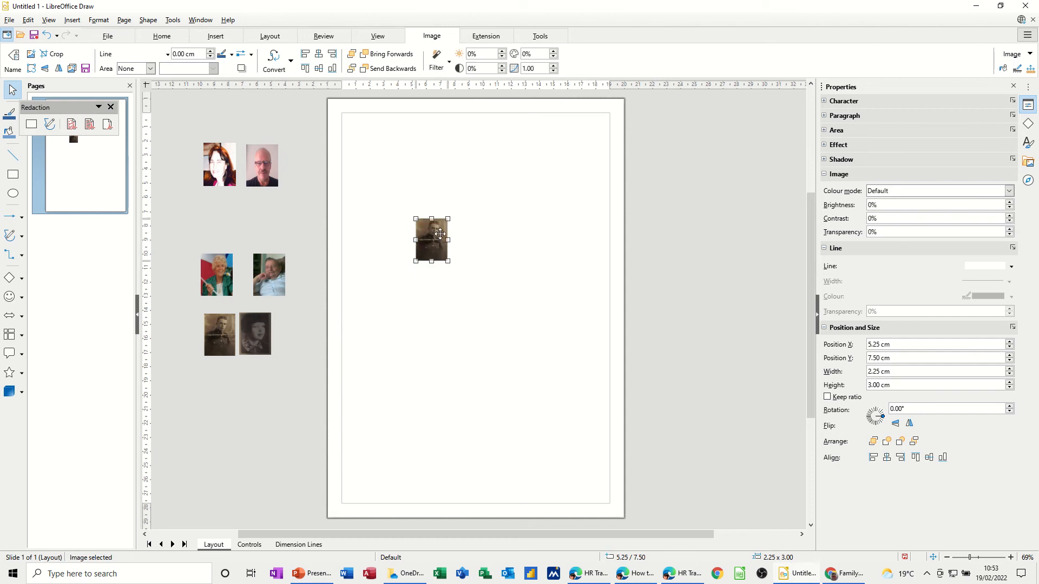
key("Delete")
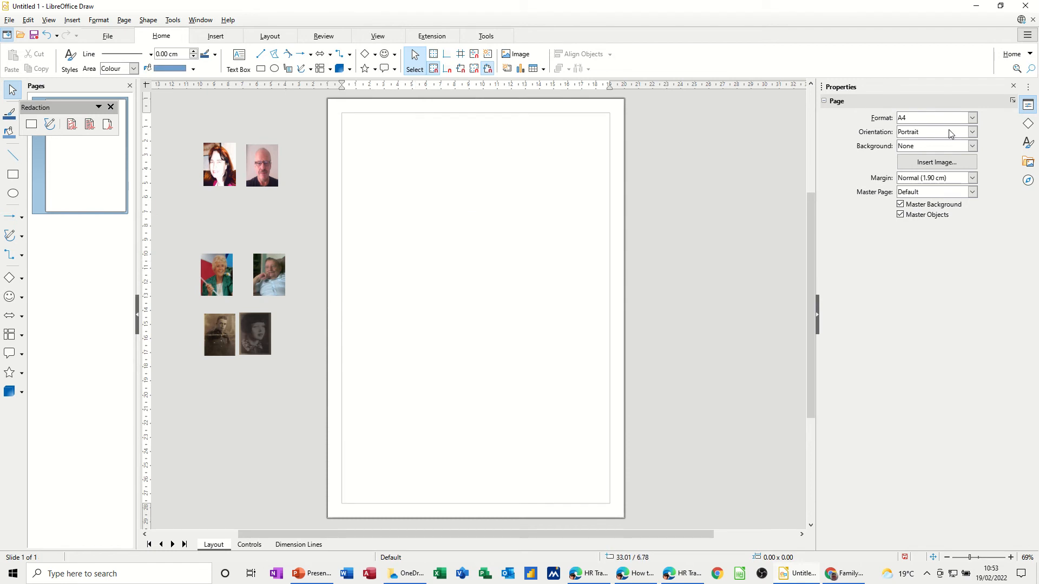
Switch the page orientation to Landscape.
left_click(972, 132)
left_click(925, 143)
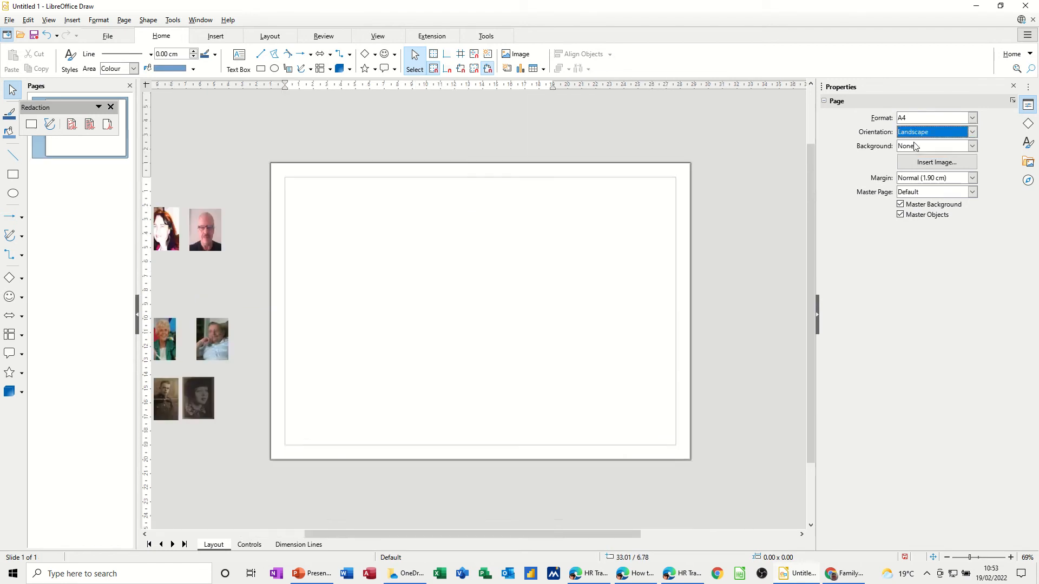
mouse_move(385, 533)
left_mouse_down()
mouse_move(322, 537)
mouse_move(374, 539)
left_mouse_up()
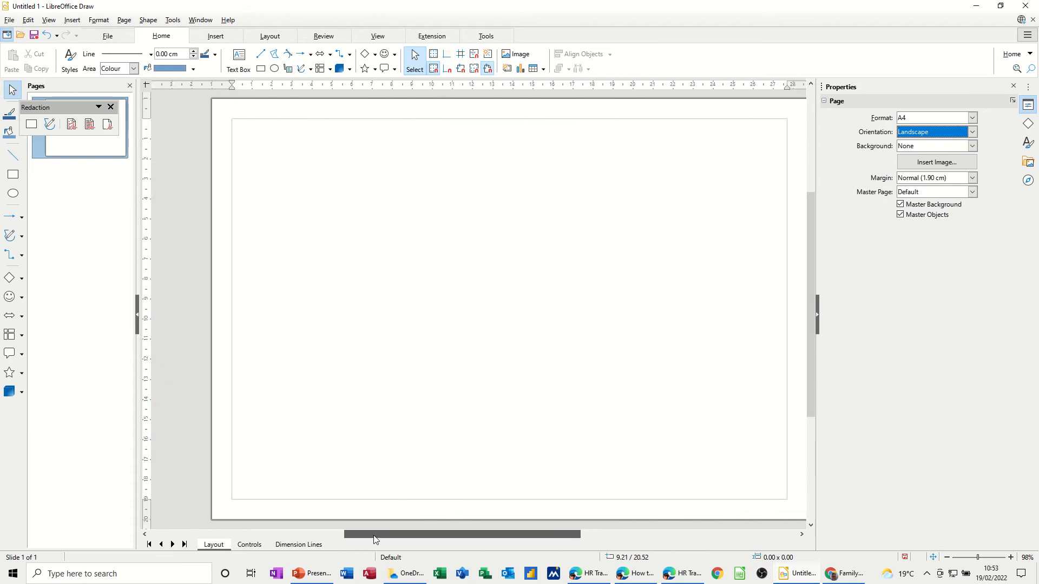
Collapse the properties sidebar and zoom out so the page and photos fit.
left_click(817, 319)
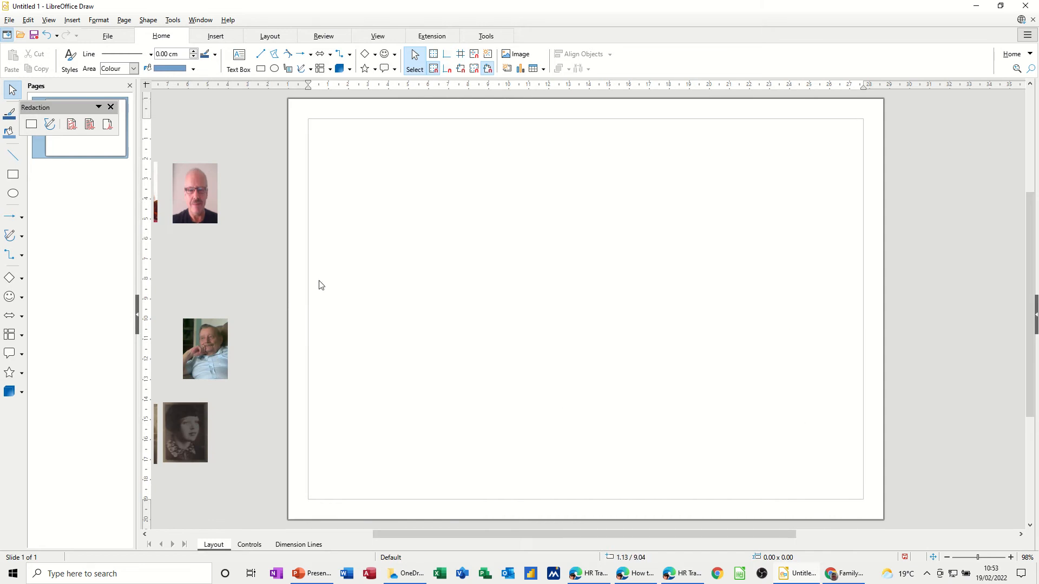
left_click_drag(556, 531, 544, 535)
left_click(946, 558)
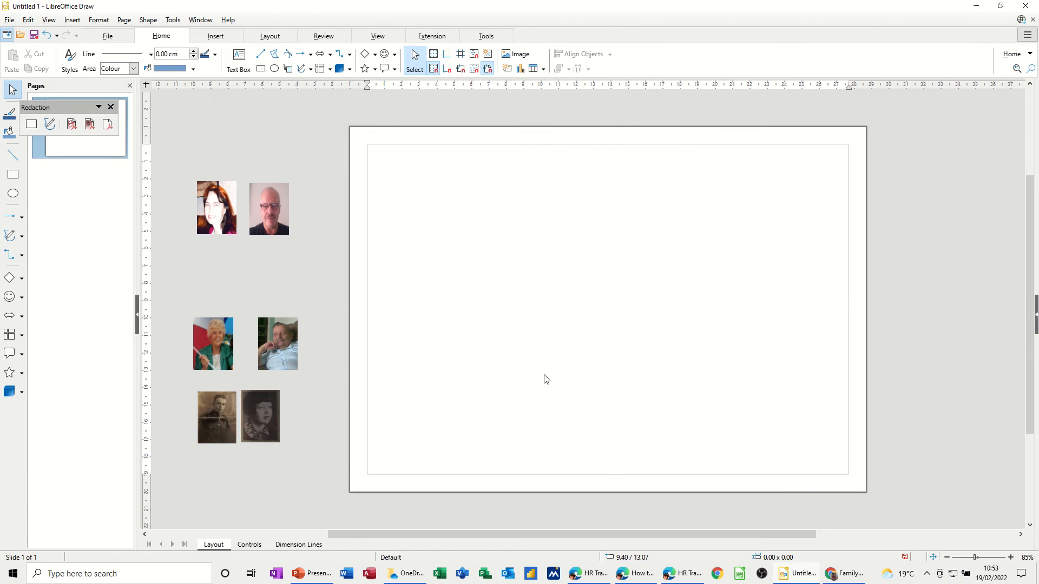
Draw a rectangle near the bottom centre with the man's name above 'B 1957 -'.
left_click(13, 176)
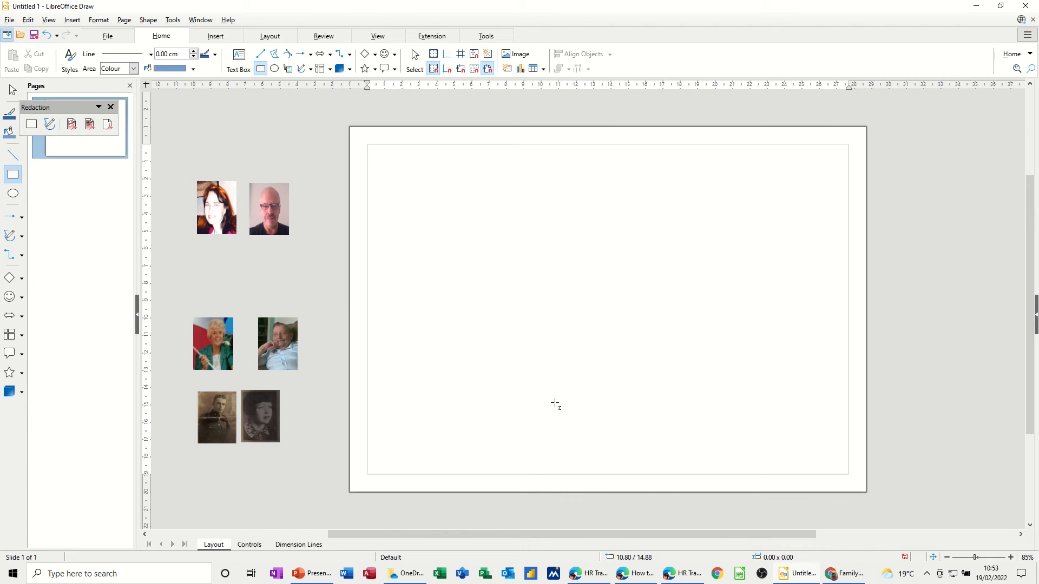
left_click_drag(579, 400, 663, 438)
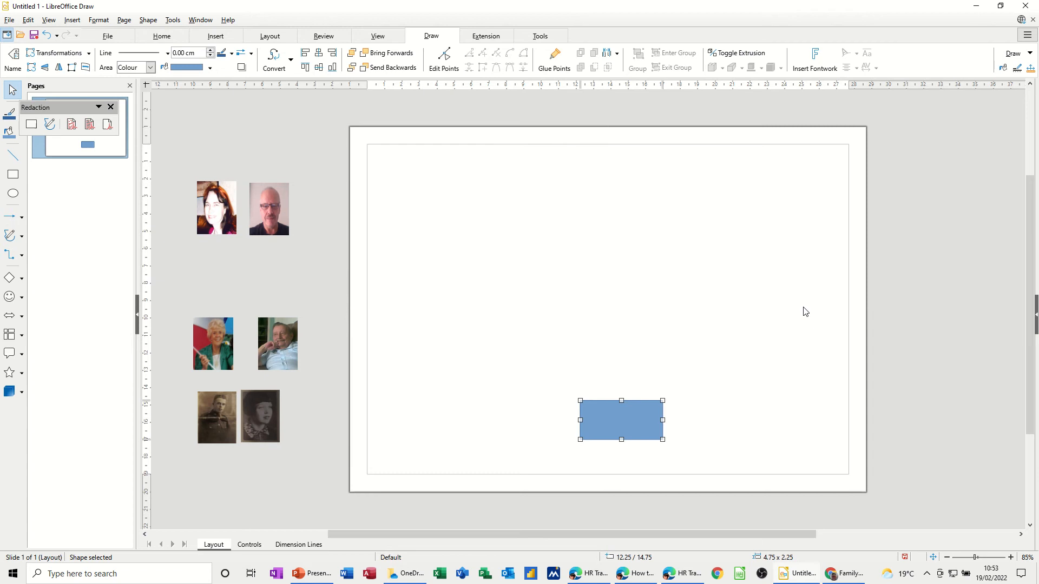
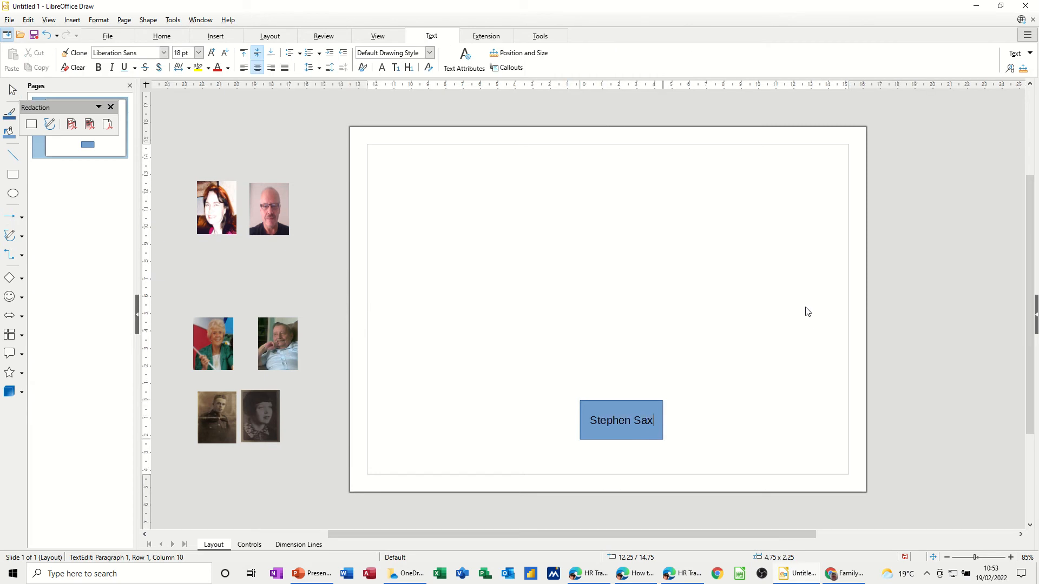
key("Return")
type("B ")
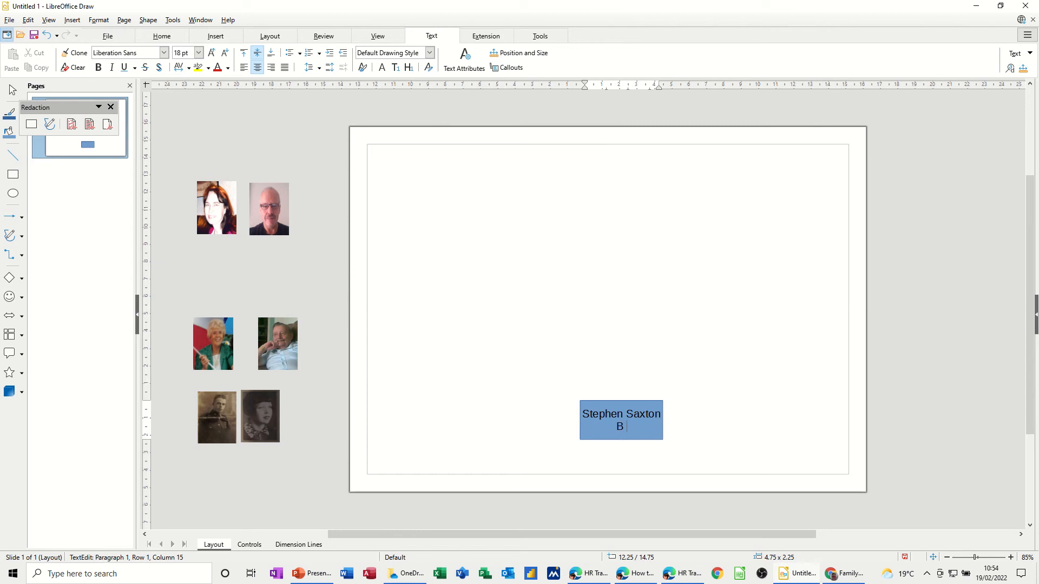
type("1957 -")
left_click(529, 427)
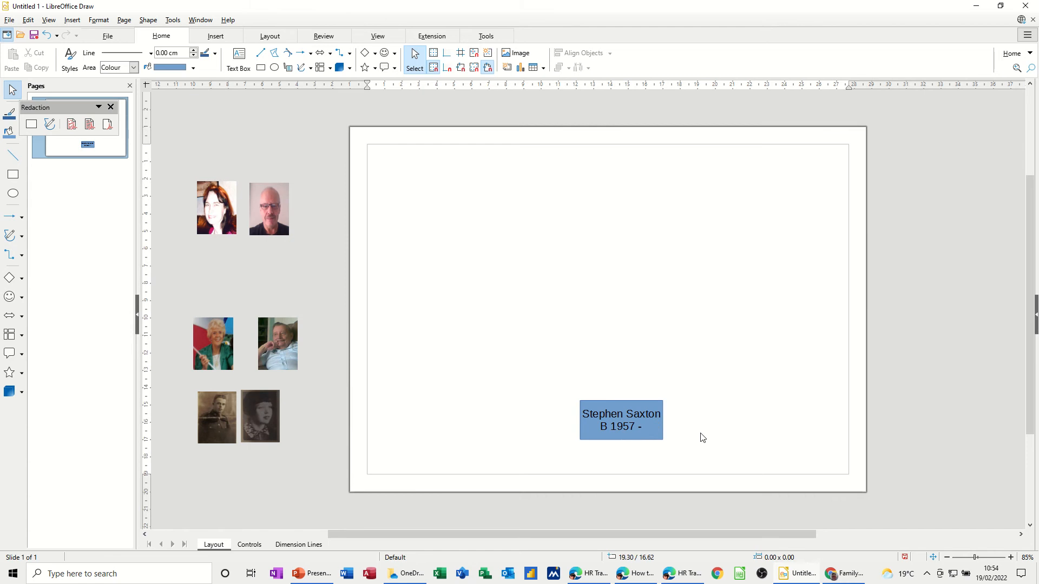
Reduce both lines of the name card's text from 18 pt to 14 pt.
left_click(641, 429)
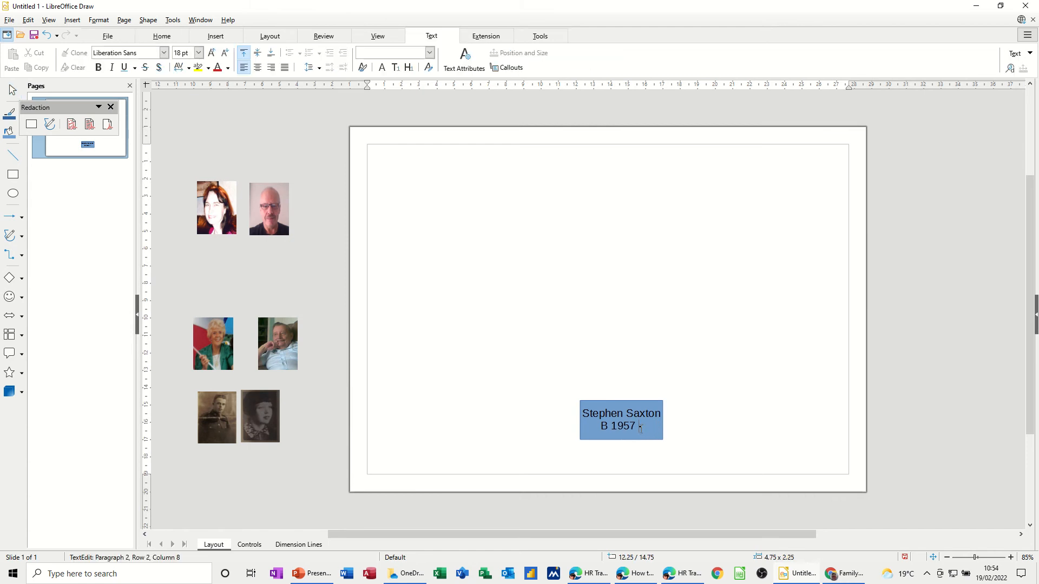
left_click_drag(641, 428, 582, 414)
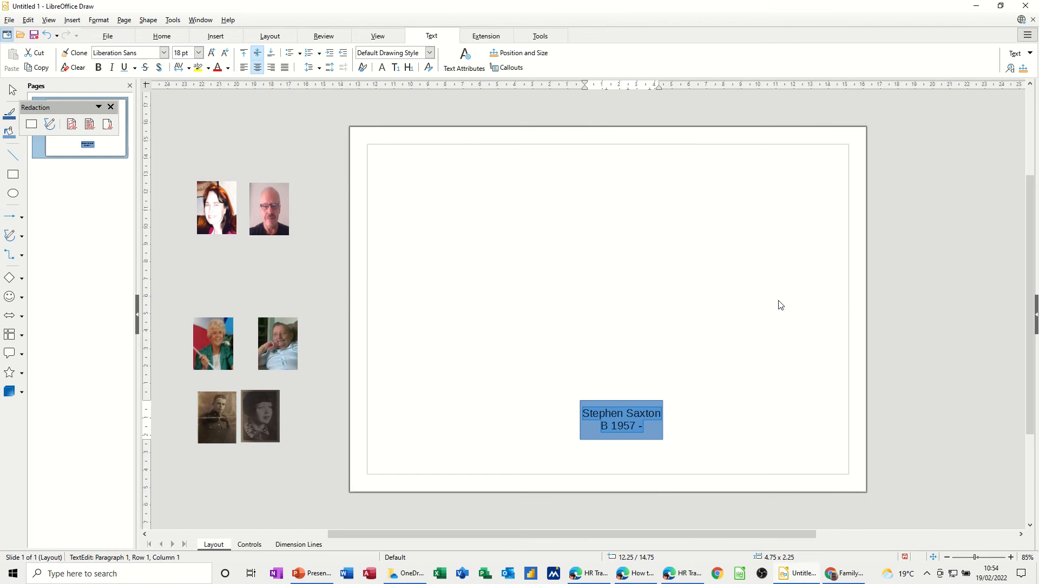
key("ctrl+bracketleft")
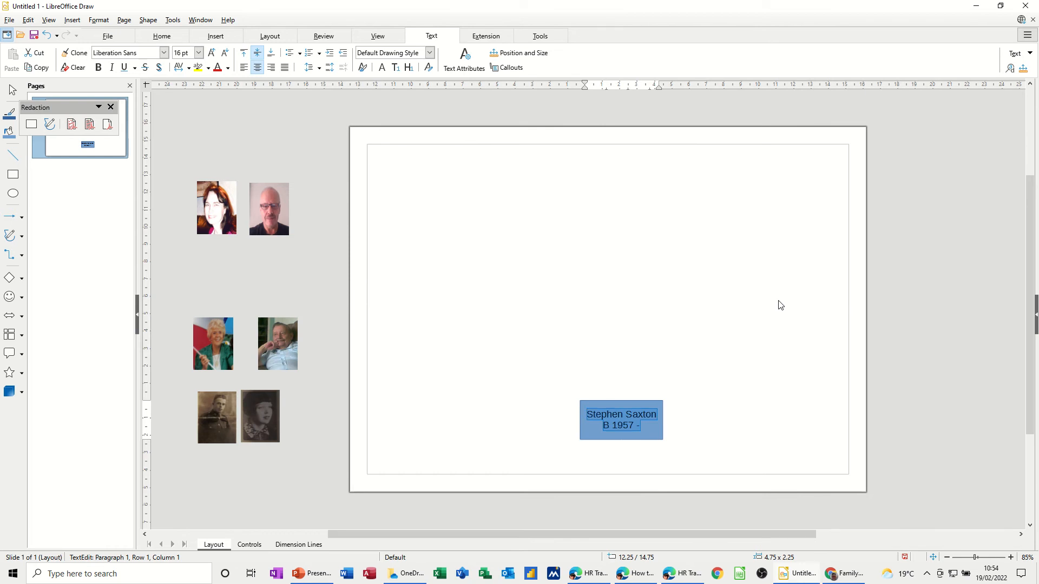
key("ctrl+bracketright")
key("ctrl+bracketleft")
key("ctrl+bracketleft")
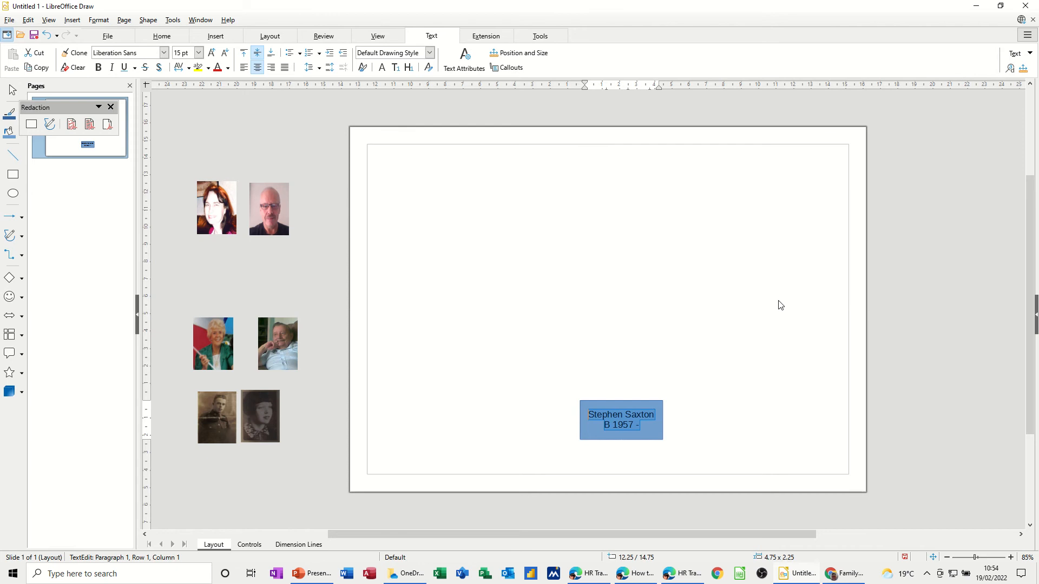
key("ctrl+bracketleft")
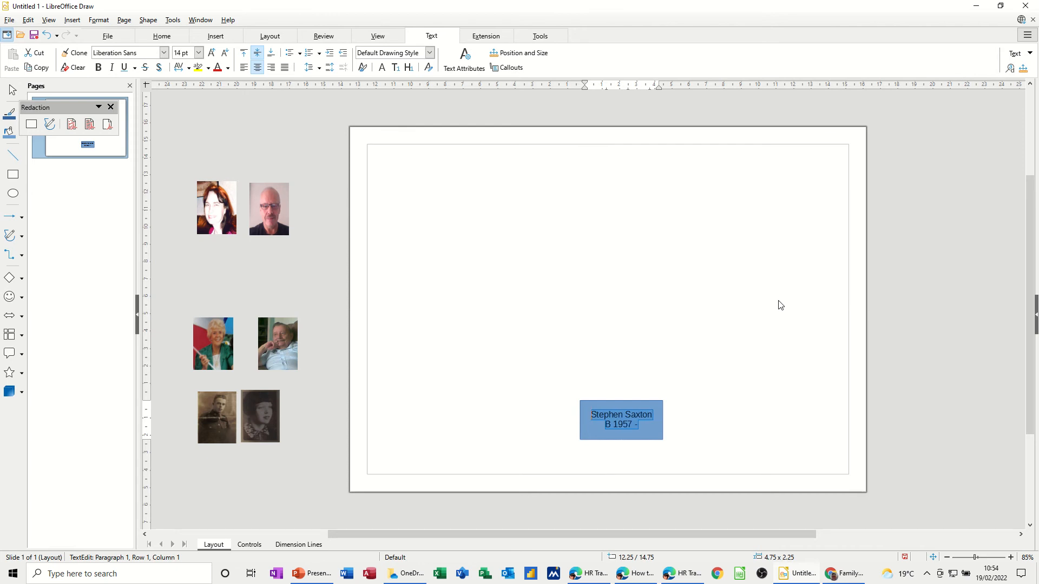
left_click(722, 426)
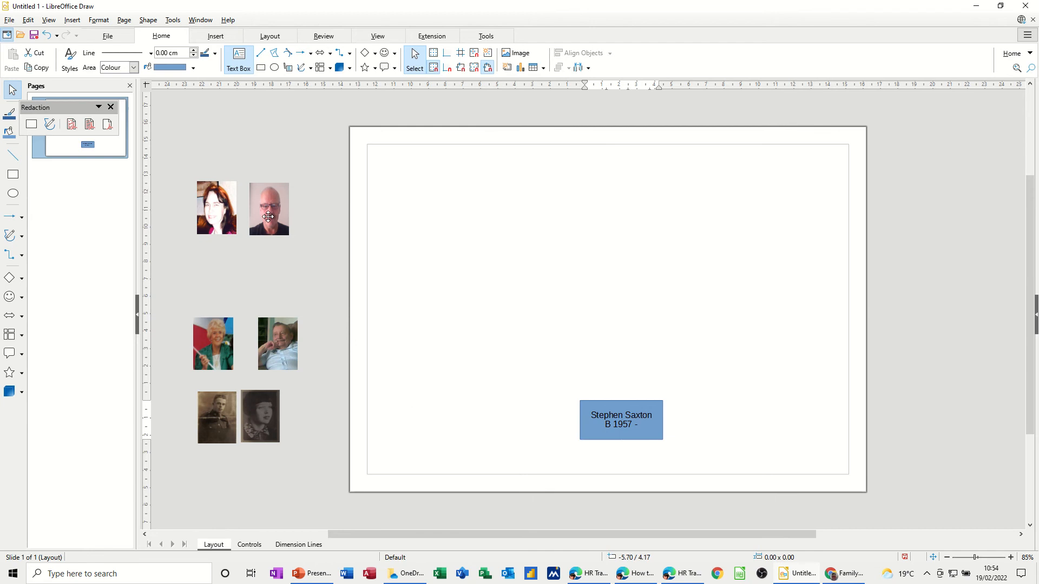
Place the bald man's photo against the card's left edge and make both 3 cm tall.
left_click_drag(268, 217, 561, 421)
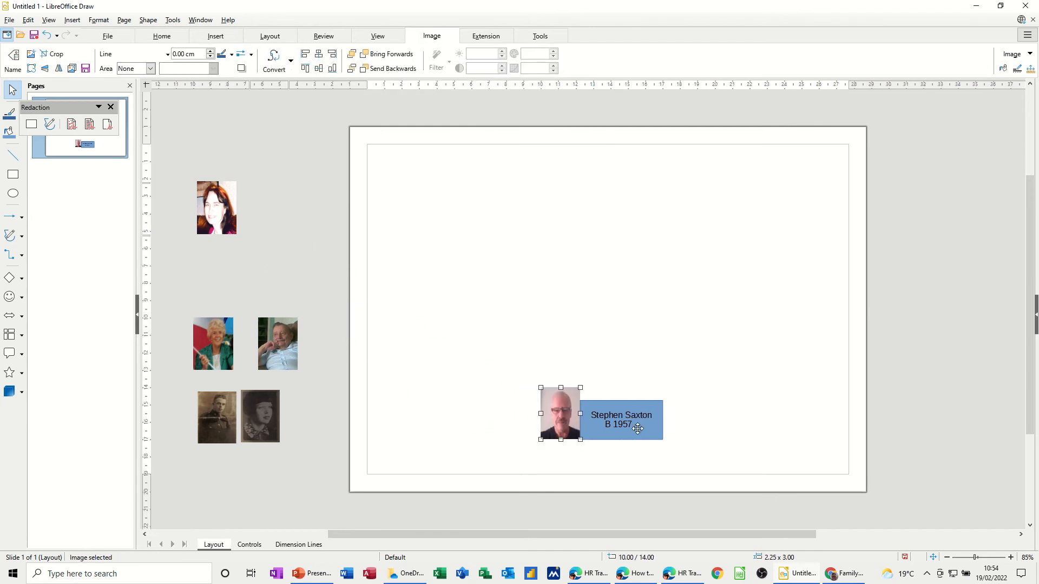
left_click(622, 406)
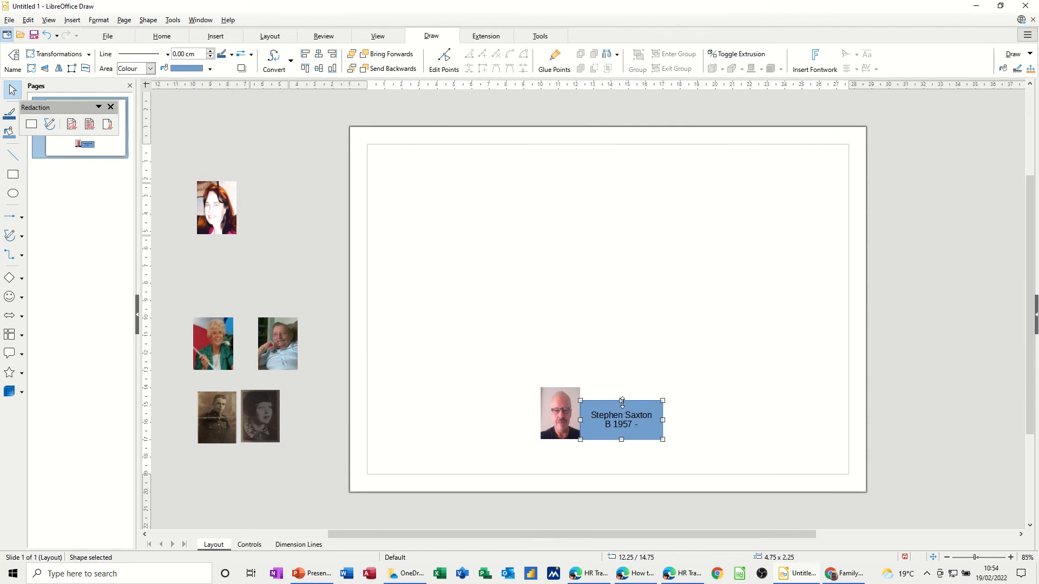
left_click_drag(621, 403, 622, 388)
left_click(708, 403)
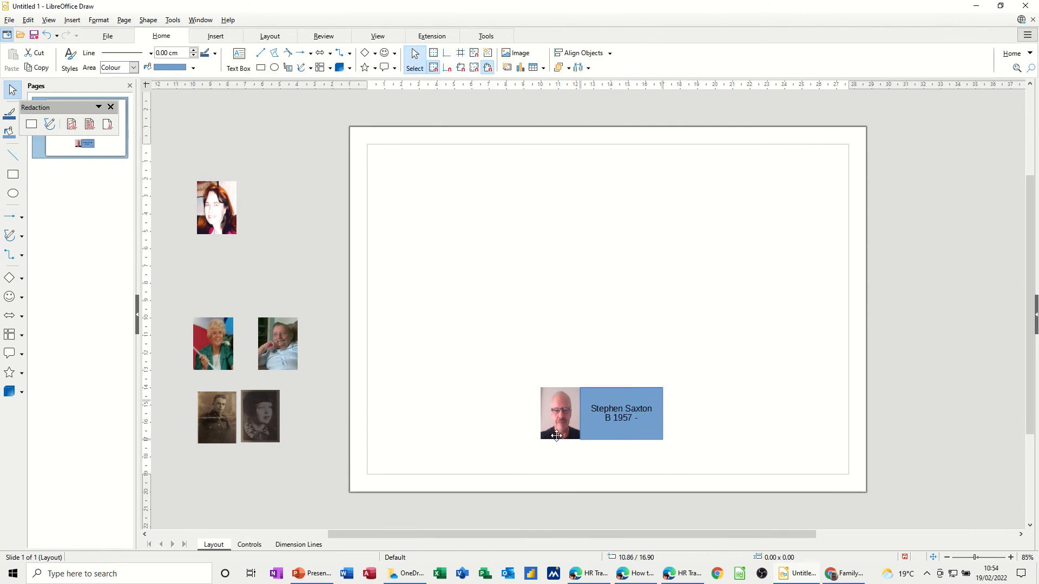
left_click(563, 436)
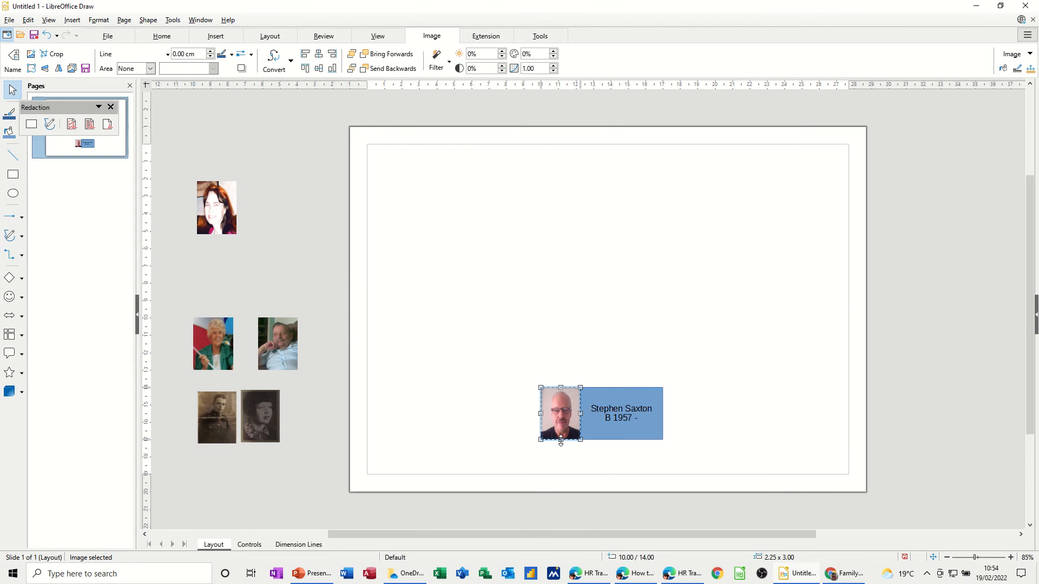
left_click_drag(560, 441, 563, 443)
left_click(639, 433)
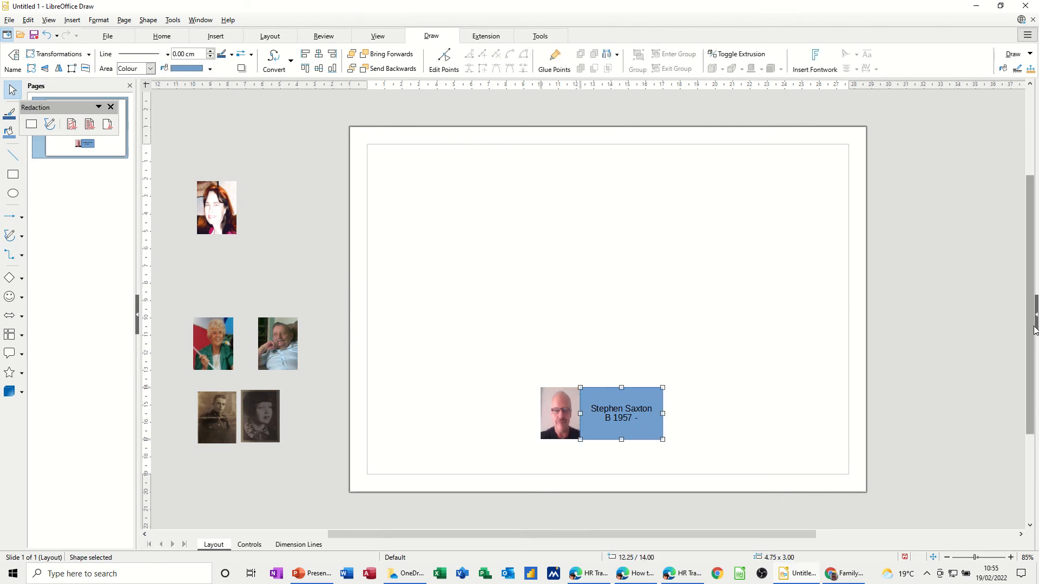
left_click(1034, 321)
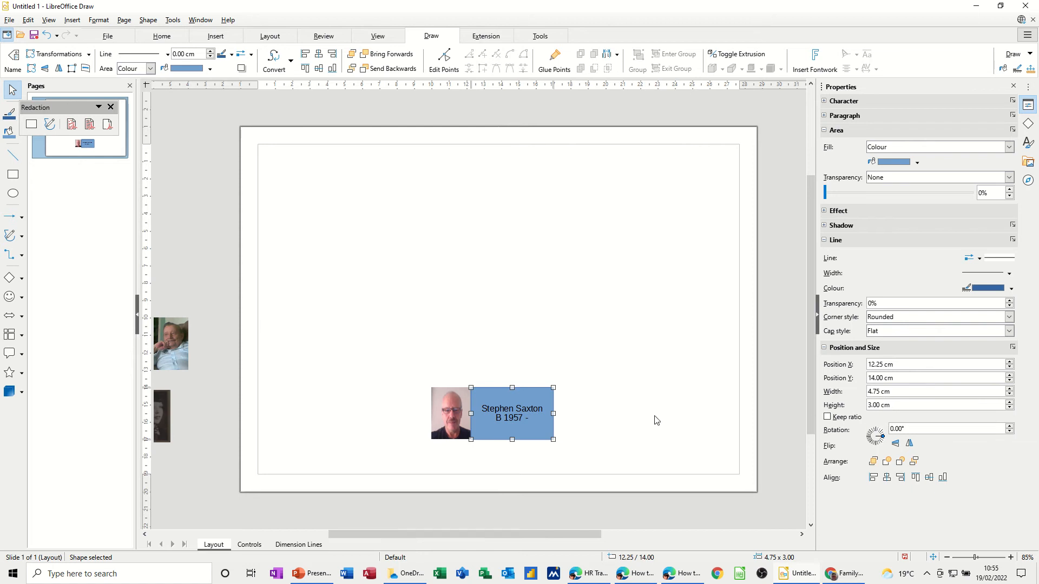
Group the man's photo and name box into one 7 × 3 cm card, nudged lower-right.
left_click(457, 417)
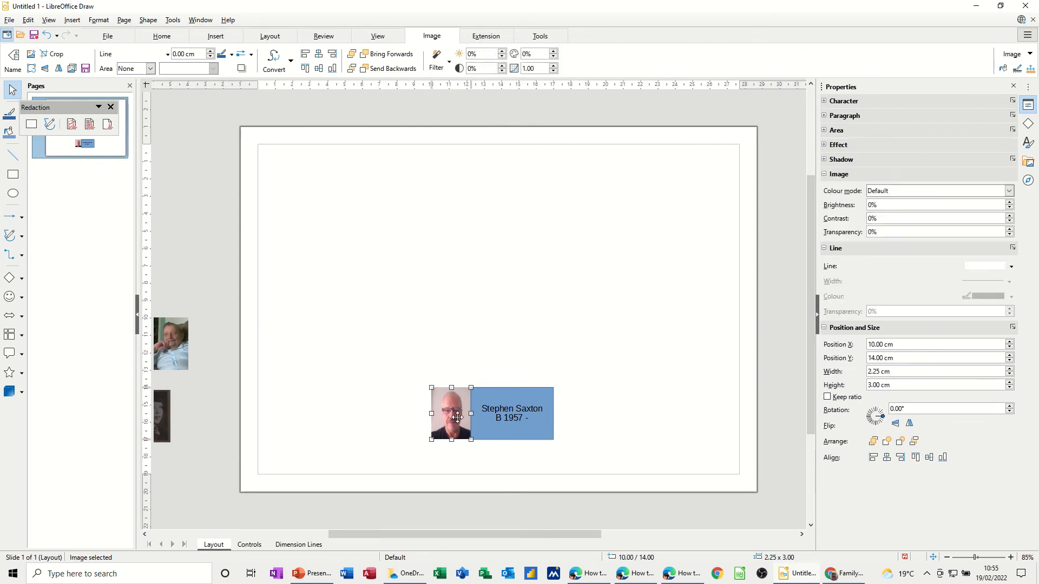
left_click(395, 388)
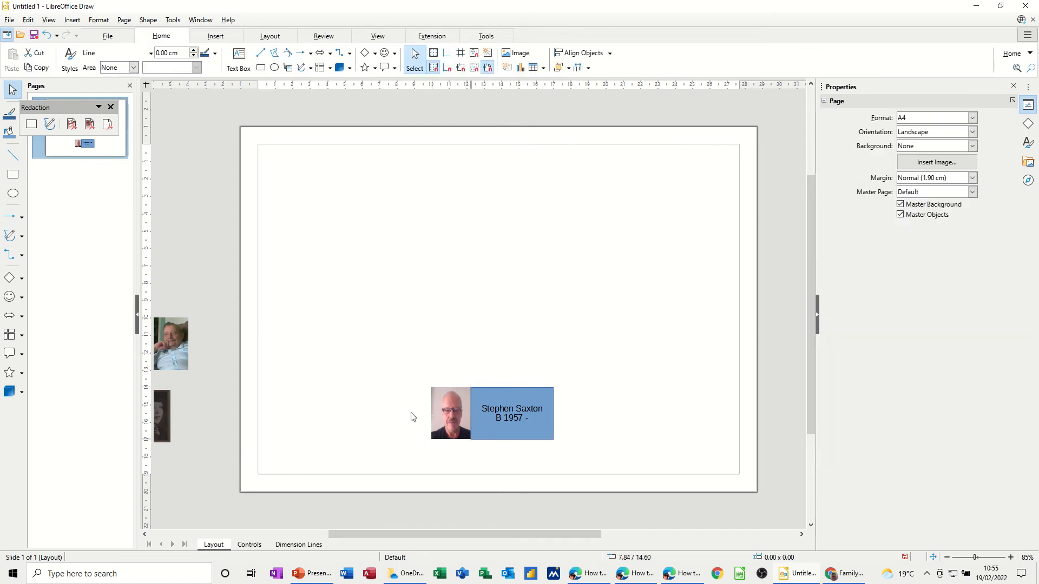
left_click(447, 412)
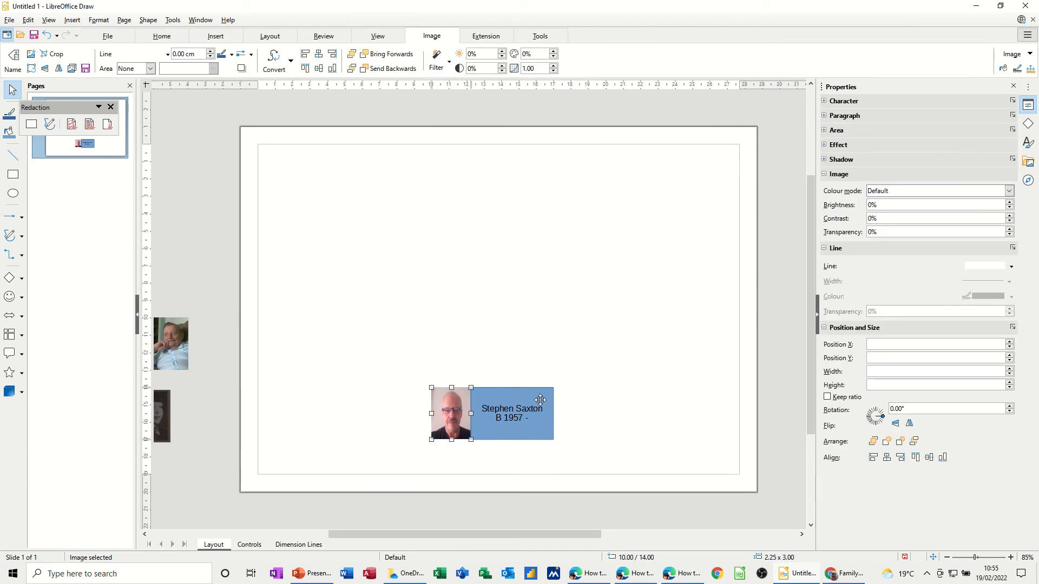
left_click(538, 399, "shift")
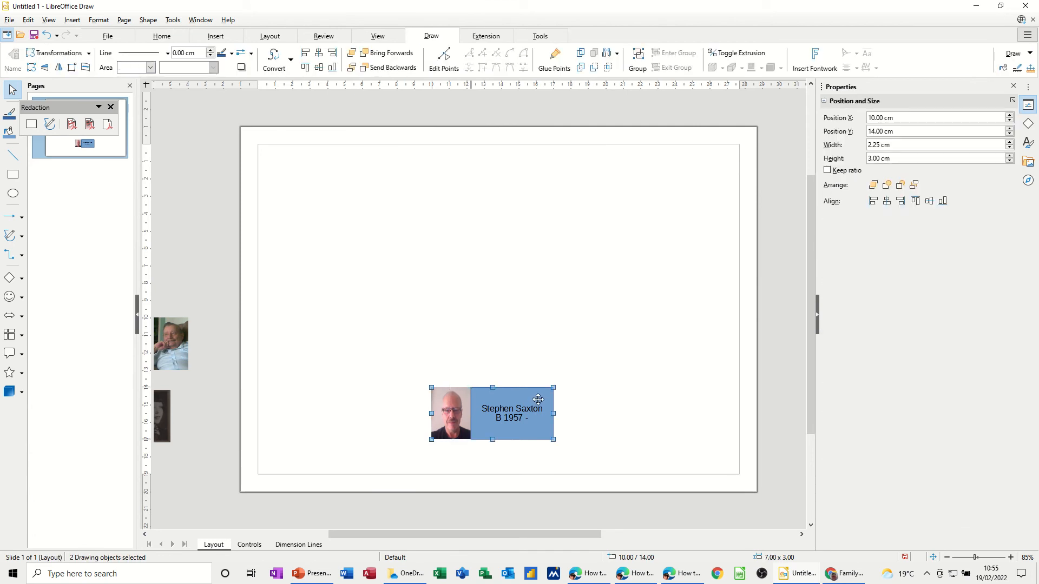
right_click(537, 399)
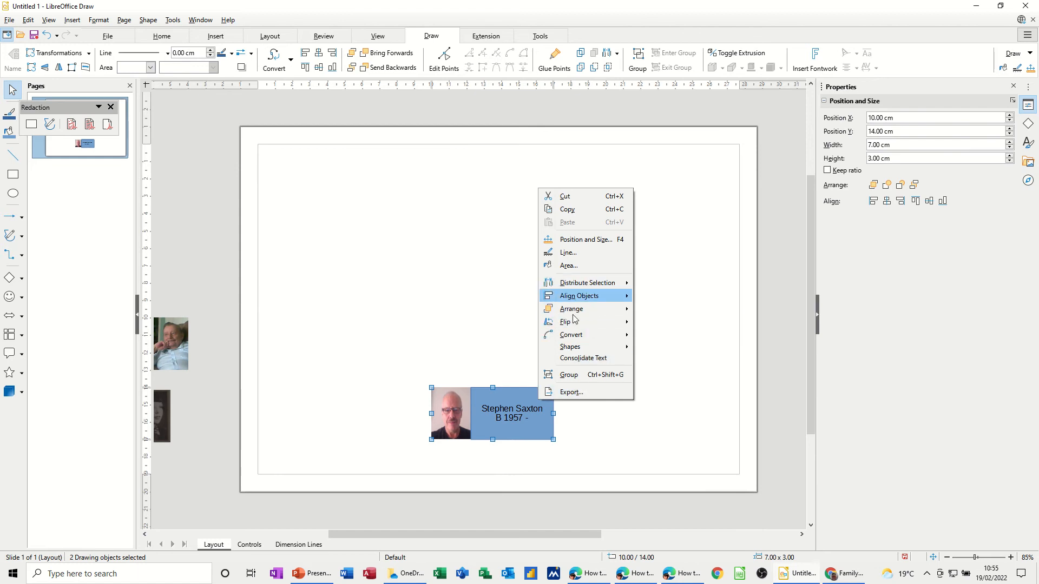
left_click(570, 375)
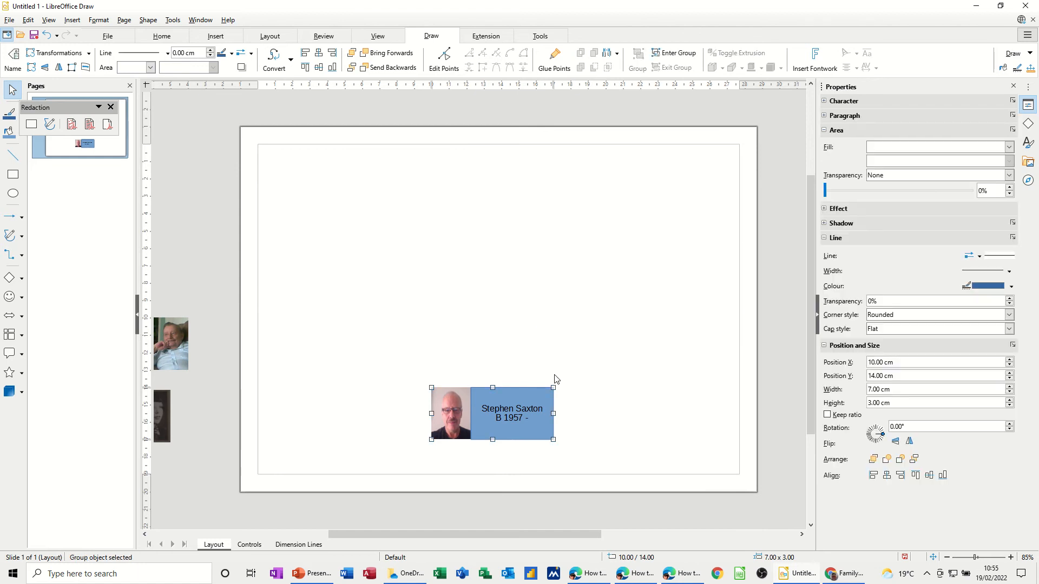
left_click_drag(539, 399, 534, 443)
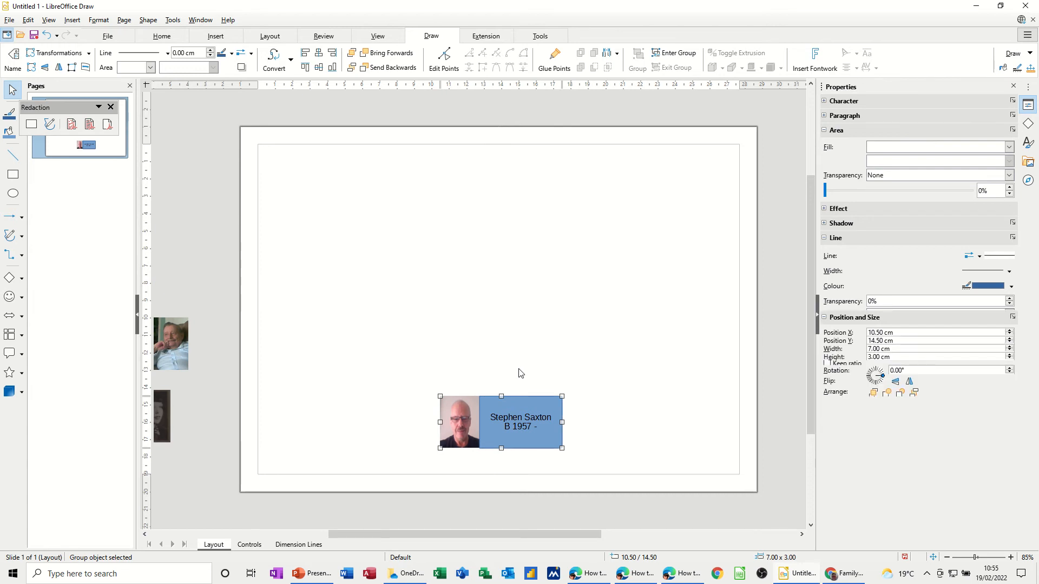
Duplicate the card to the left and space both cards evenly along the bottom row.
left_click_drag(515, 401, 358, 397)
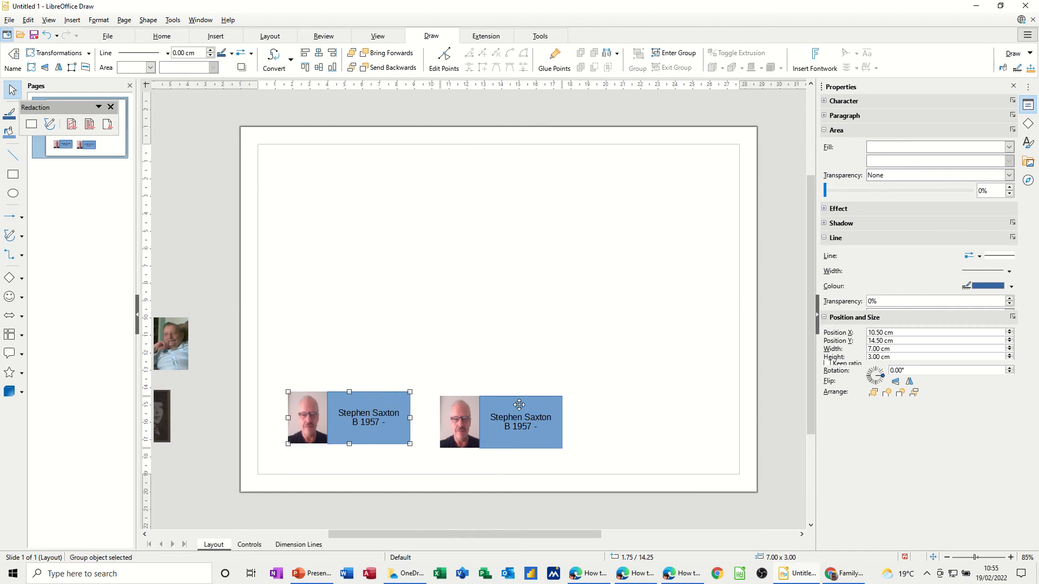
left_click_drag(522, 405, 614, 405)
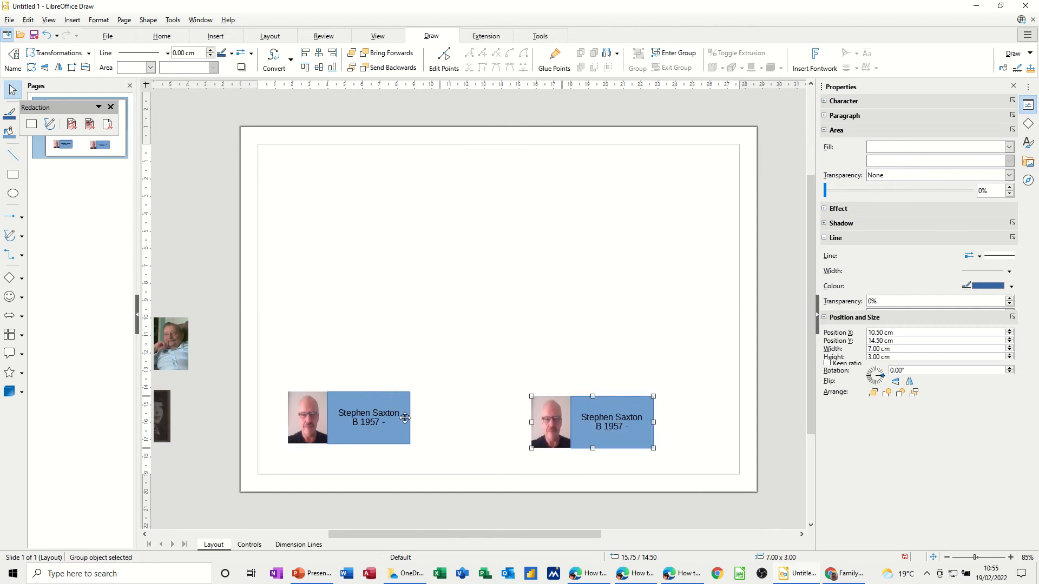
left_click_drag(396, 425, 449, 443)
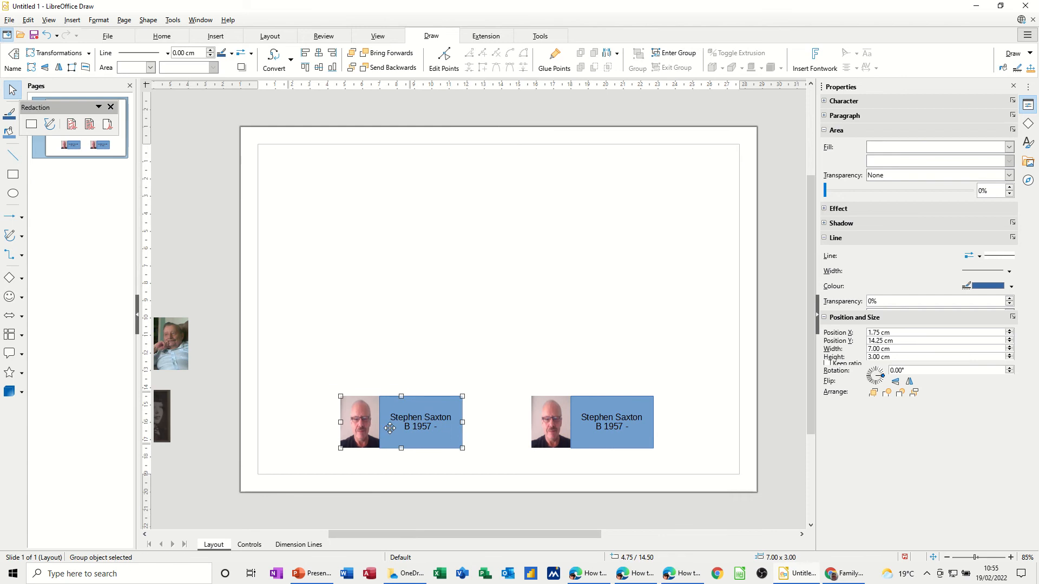
right_click(377, 423)
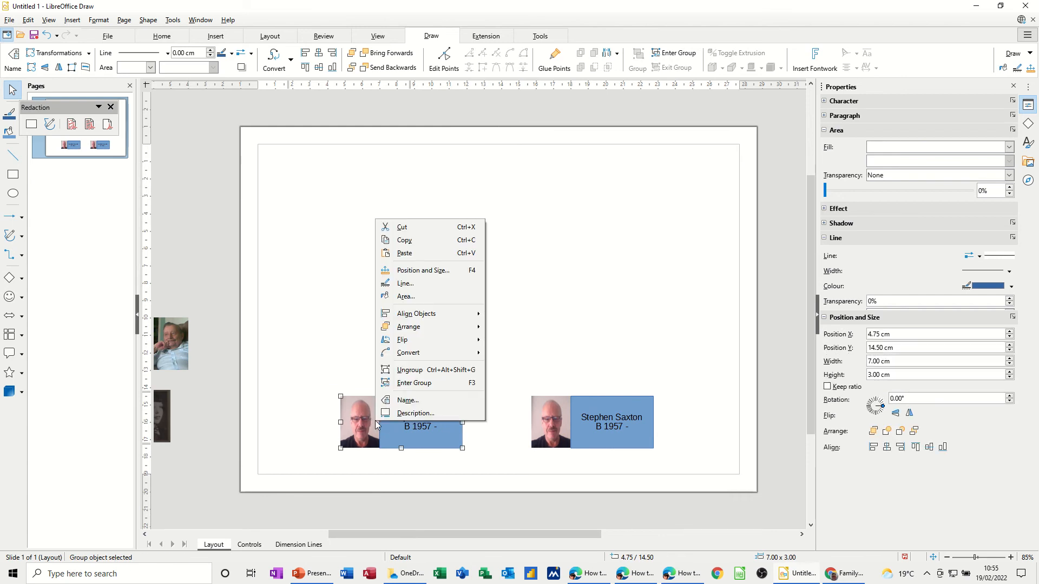
Ungroup the left card, swap in the red-haired woman's photo, and move the man's photo off-page.
left_click(410, 371)
left_click(313, 432)
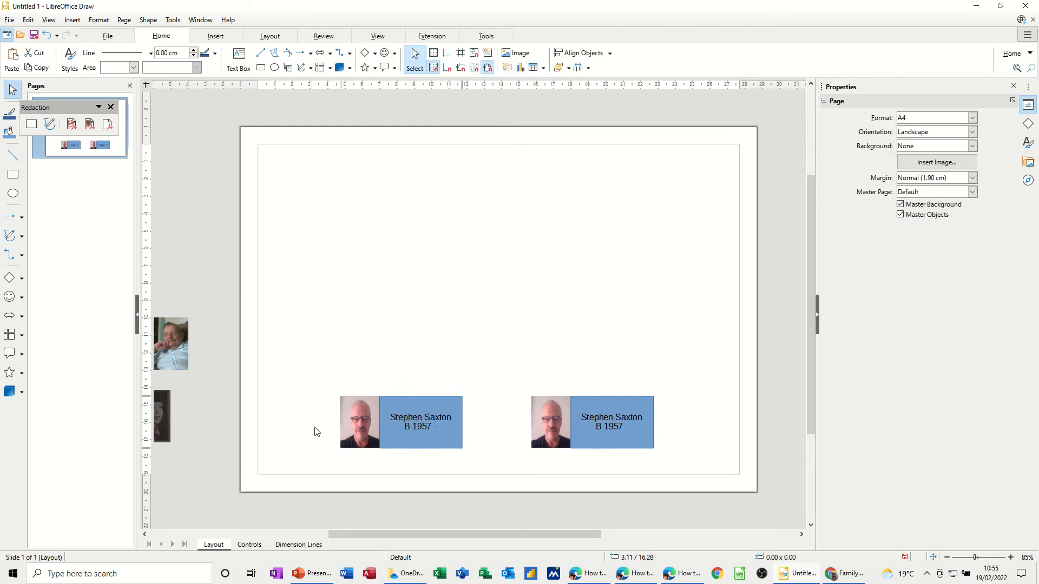
left_click(359, 421)
left_click_drag(368, 421, 333, 374)
left_click_drag(354, 535, 305, 537)
left_click_drag(235, 216, 488, 428)
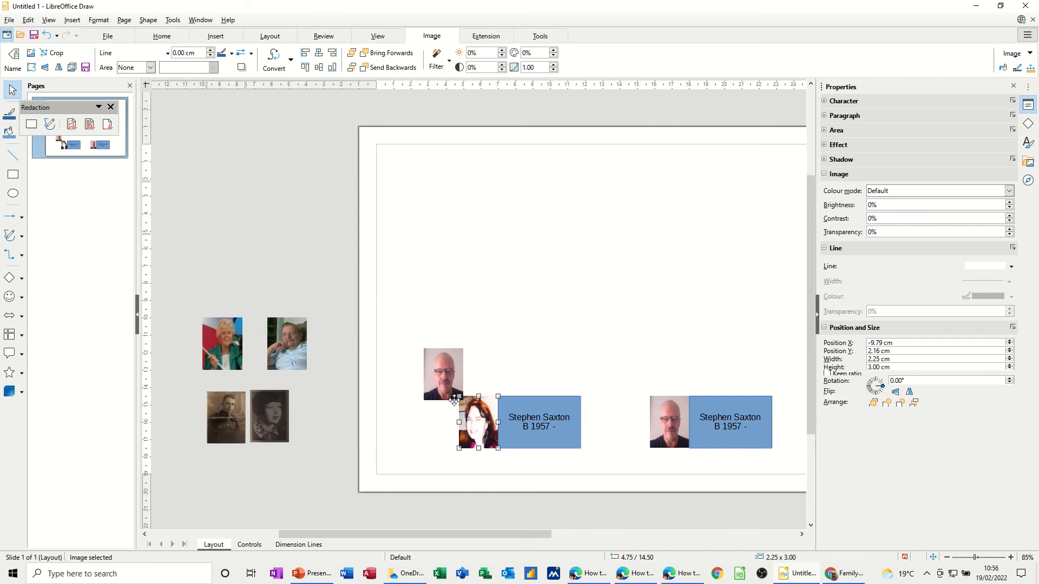
left_click(439, 372)
left_click_drag(312, 304, 238, 256)
left_click(481, 412)
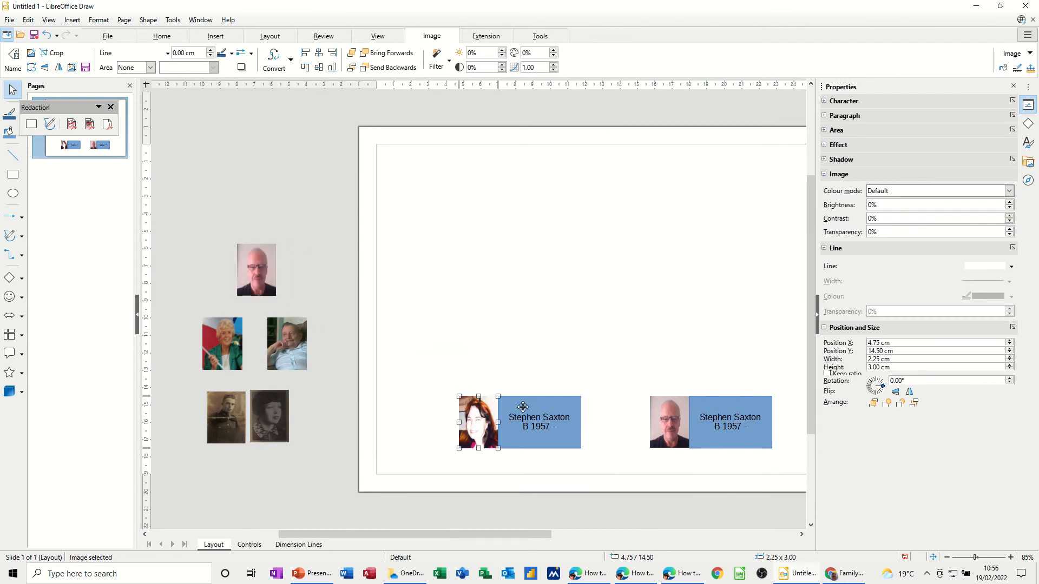
left_click(522, 407, "shift")
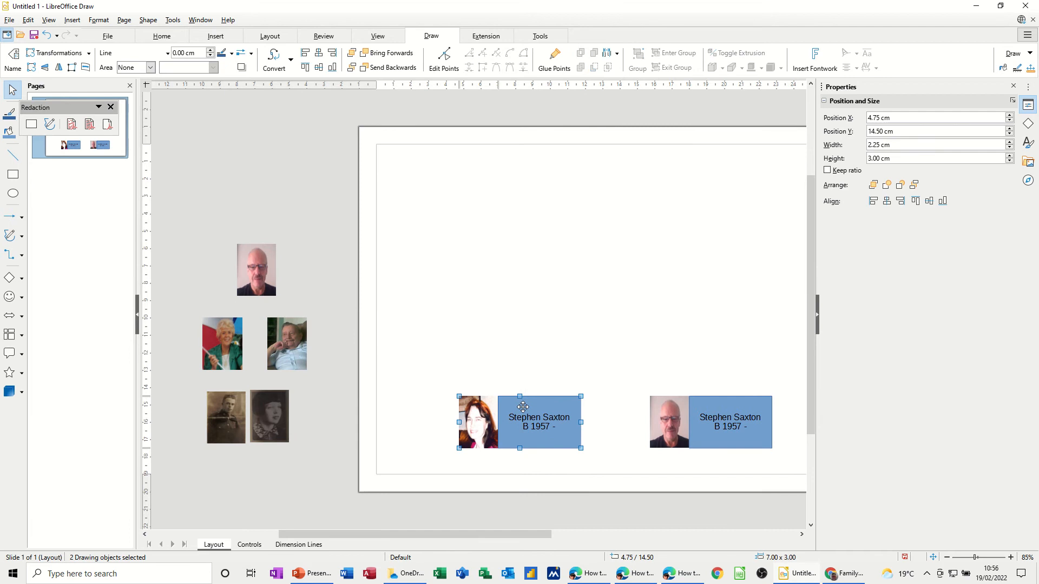
Replace the left card's first name with the woman's and change the birth line to 'B 1960 -'.
double_click(554, 419)
double_click(524, 417)
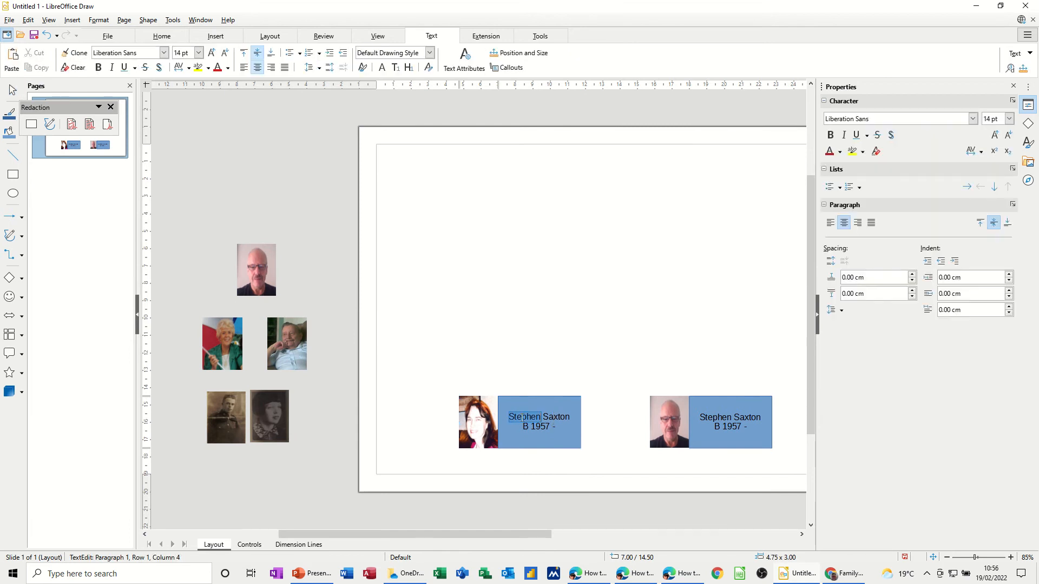
type("Alan")
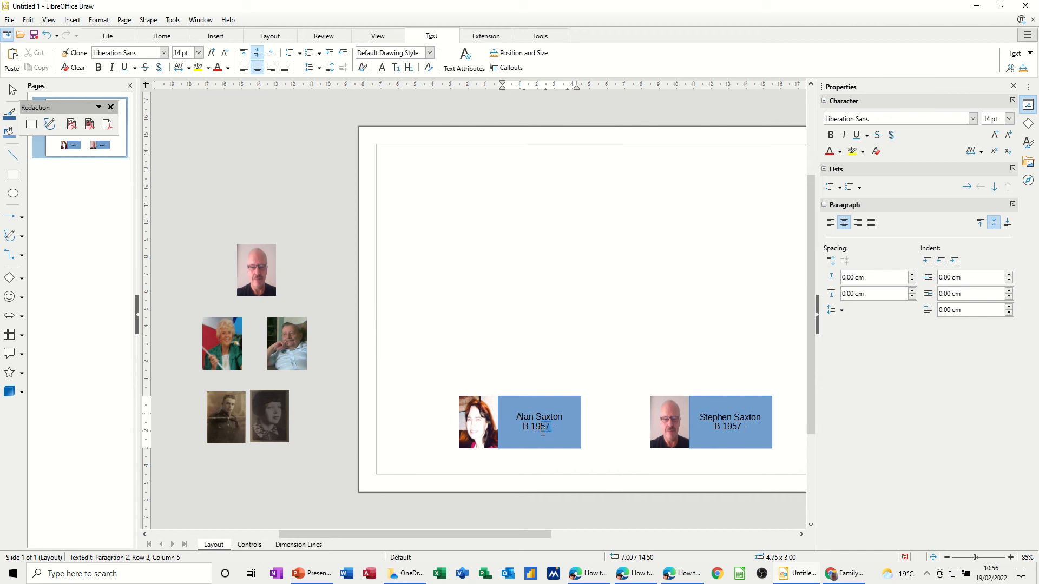
type("60")
left_click(597, 429)
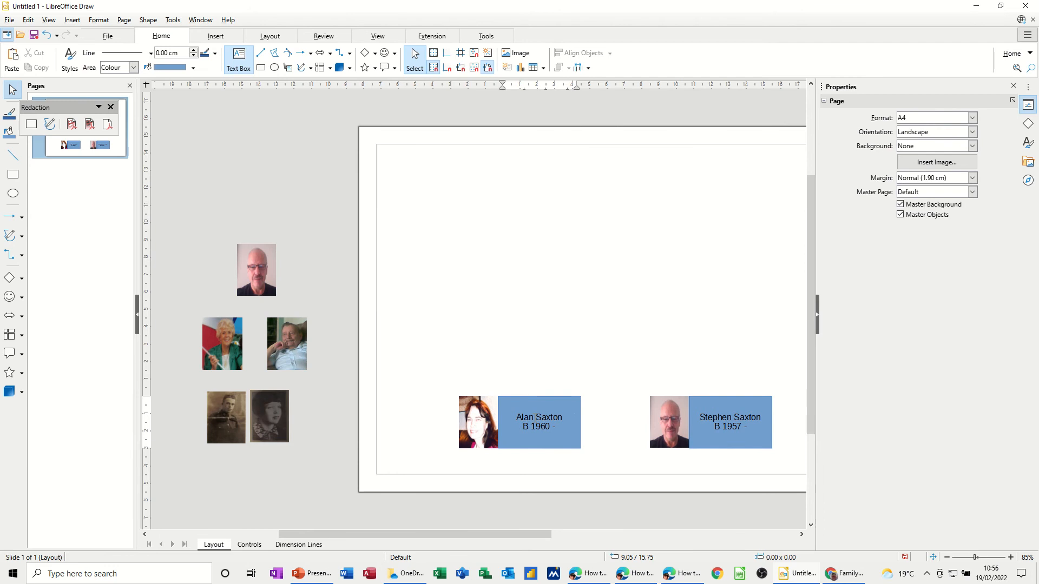
left_click(534, 418)
type("a")
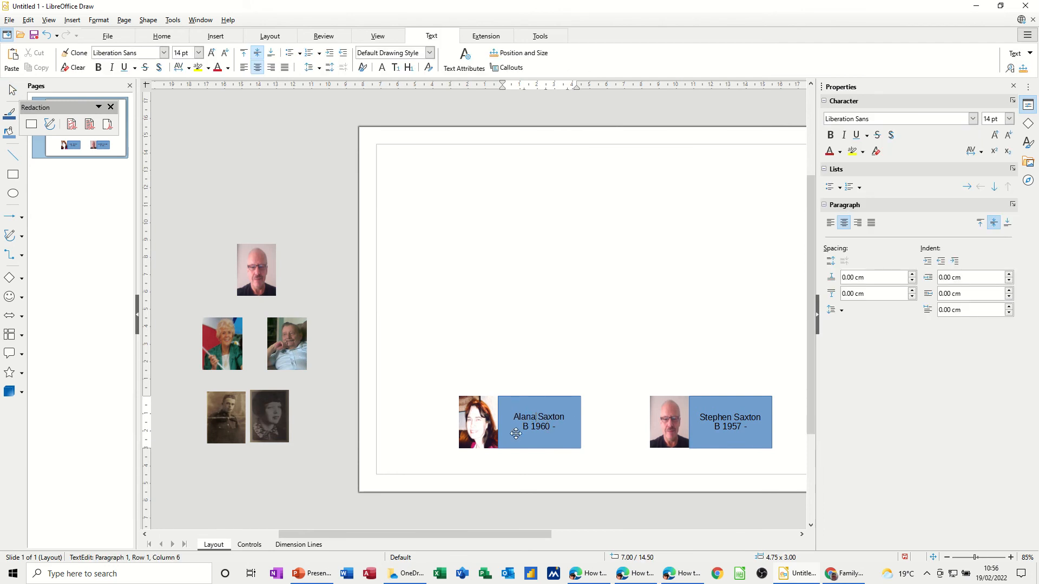
Group the woman's photo with her name box into one card.
left_click(473, 421)
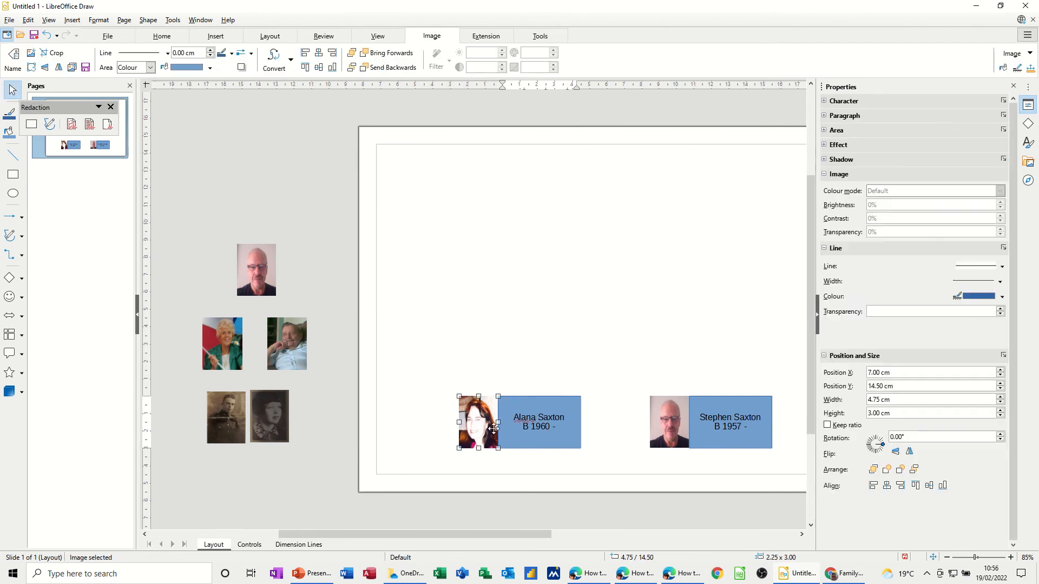
left_click(524, 441, "shift")
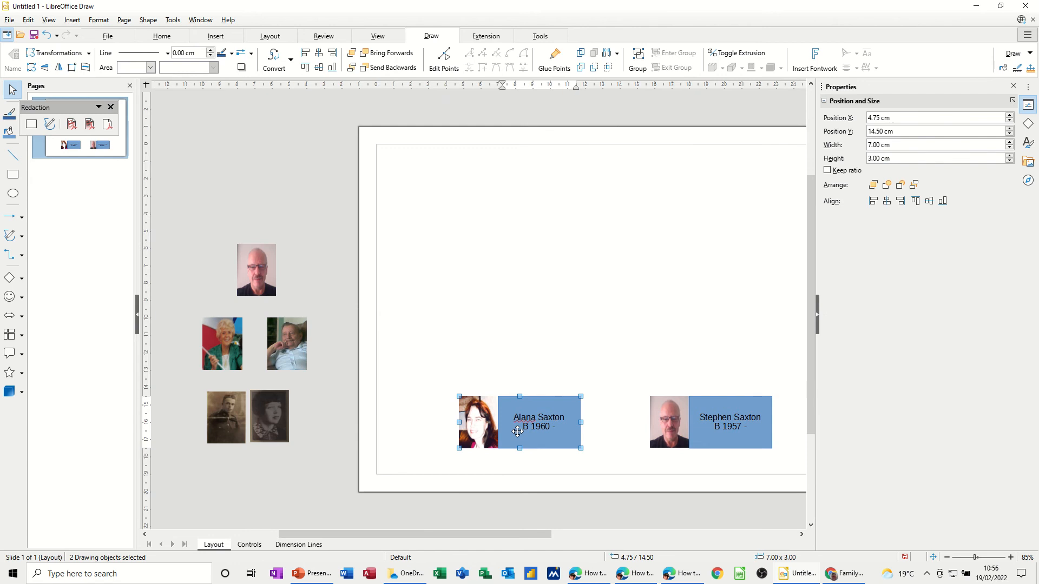
right_click(517, 430)
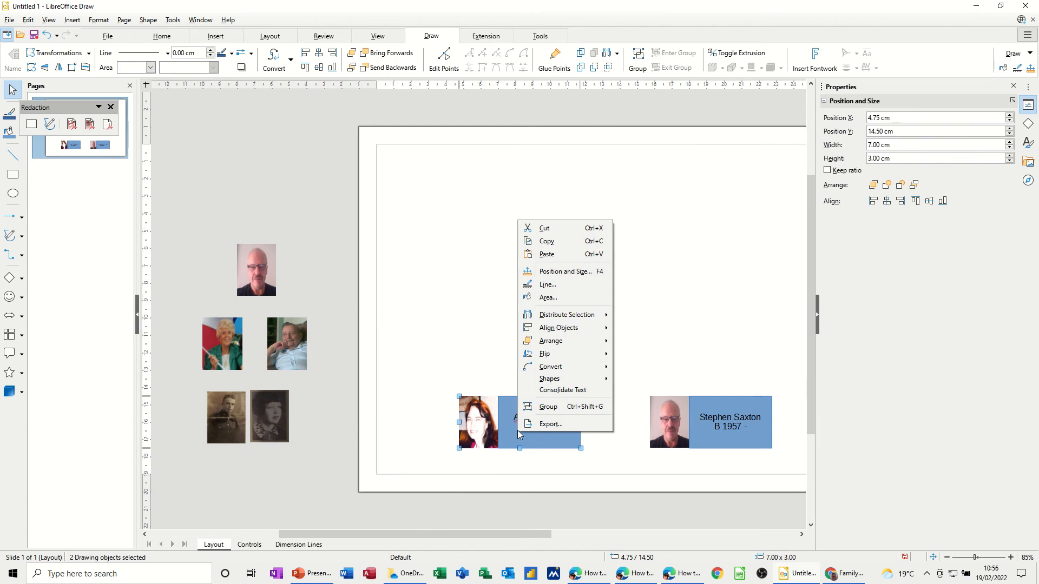
left_click(543, 406)
left_click(484, 367)
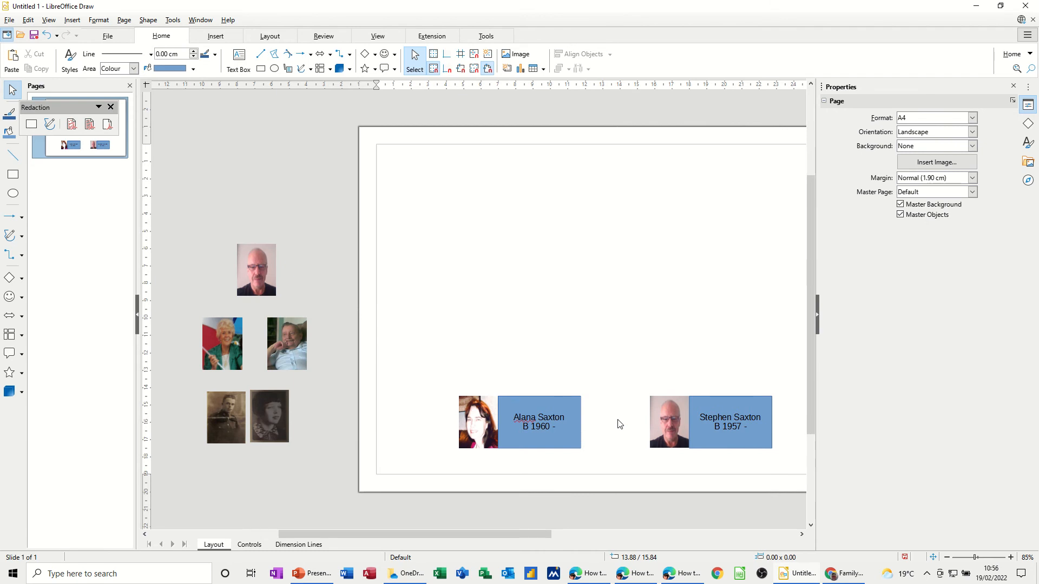
Link the two cards with a straight connector in Double Dash Dot line style.
left_click(22, 256)
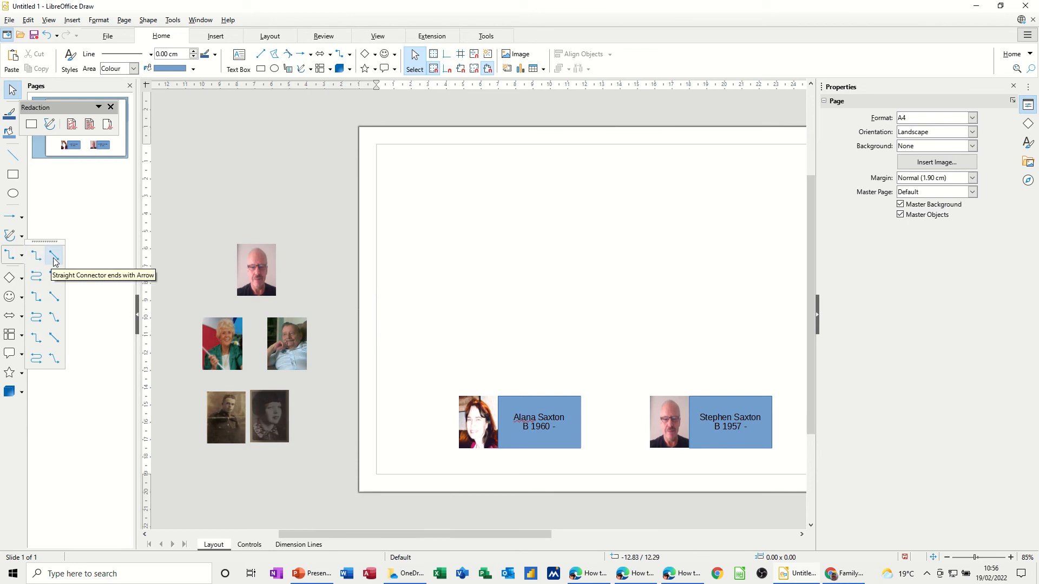
left_click(54, 299)
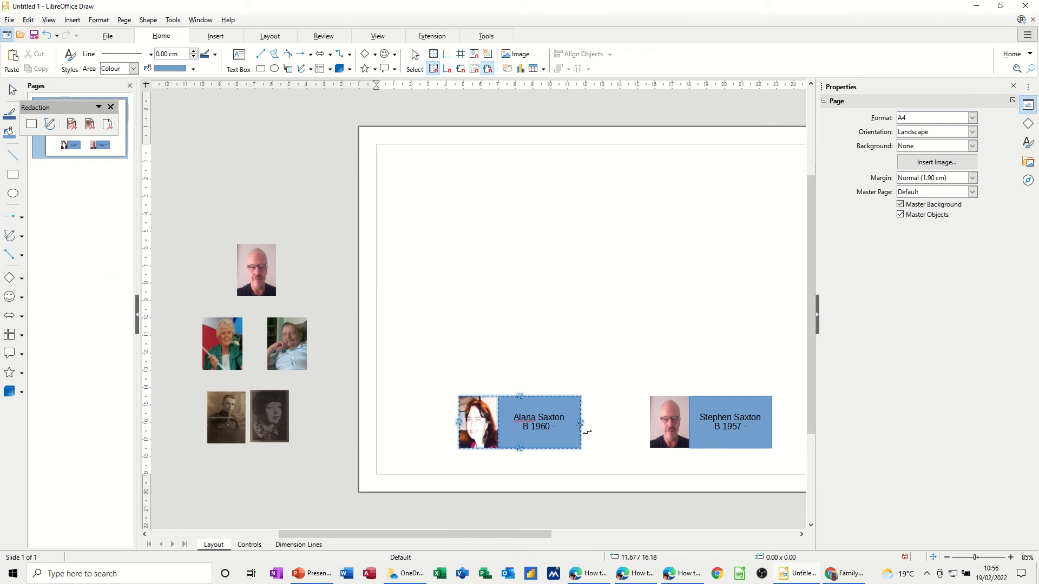
left_click_drag(582, 423, 651, 422)
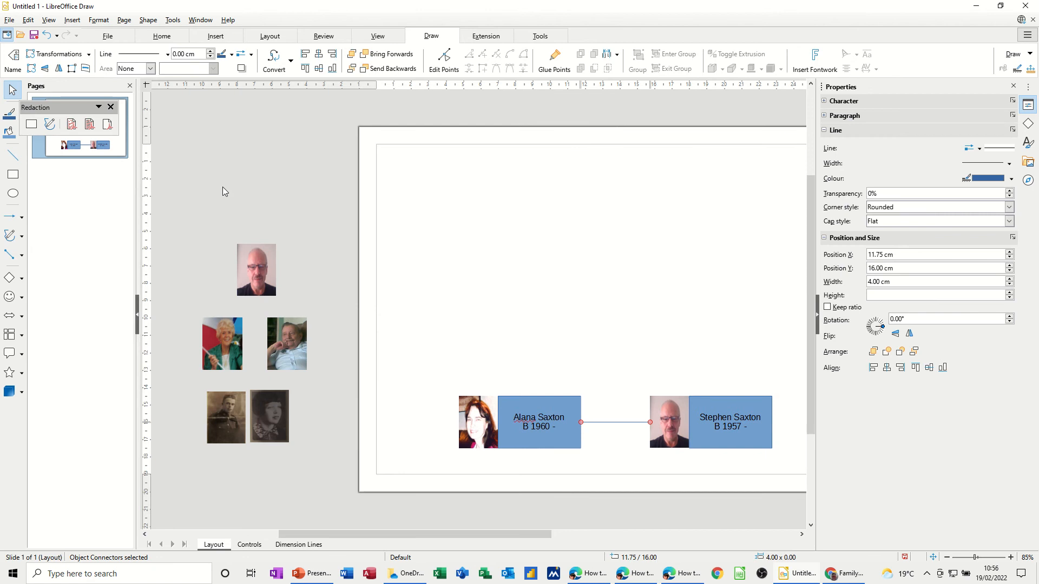
left_click(167, 55)
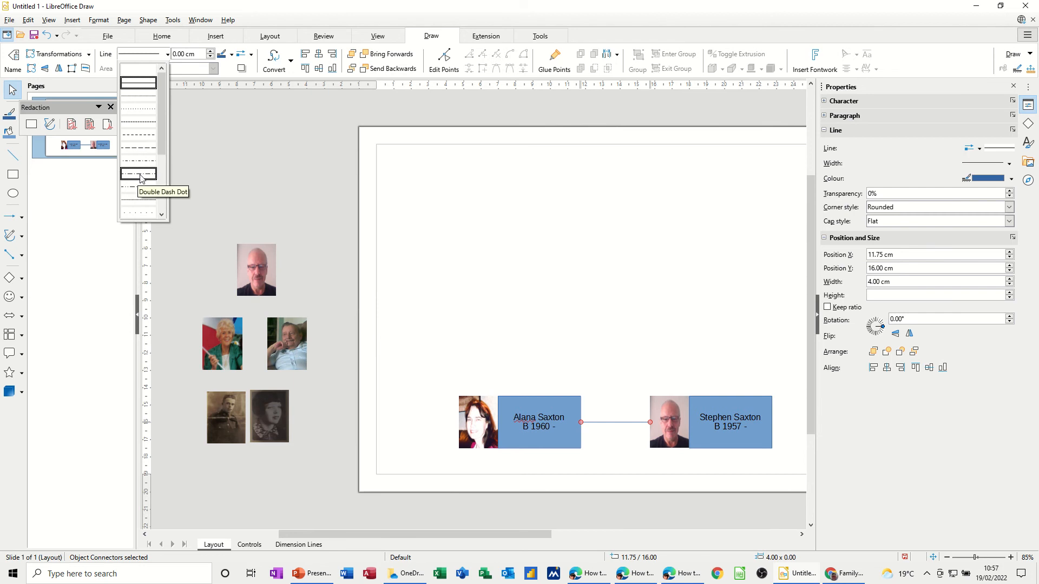
left_click(140, 173)
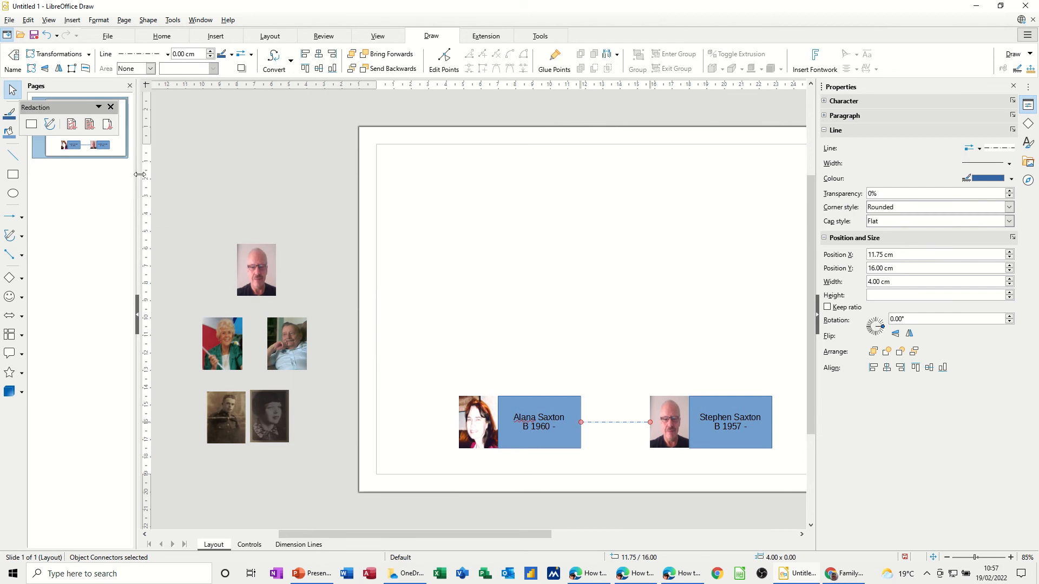
left_click(610, 447)
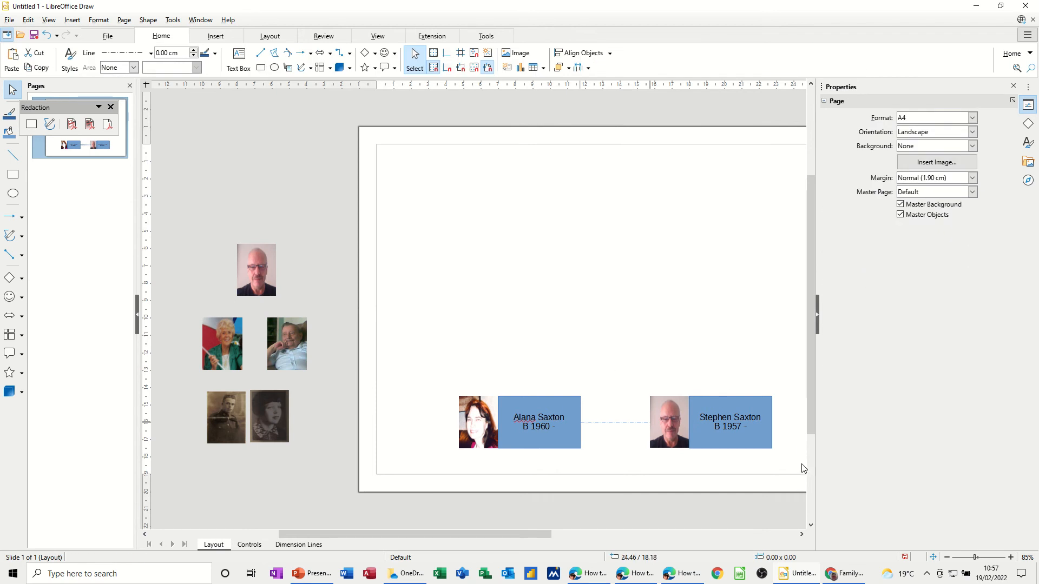
left_click_drag(508, 534, 572, 535)
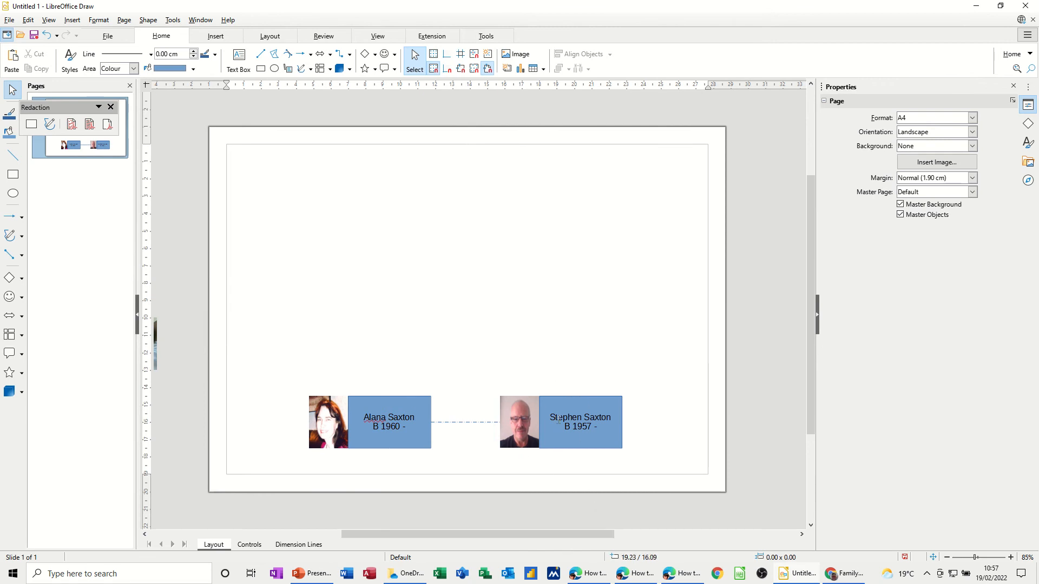
Place two copies of the man's card above the bottom row, one at upper right.
left_click(552, 405)
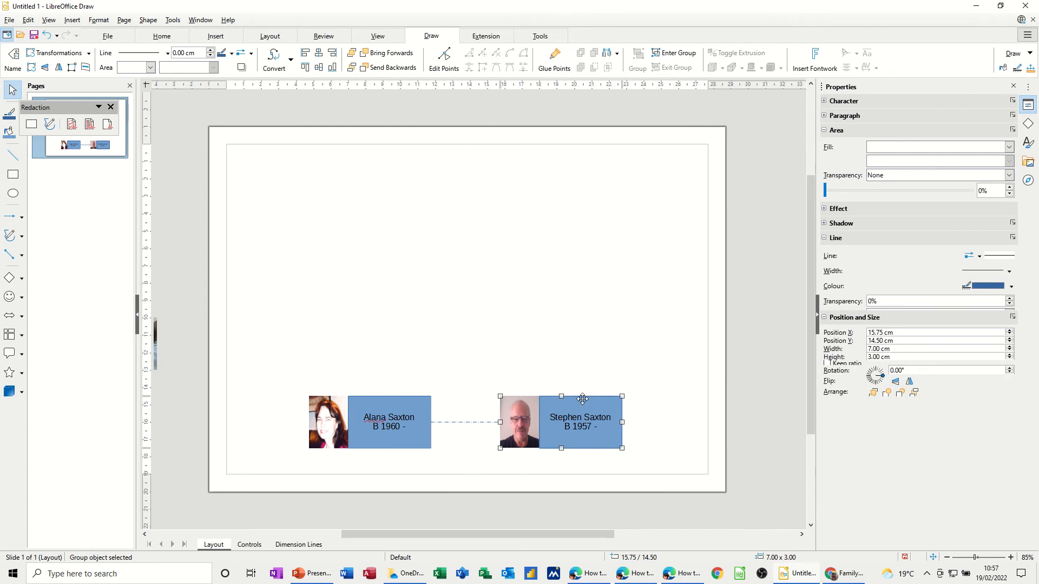
left_click_drag(578, 403, 457, 292)
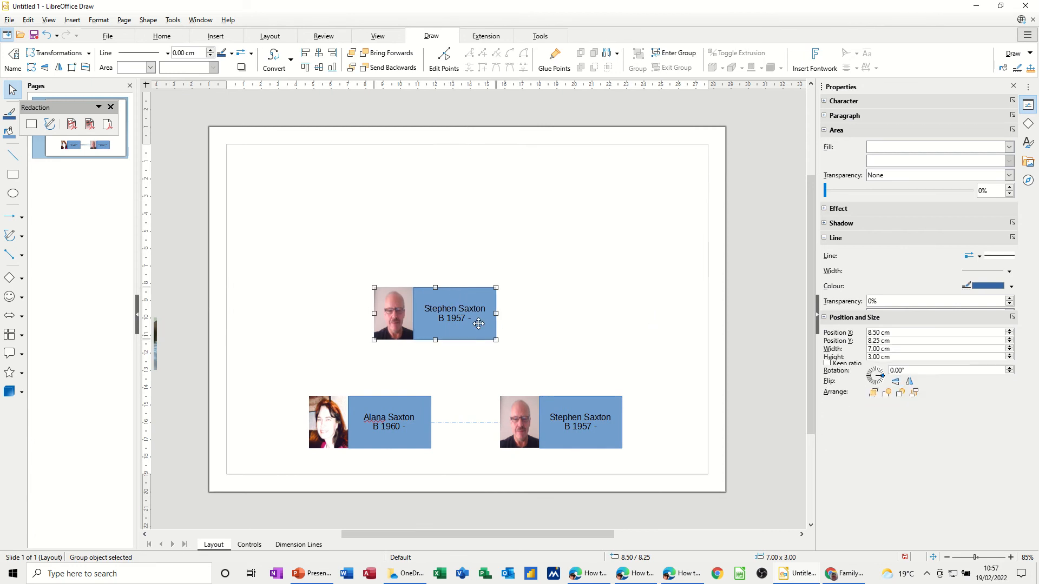
left_click_drag(479, 324, 739, 324)
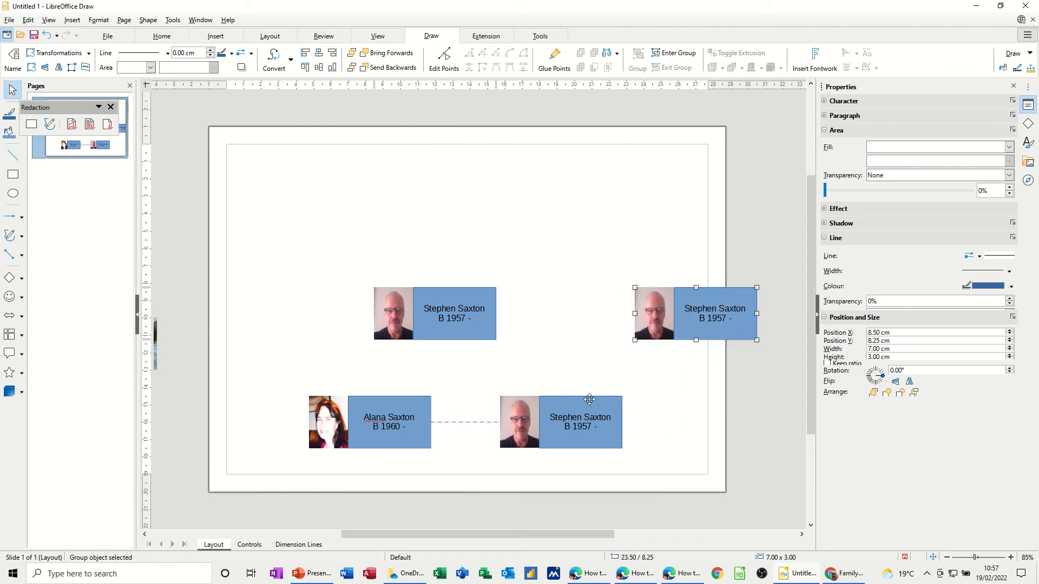
Shift the whole bottom row of cards to the left.
mouse_move(281, 388)
left_mouse_down()
mouse_move(476, 484)
mouse_move(511, 481)
left_mouse_up()
left_click(261, 373)
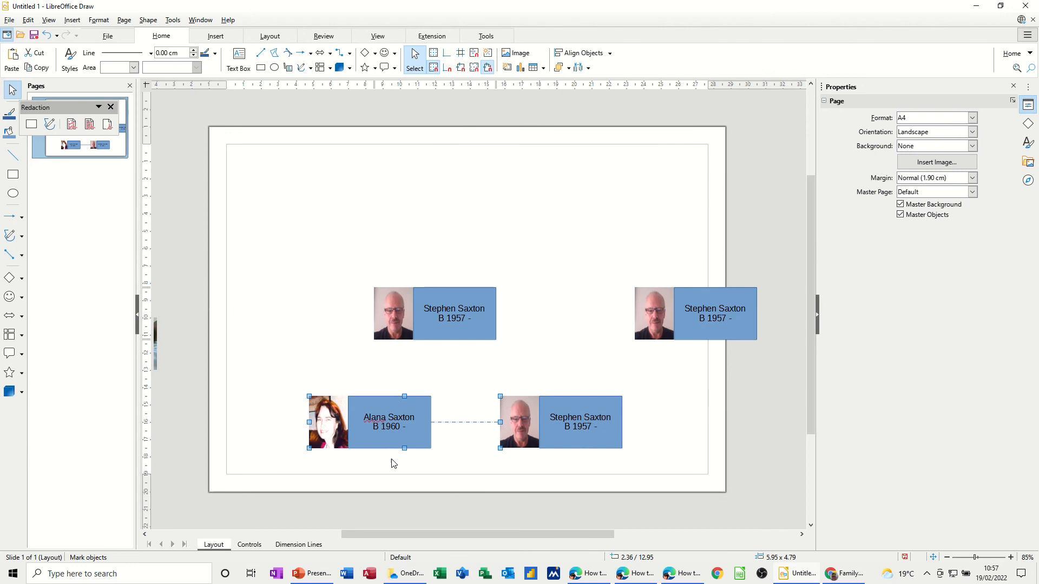
mouse_move(267, 369)
left_mouse_down()
mouse_move(501, 479)
mouse_move(670, 470)
left_mouse_up()
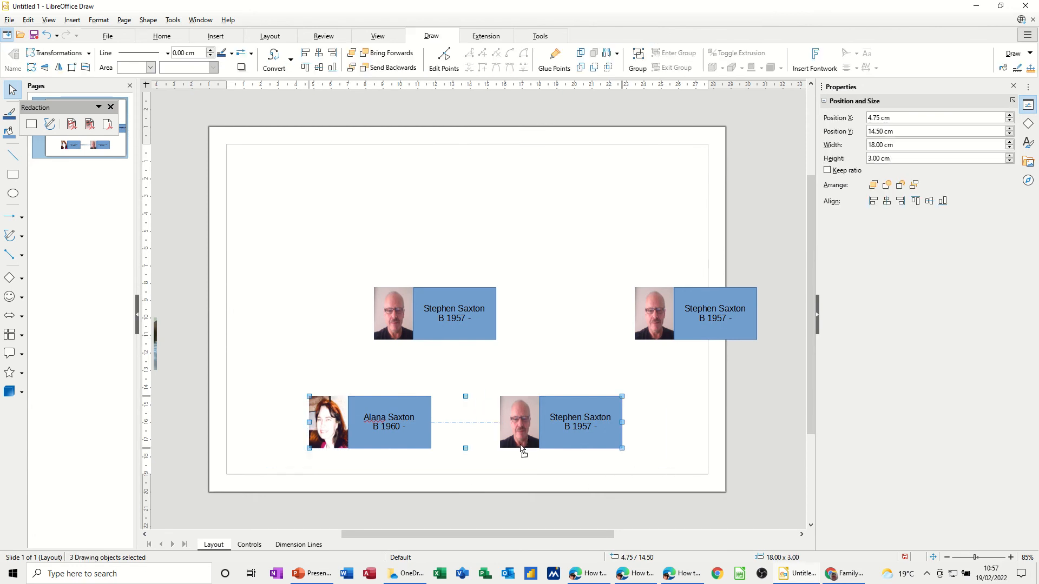
left_click_drag(501, 447, 459, 446)
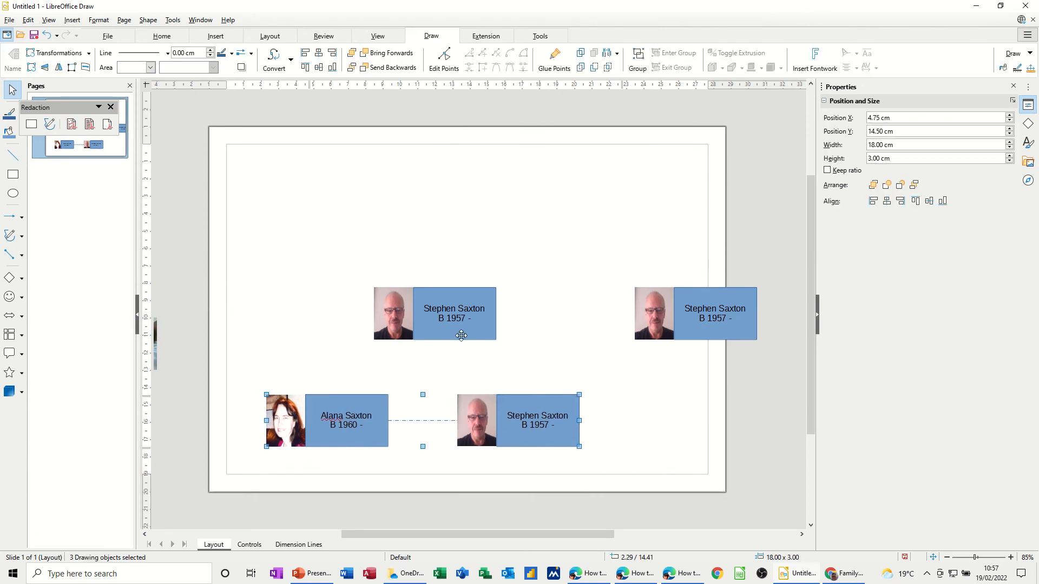
Space the two top cards evenly above the couple and nudge the right card up.
left_click_drag(452, 336, 400, 345)
left_click_drag(687, 333, 625, 344)
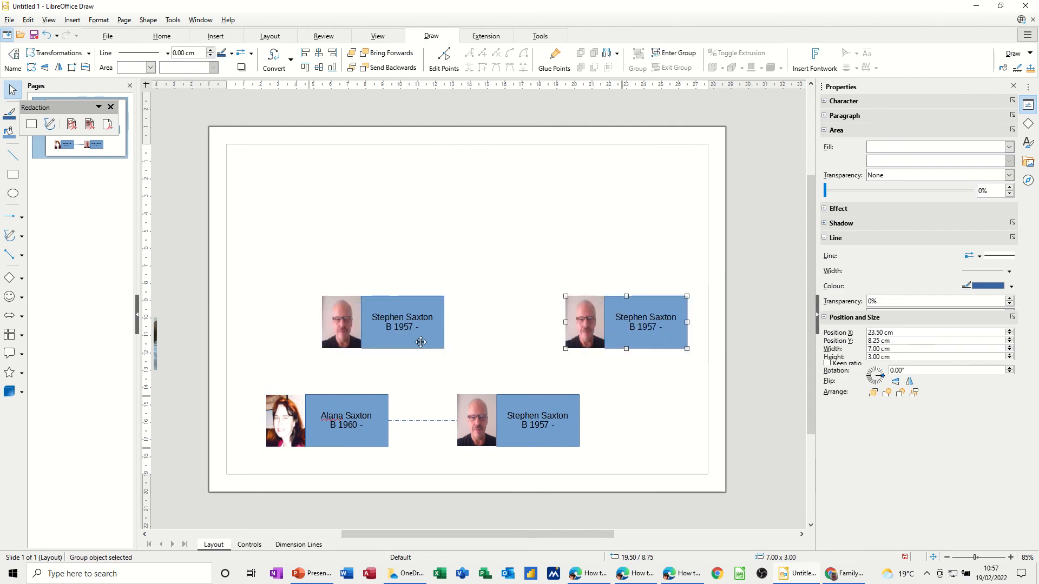
left_click_drag(419, 342, 422, 342)
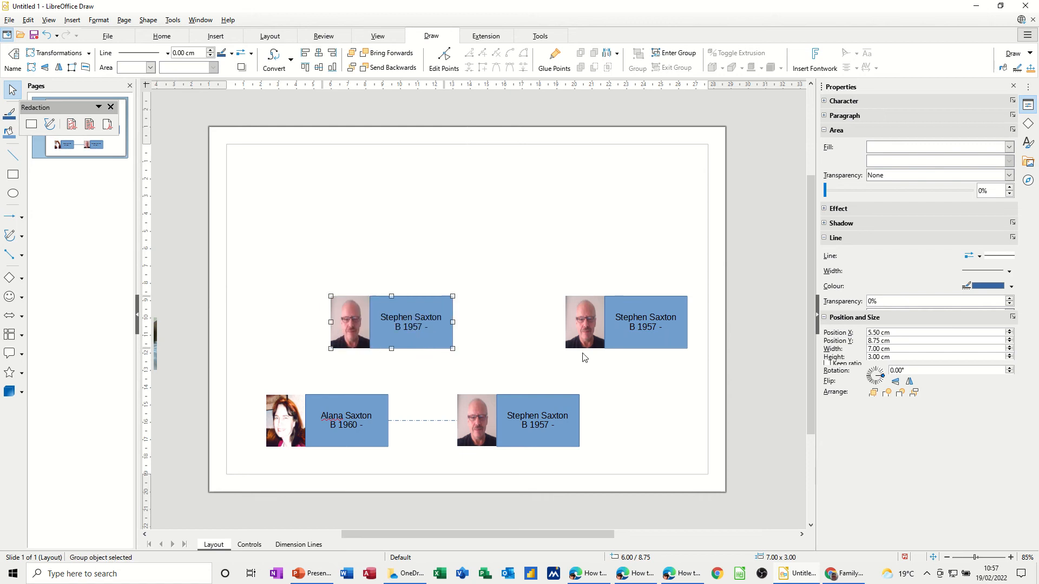
left_click_drag(637, 341, 651, 340)
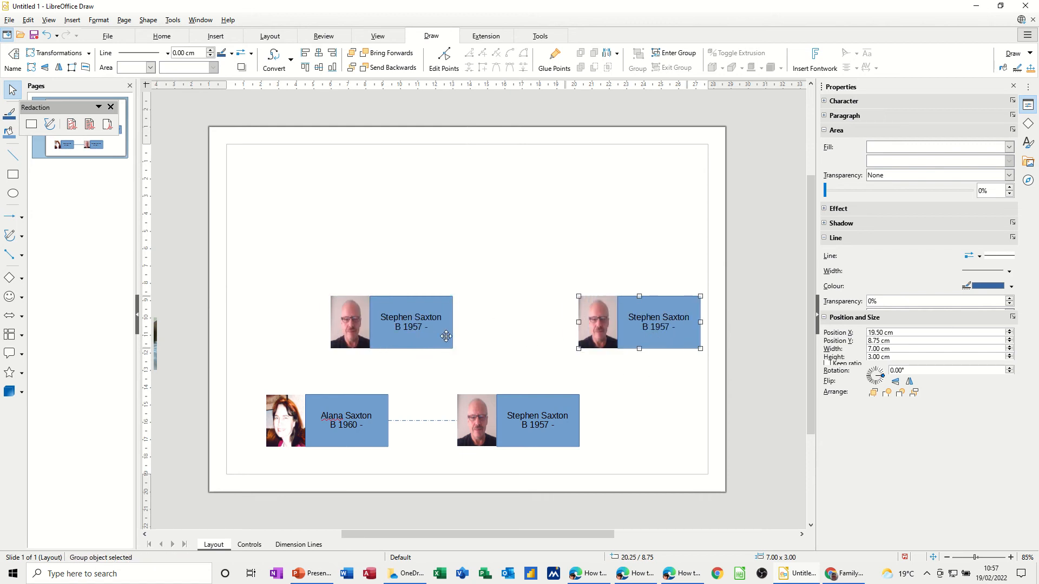
left_click_drag(446, 336, 445, 329)
left_click(630, 393)
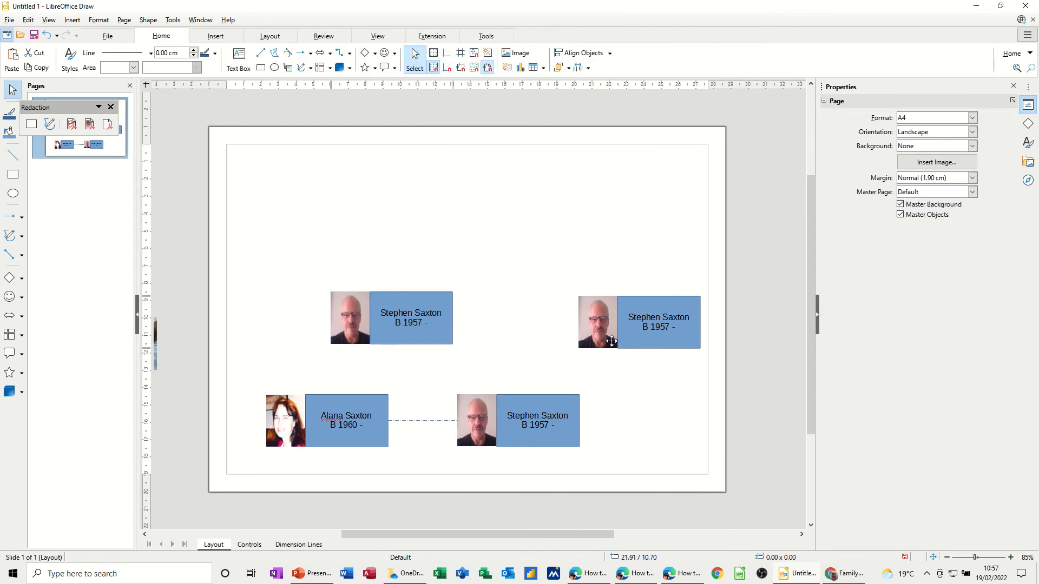
left_click(644, 346)
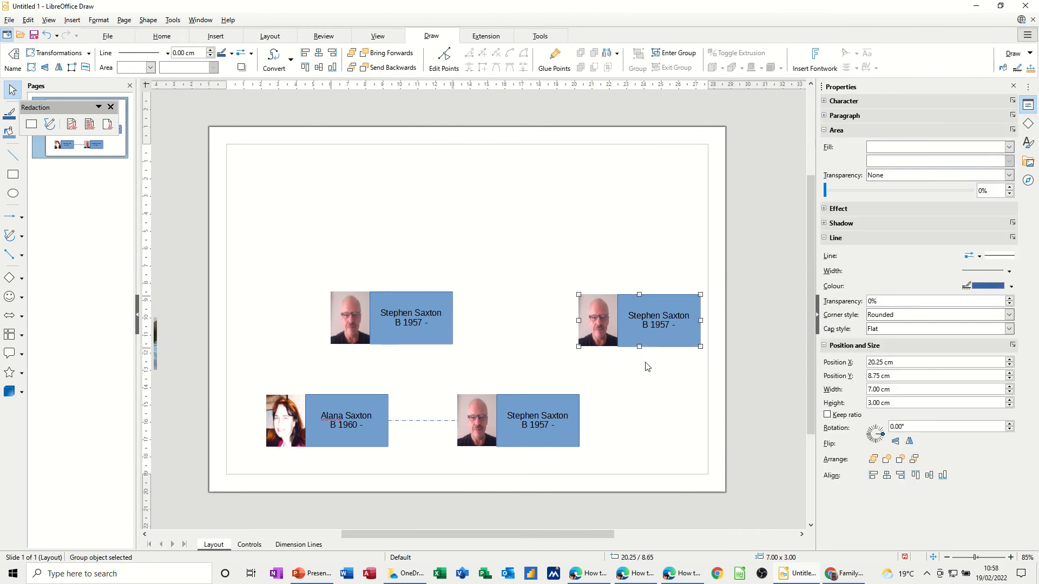
key("Up")
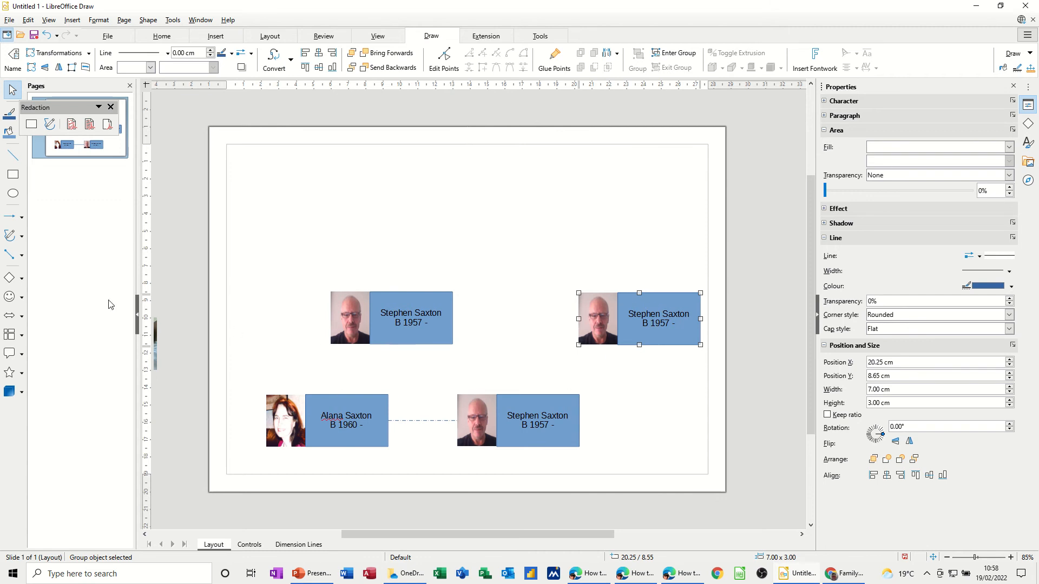
Join both top cards to the bottom man's card with standard elbow connectors.
left_click(21, 256)
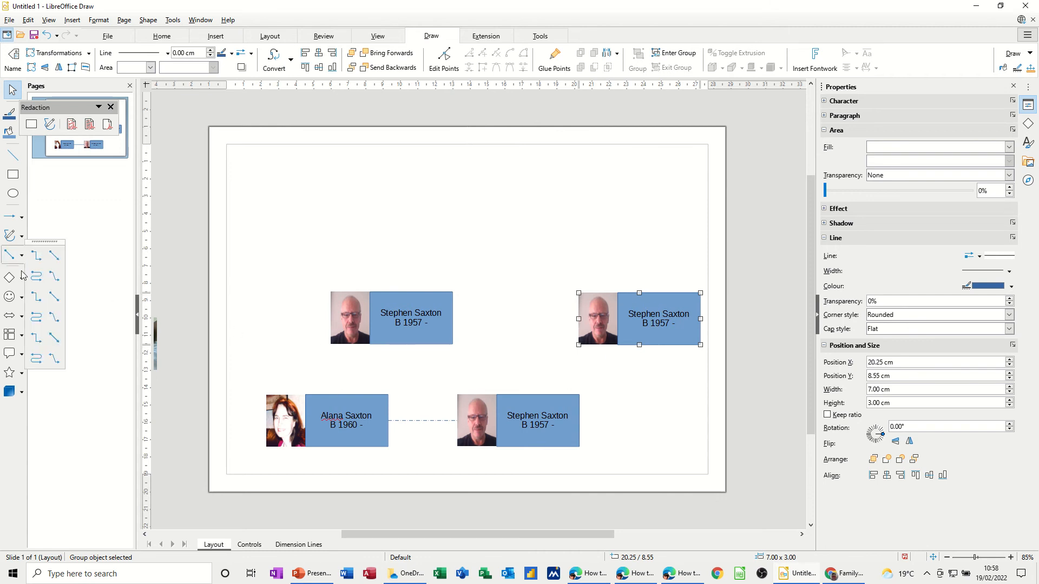
left_click(36, 256)
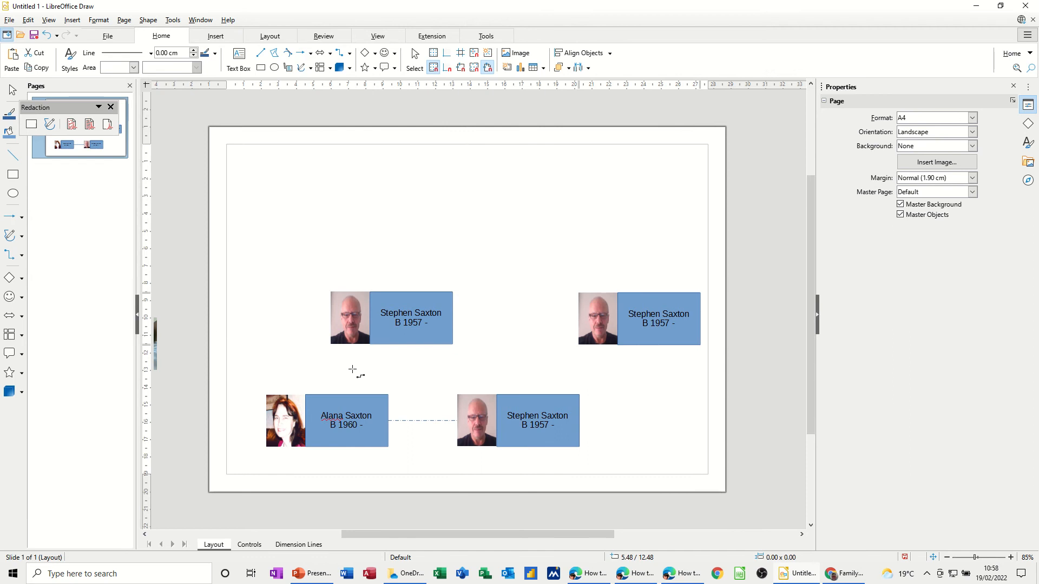
mouse_move(393, 347)
left_mouse_down()
mouse_move(475, 365)
mouse_move(528, 397)
mouse_move(519, 395)
left_mouse_up()
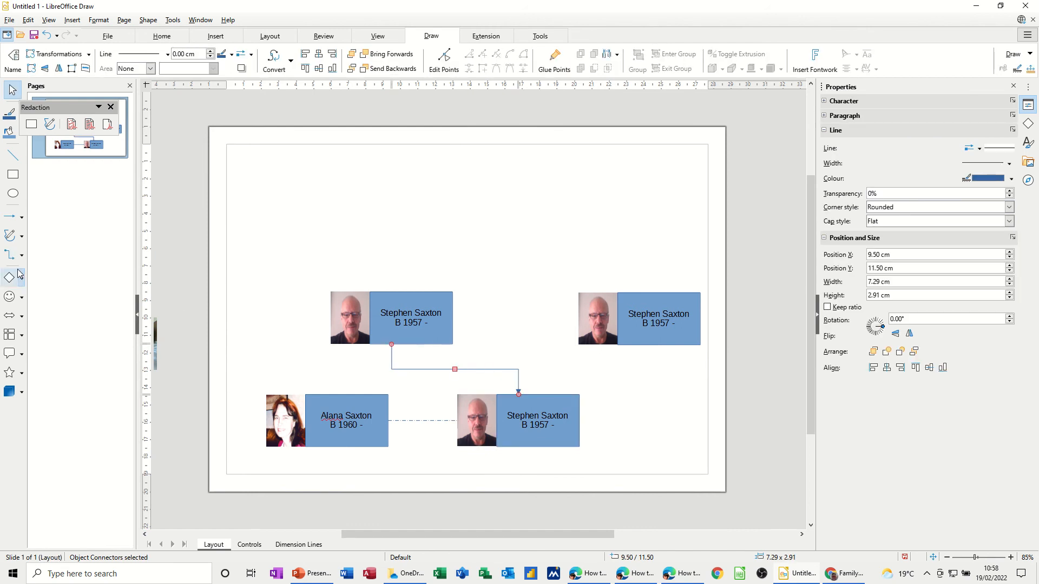
left_click(9, 255)
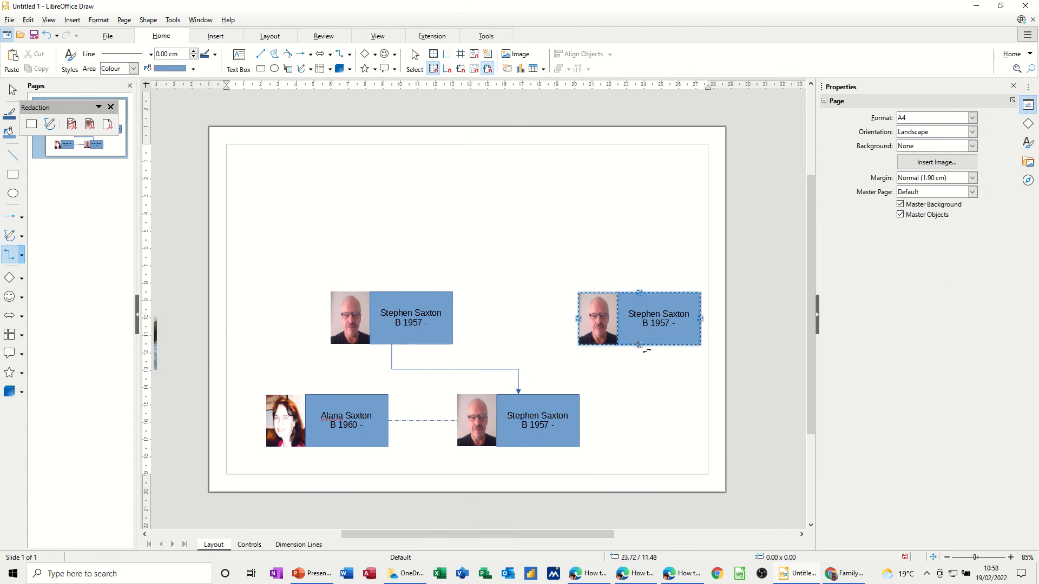
mouse_move(644, 348)
left_mouse_down()
mouse_move(552, 373)
mouse_move(518, 395)
left_mouse_up()
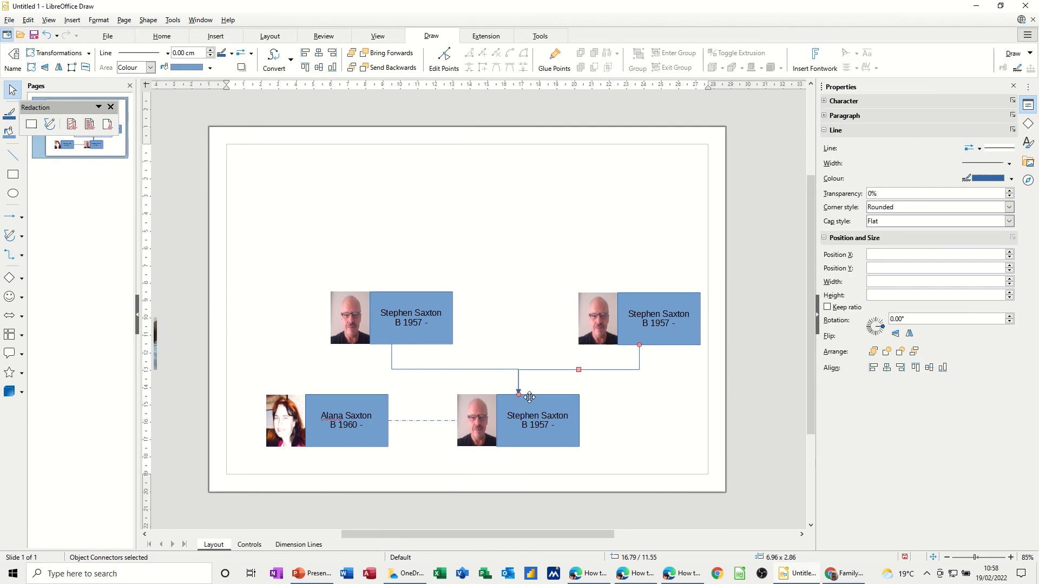
Ungroup the top-left card and move its photo off the page.
left_click(502, 256)
left_click(380, 309)
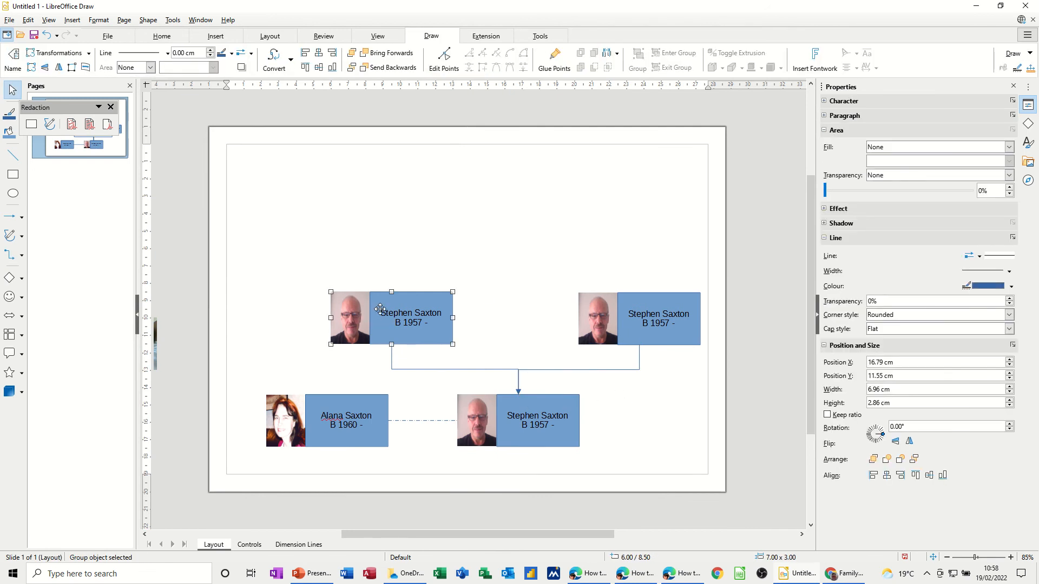
right_click(380, 309)
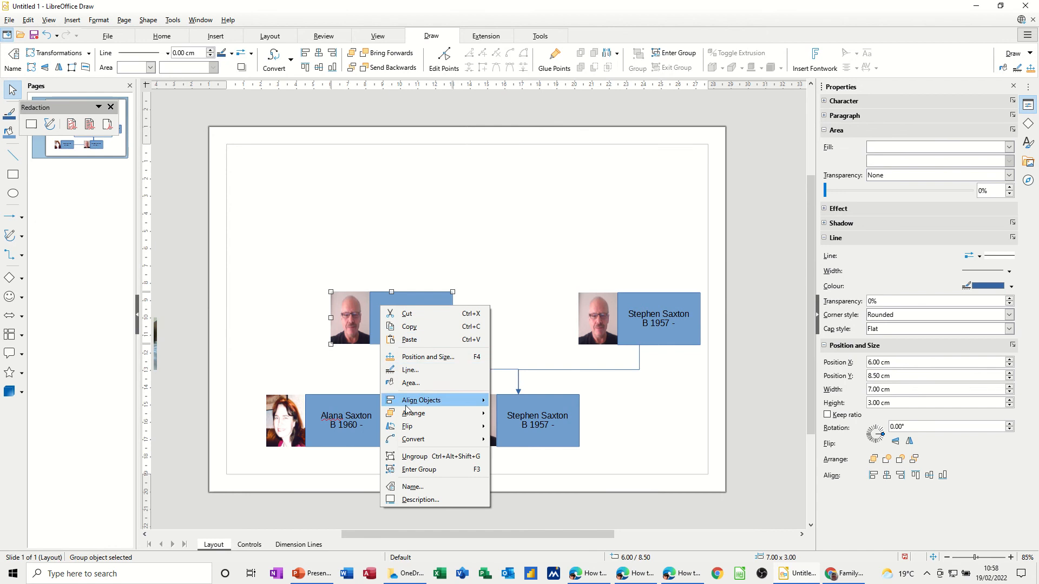
left_click(415, 456)
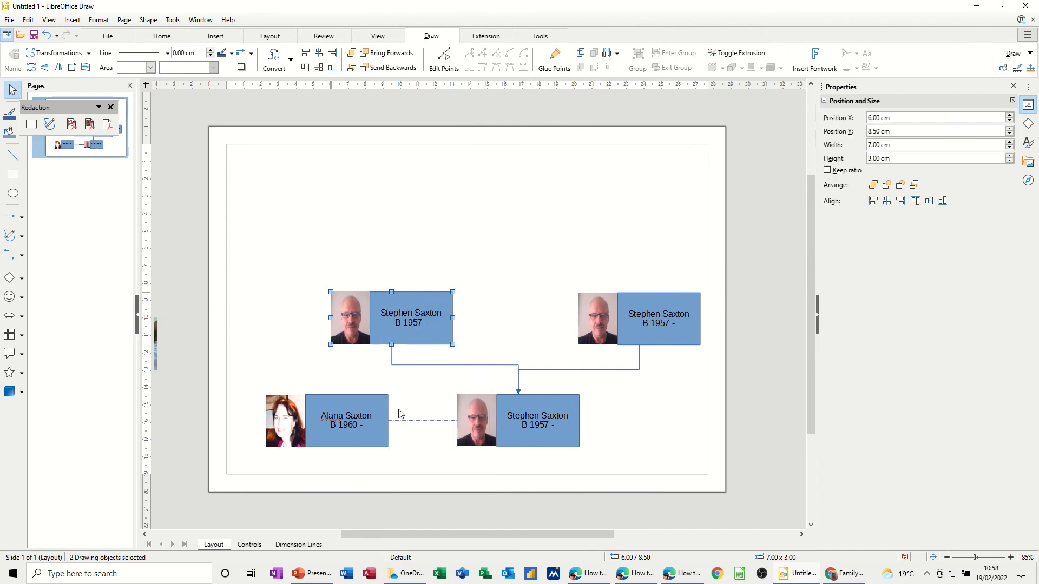
left_click(296, 329)
left_click_drag(337, 320, 160, 238)
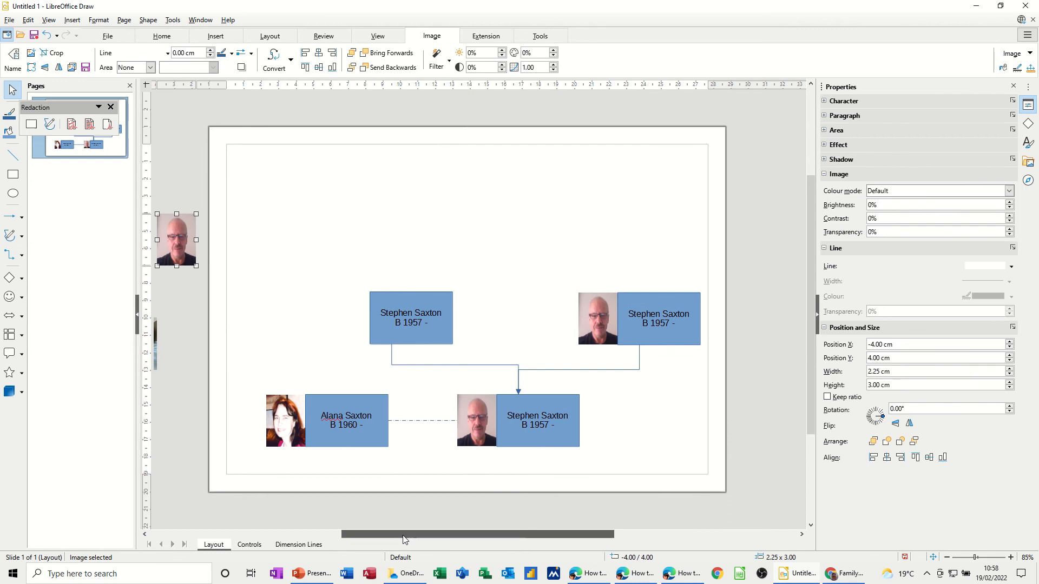
Put the woman-with-flag photo in the top-left card and relabel it with her name and 'B 1935 -'.
left_click_drag(402, 534, 360, 532)
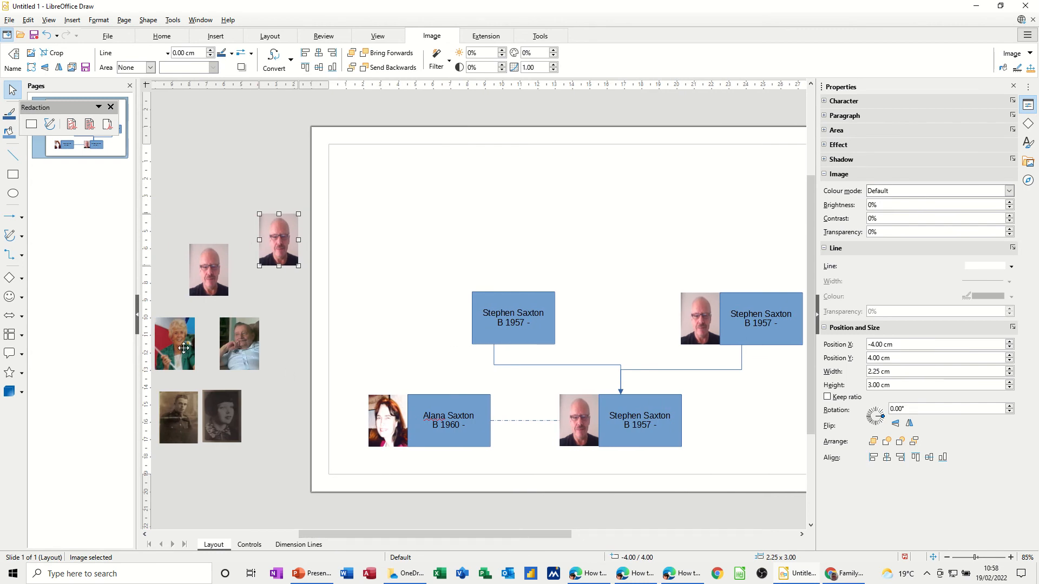
left_click_drag(183, 347, 469, 333)
left_click(544, 313)
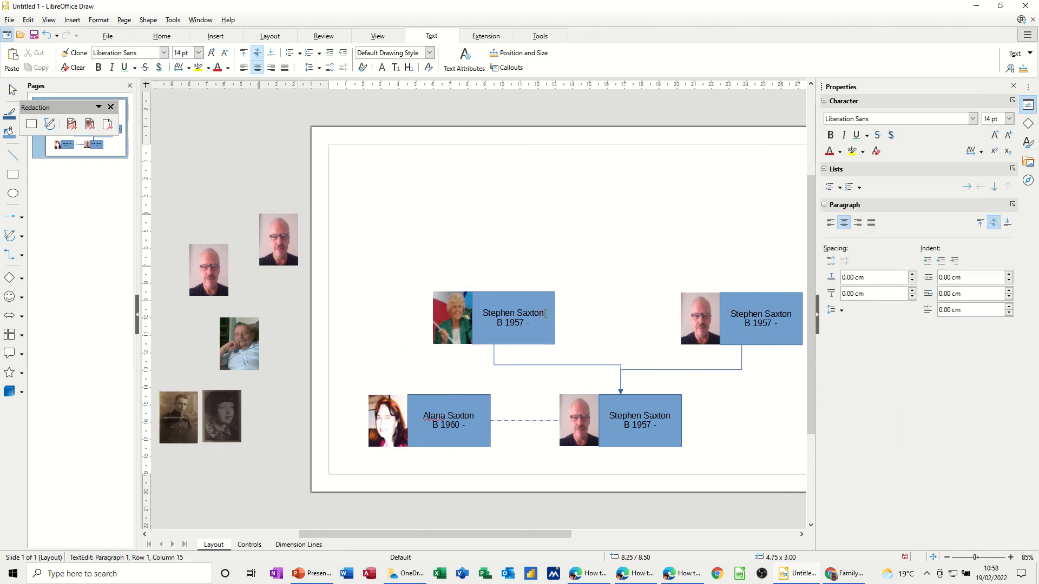
double_click(499, 314)
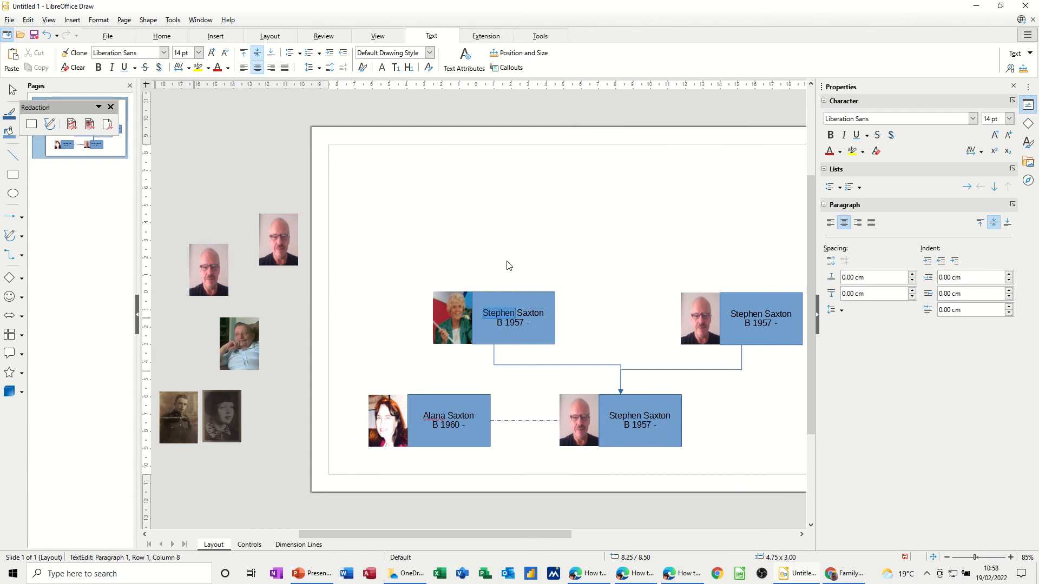
type("Dorothy")
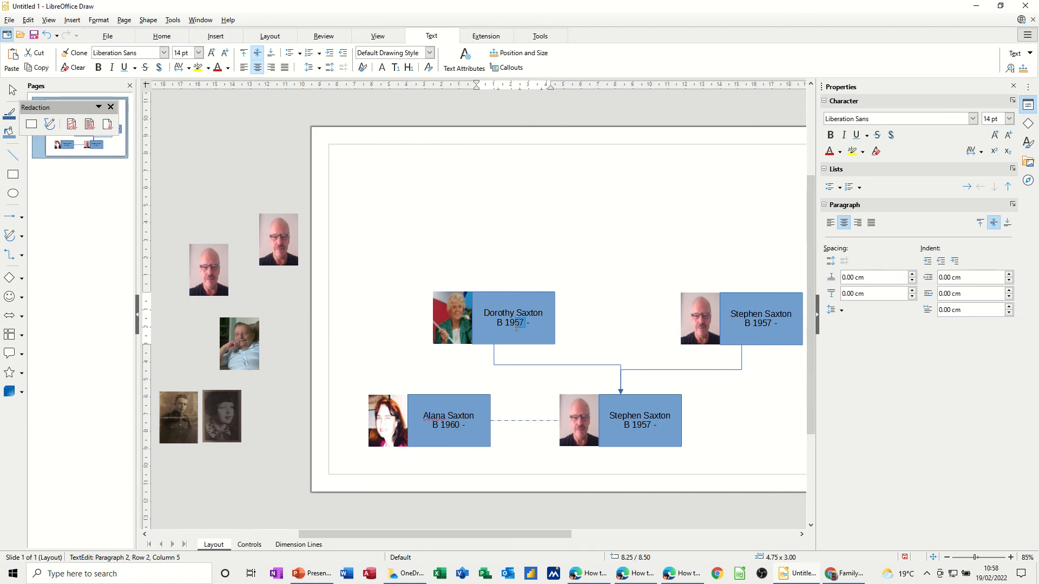
type("35")
left_click(446, 304)
Group the top-left card's new photo with its text box.
left_click(506, 301, "shift")
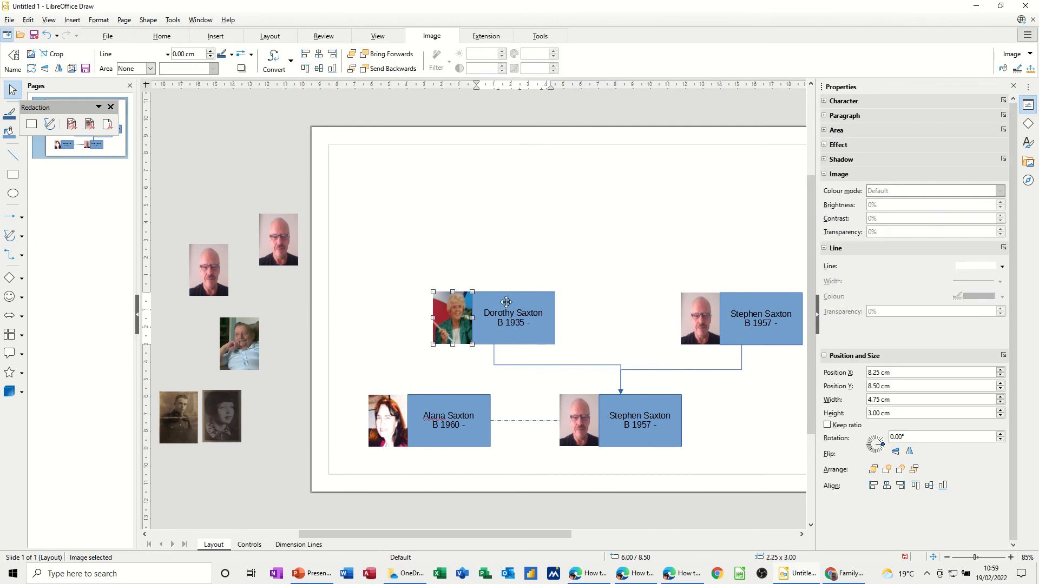
right_click(506, 305)
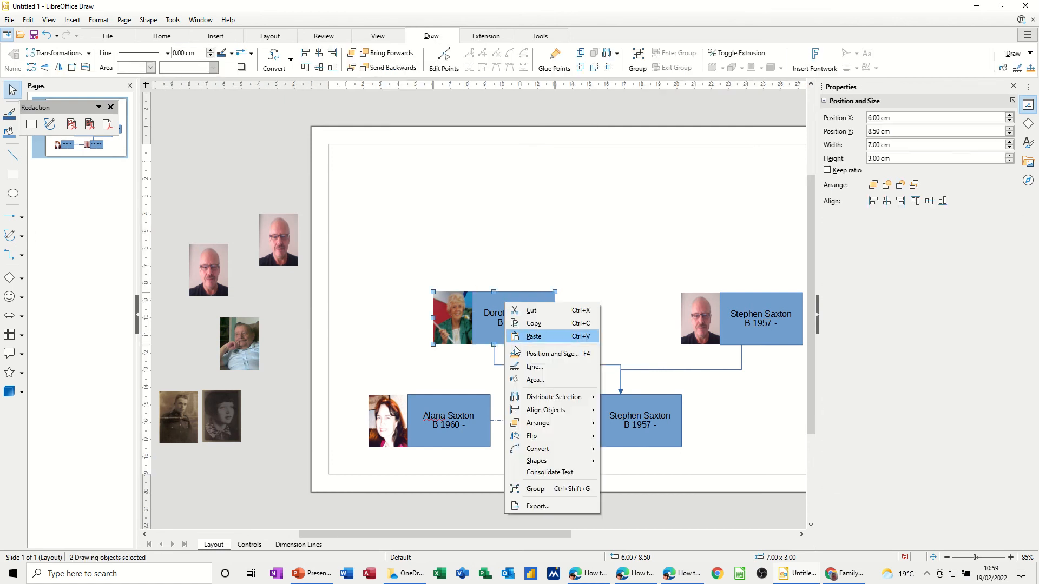
left_click(532, 489)
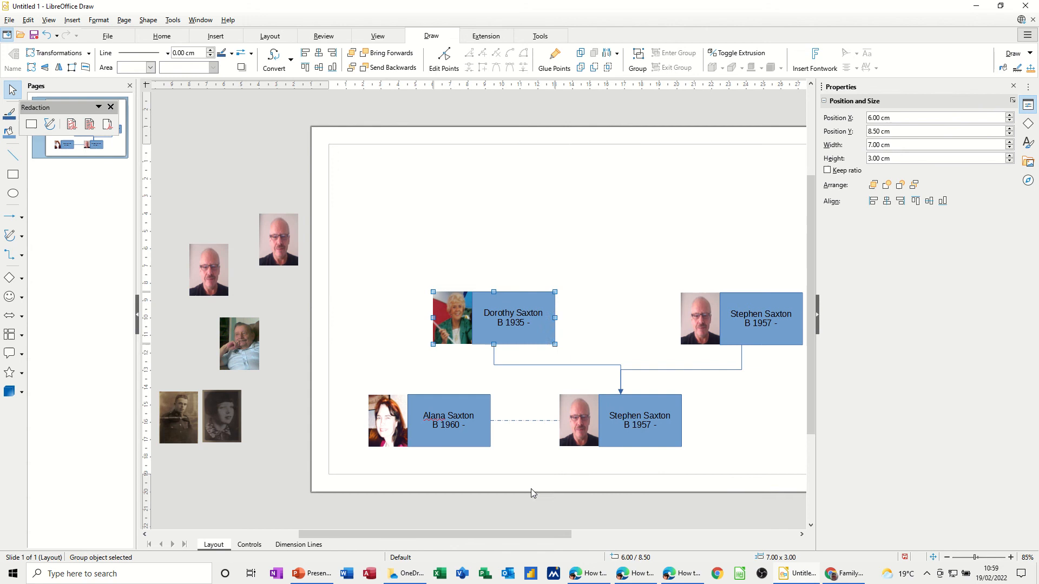
Ungroup the top-right card and swap its bald man's photo for the older man's portrait.
left_click(687, 322)
right_click(699, 332)
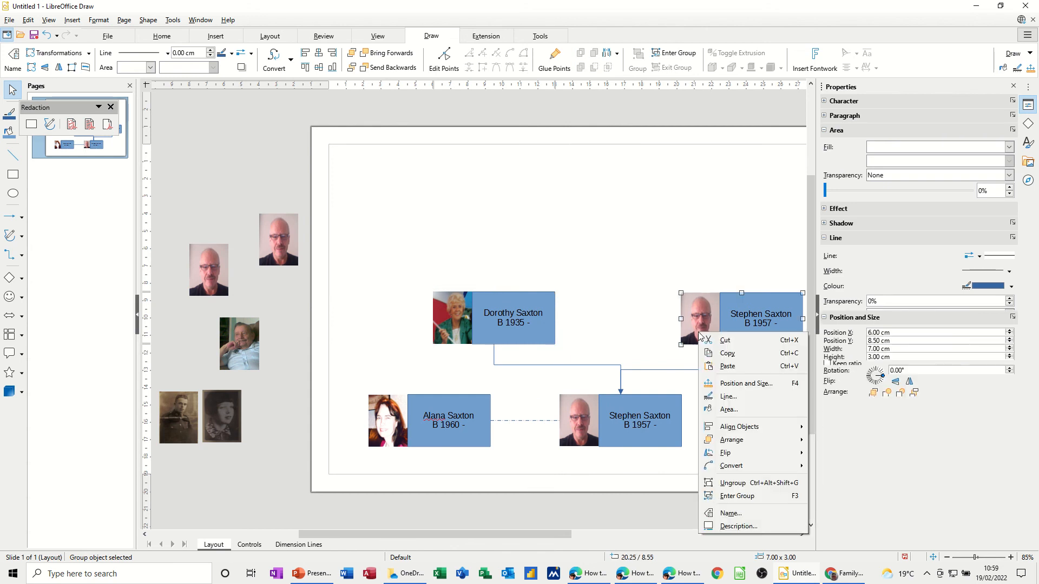
left_click(731, 483)
left_click(661, 236)
left_click_drag(690, 305, 213, 191)
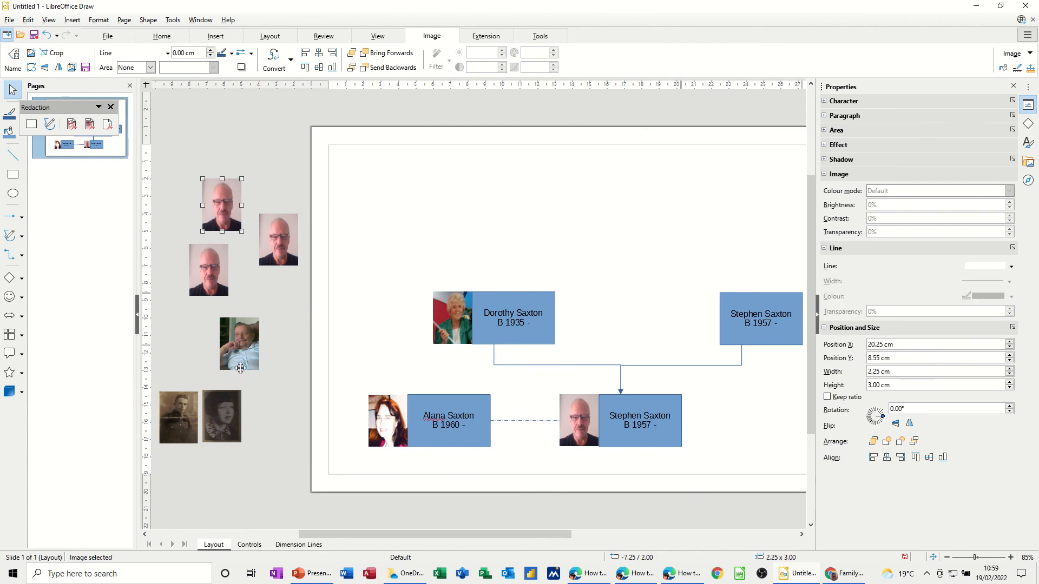
left_click_drag(241, 355, 701, 331)
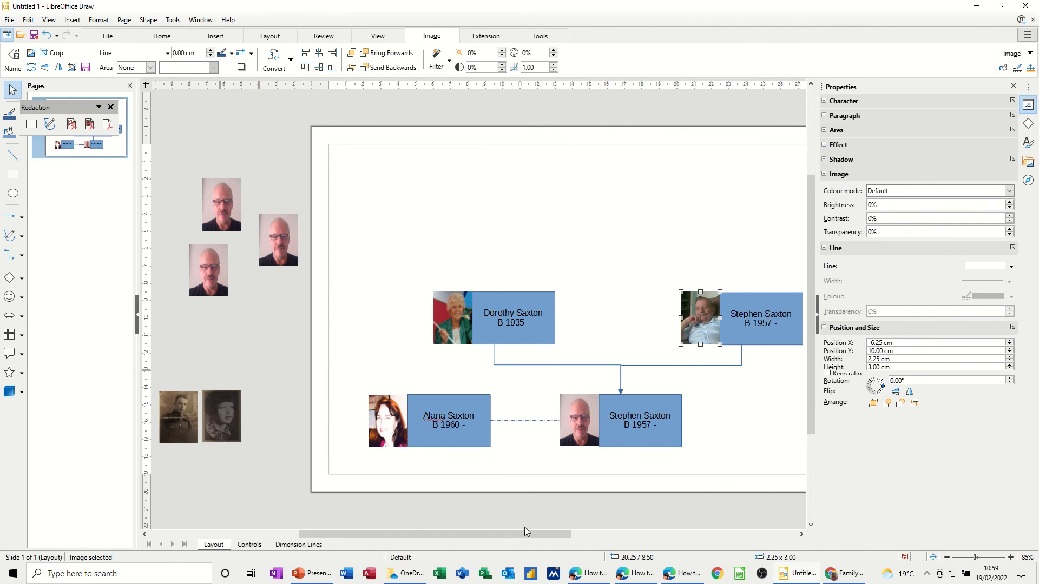
left_click_drag(525, 534, 557, 535)
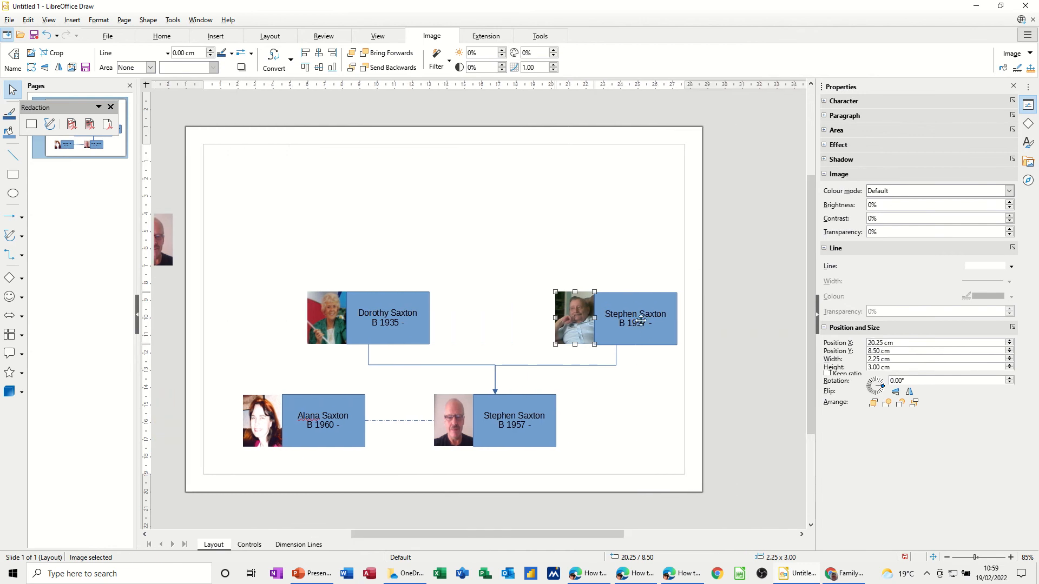
Change the top-right card's text to the older man's name with 'B 1935 – D 2011'.
left_click(641, 320)
double_click(623, 312)
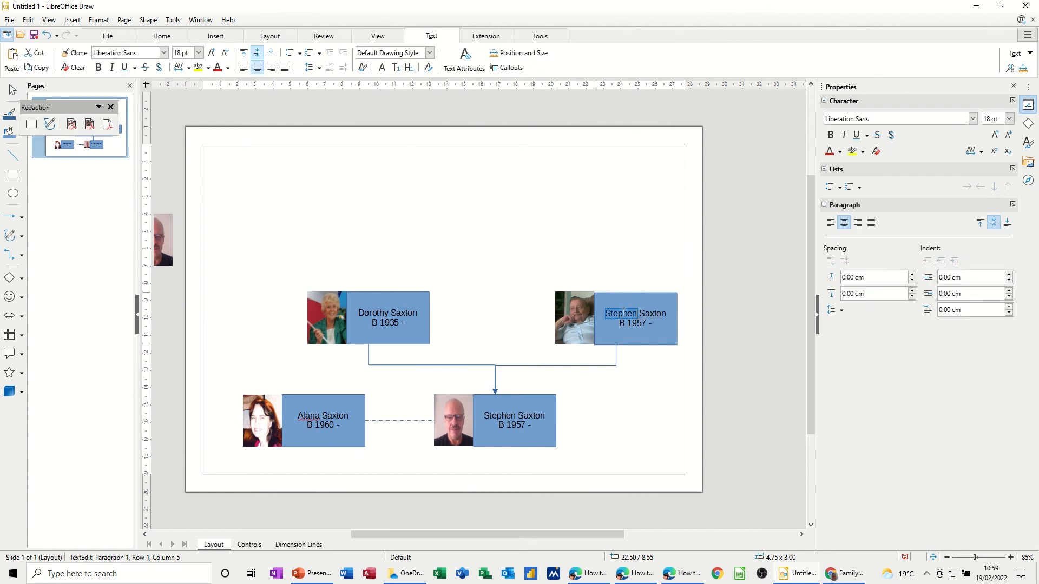
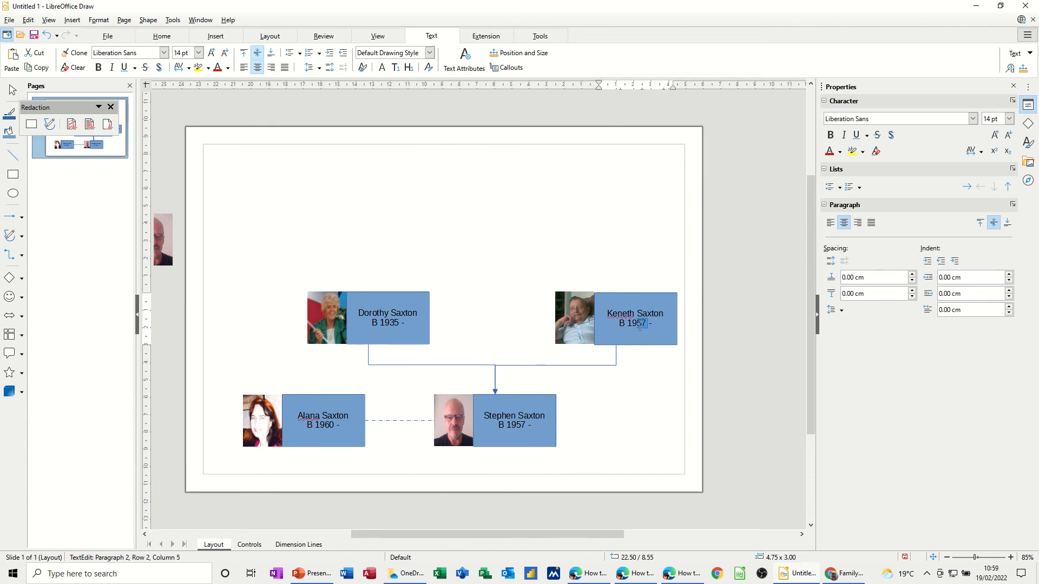
left_click(668, 389)
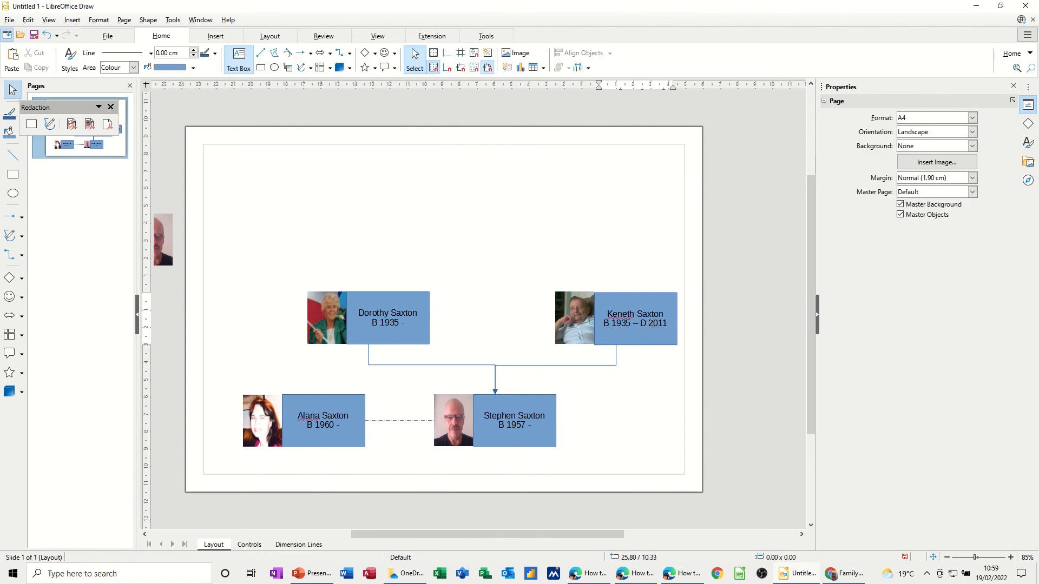
Group the older man's photo and name box on the right-hand card into one object.
left_click(560, 325)
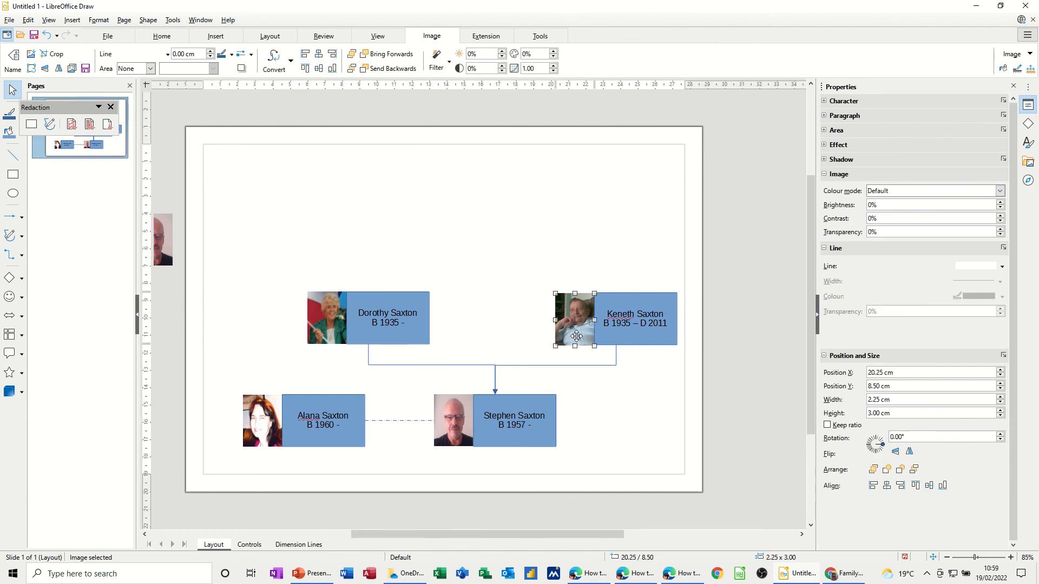
left_click(511, 325)
left_click(564, 321)
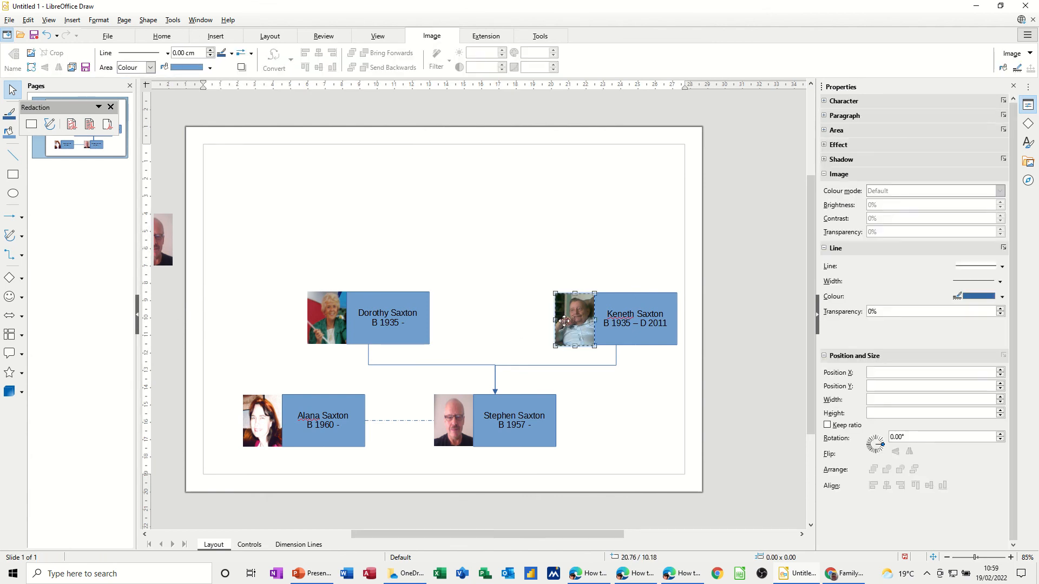
left_click(534, 321)
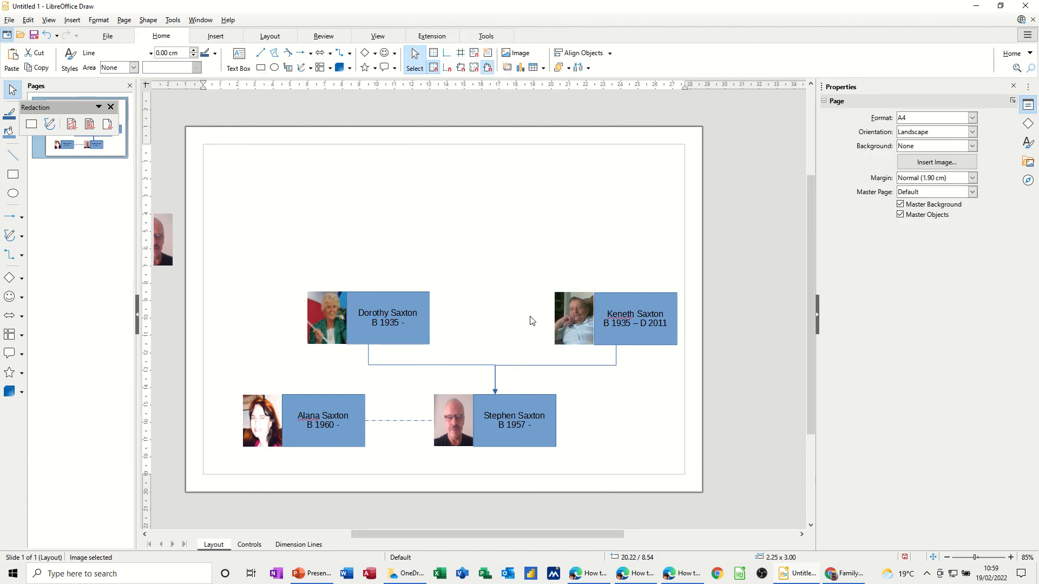
left_click(569, 321)
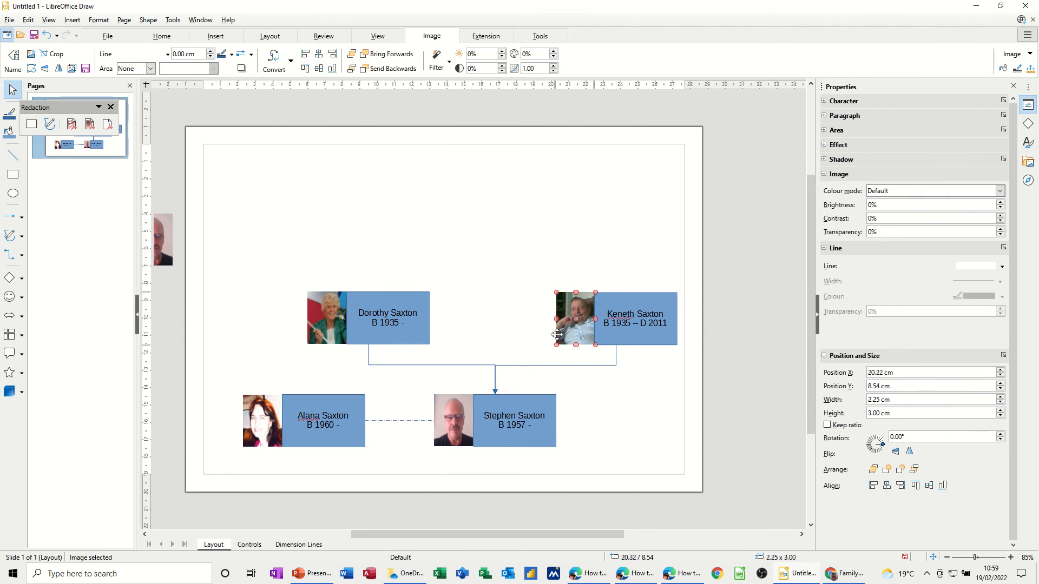
left_click(519, 341)
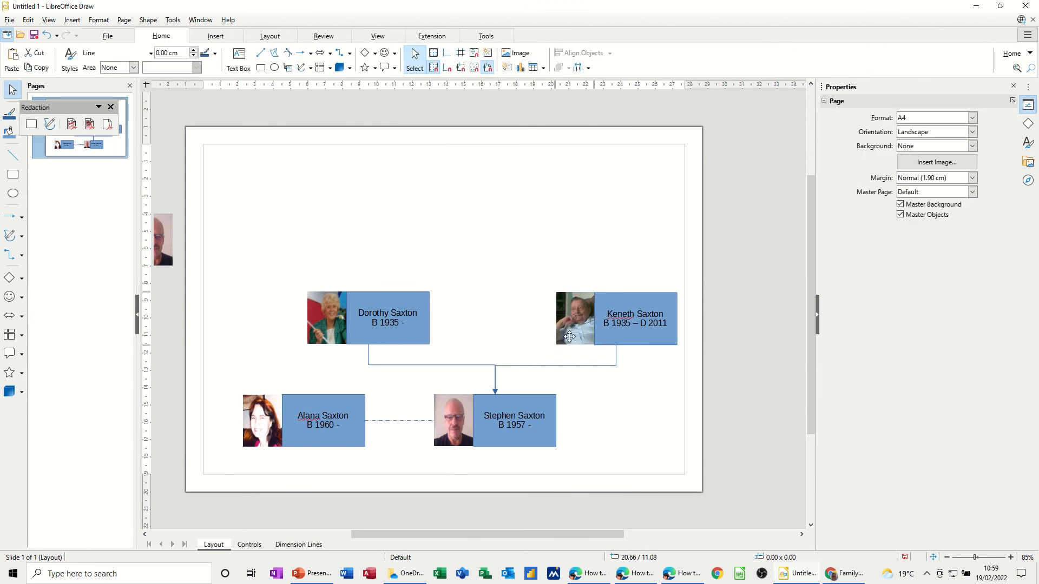
left_click(571, 336)
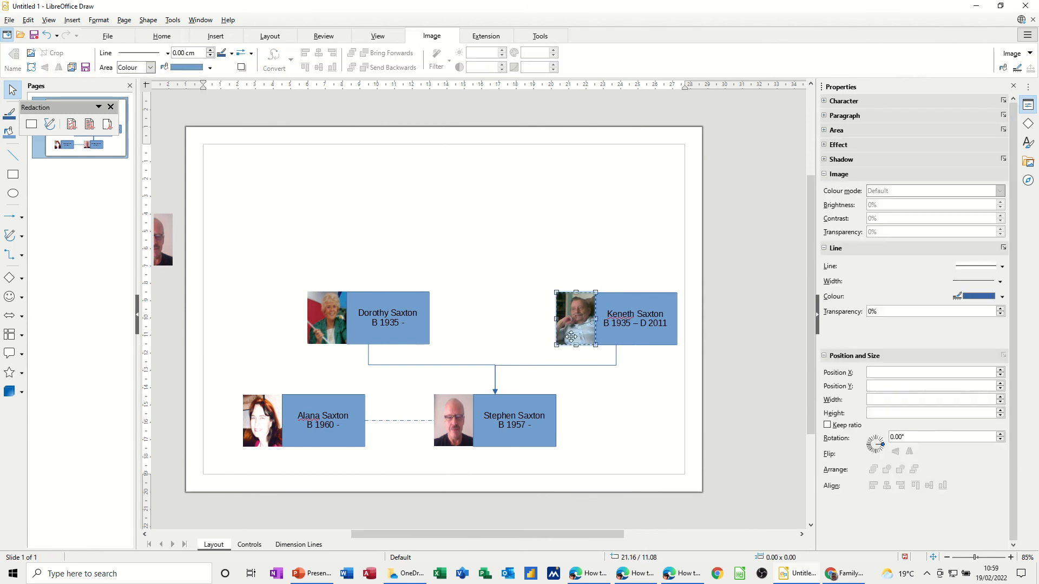
left_click(616, 336, "shift")
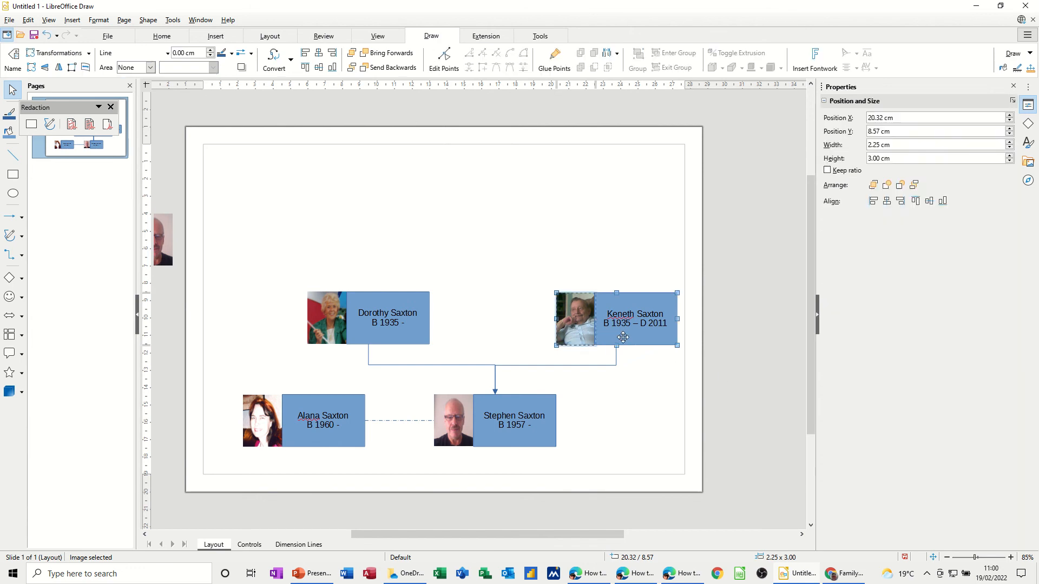
right_click(578, 327)
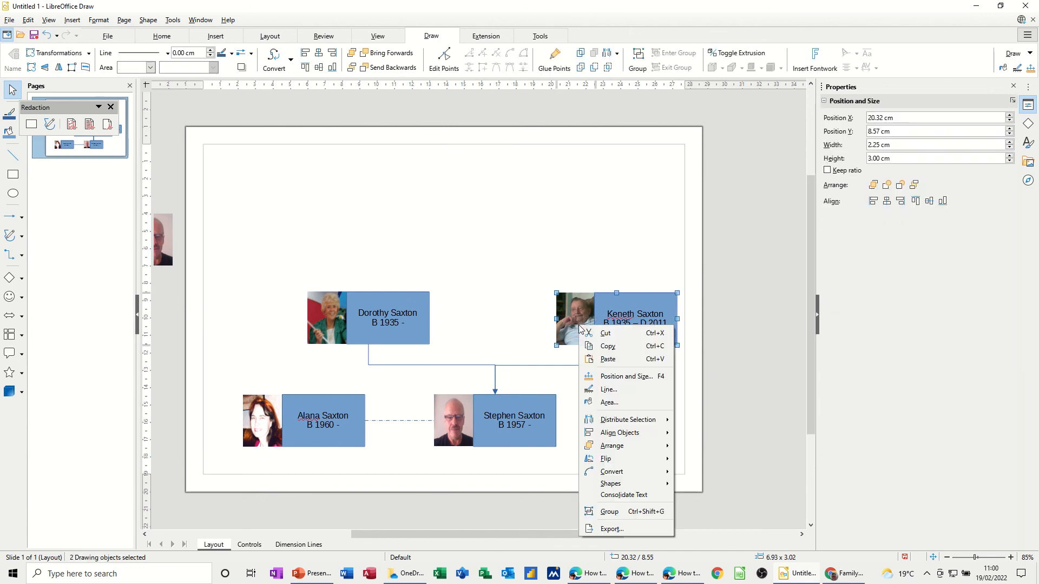
left_click(608, 512)
left_click(529, 277)
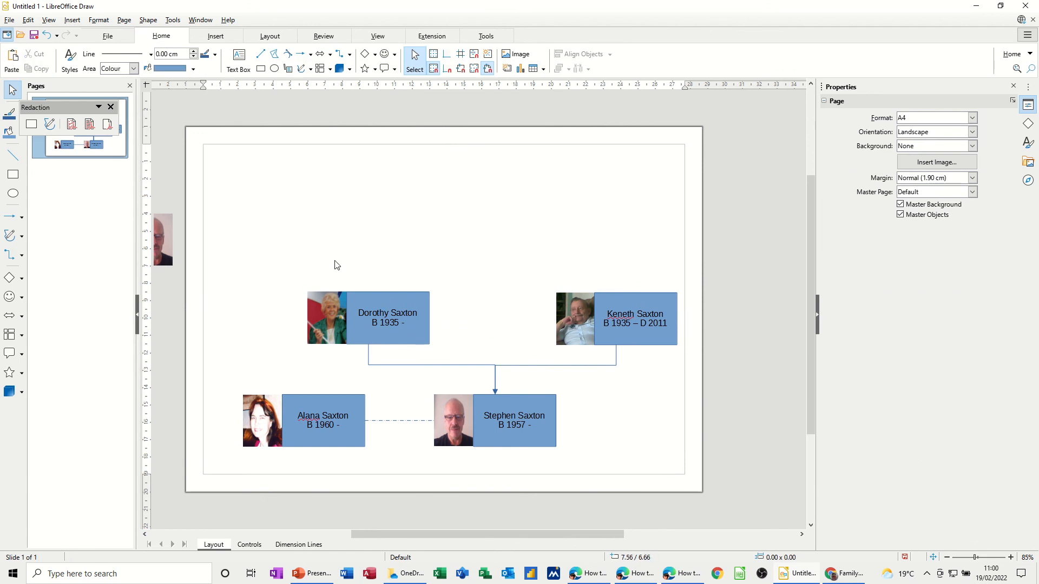
left_click(359, 295)
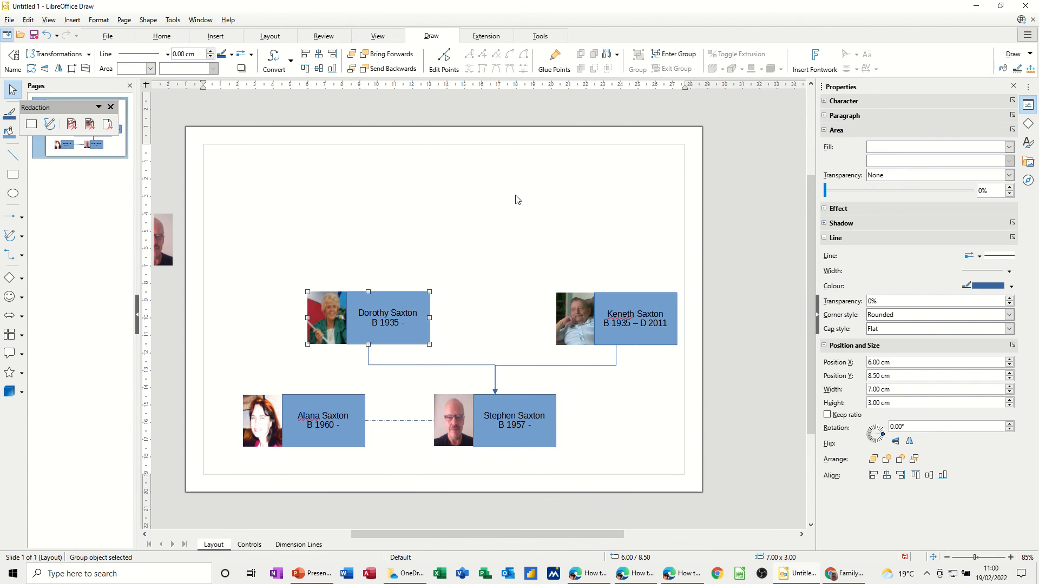
Put two copies of the woman's card at the top-left and top-middle of the page.
left_click(324, 237)
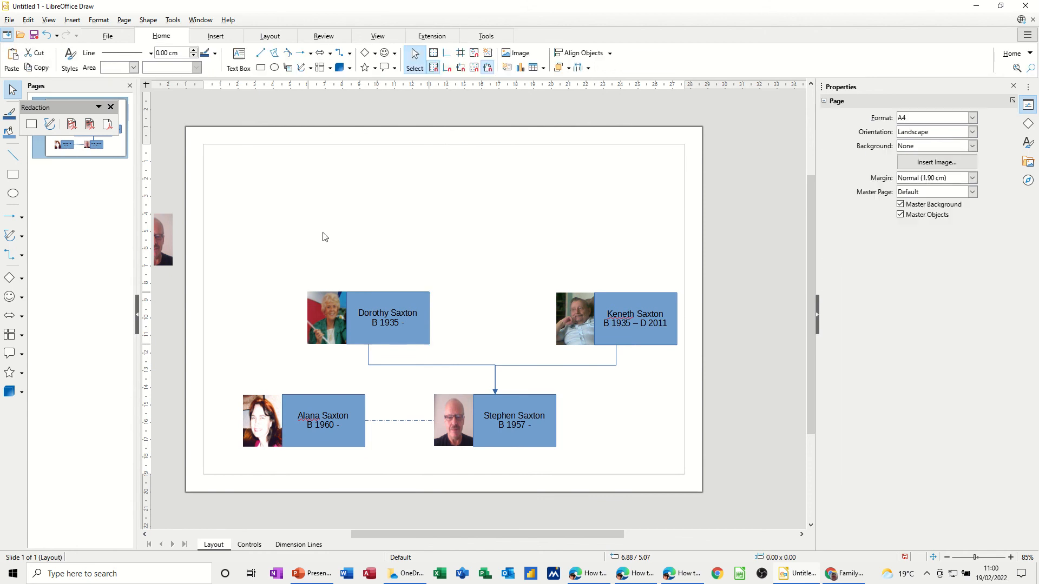
left_click(416, 296)
left_click_drag(416, 296, 240, 220)
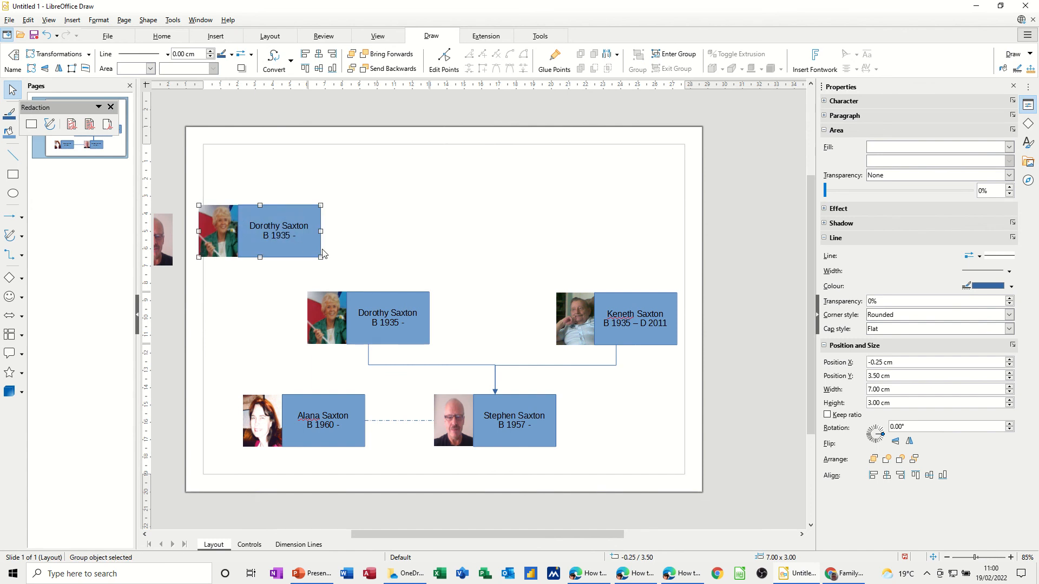
key("ctrl+v")
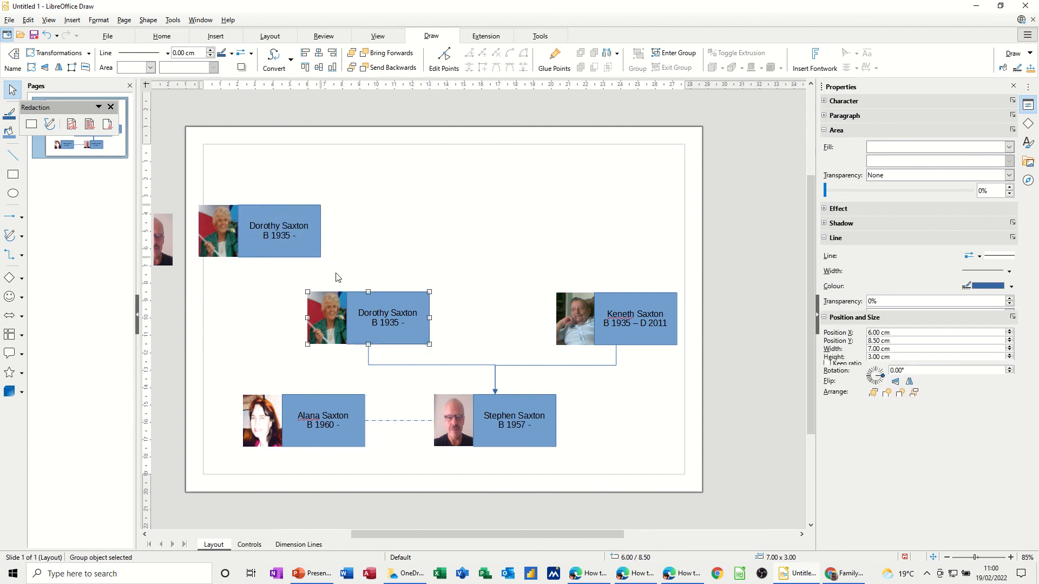
left_click_drag(357, 303, 423, 212)
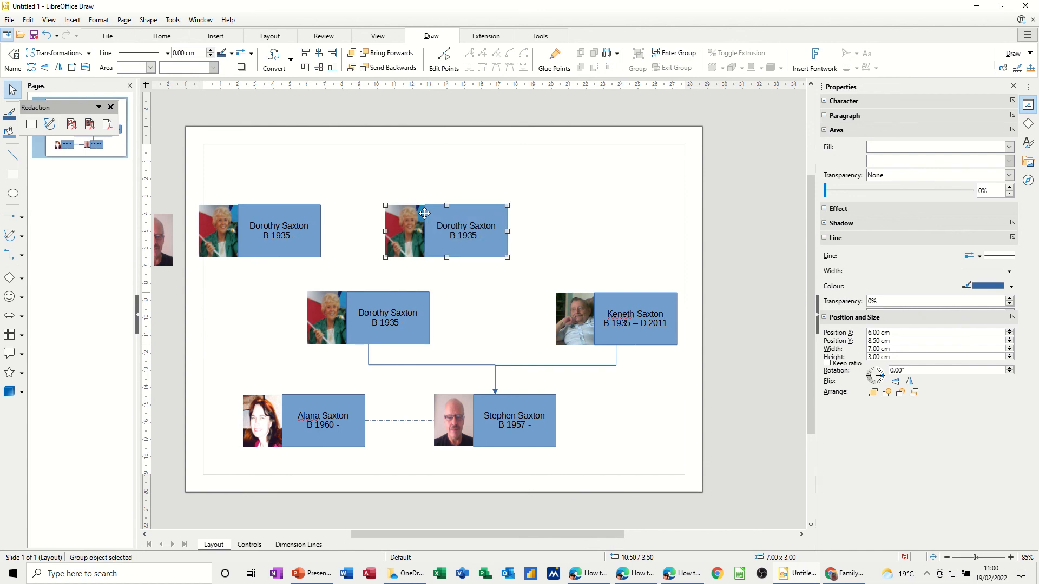
left_click(256, 309)
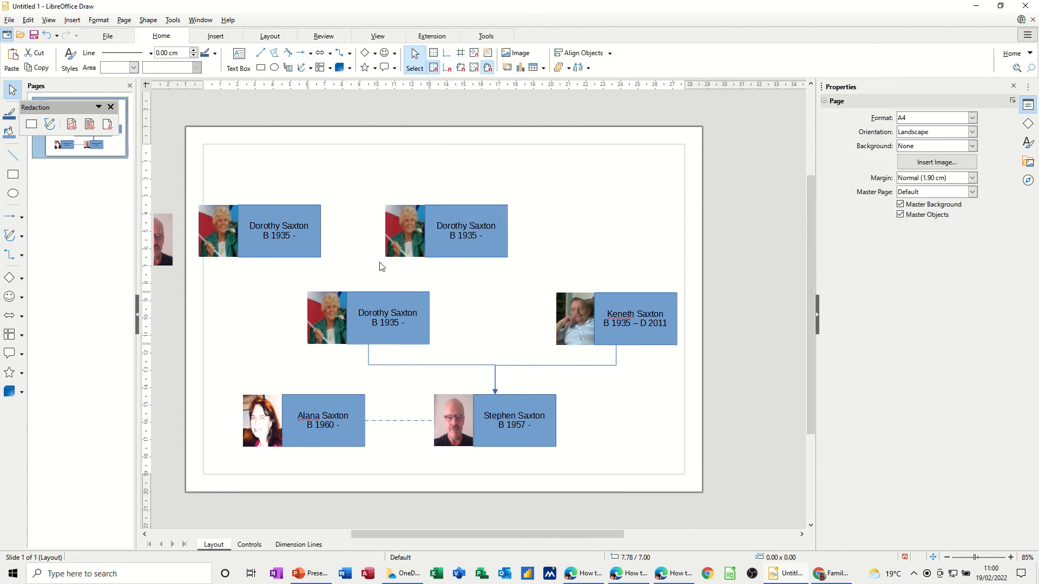
left_click(254, 229)
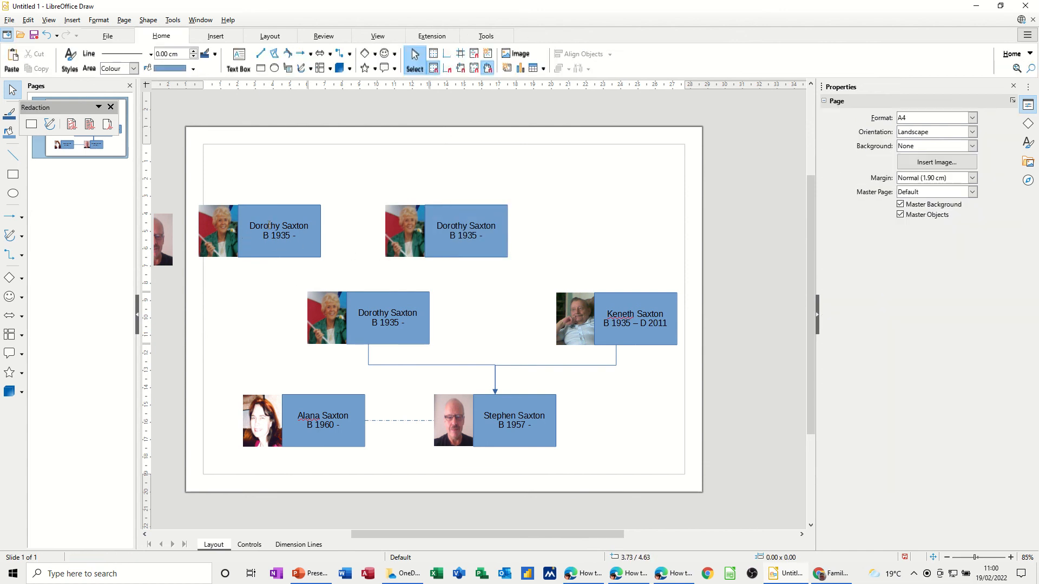
left_click(269, 225)
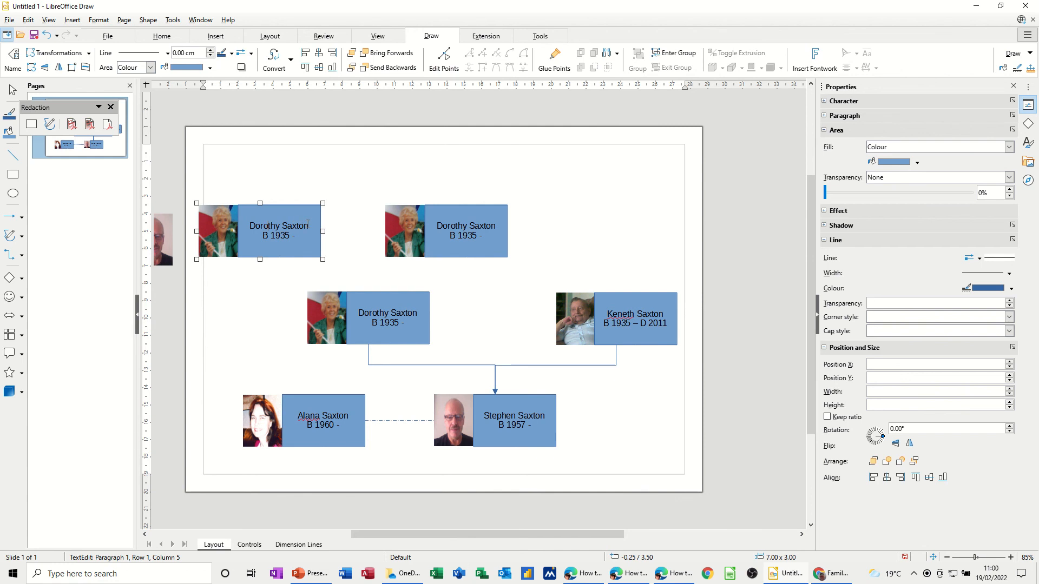
Rename both top-row cards, giving the top-middle card dates 'B 1906 – d 1940'.
left_click_drag(307, 224, 264, 226)
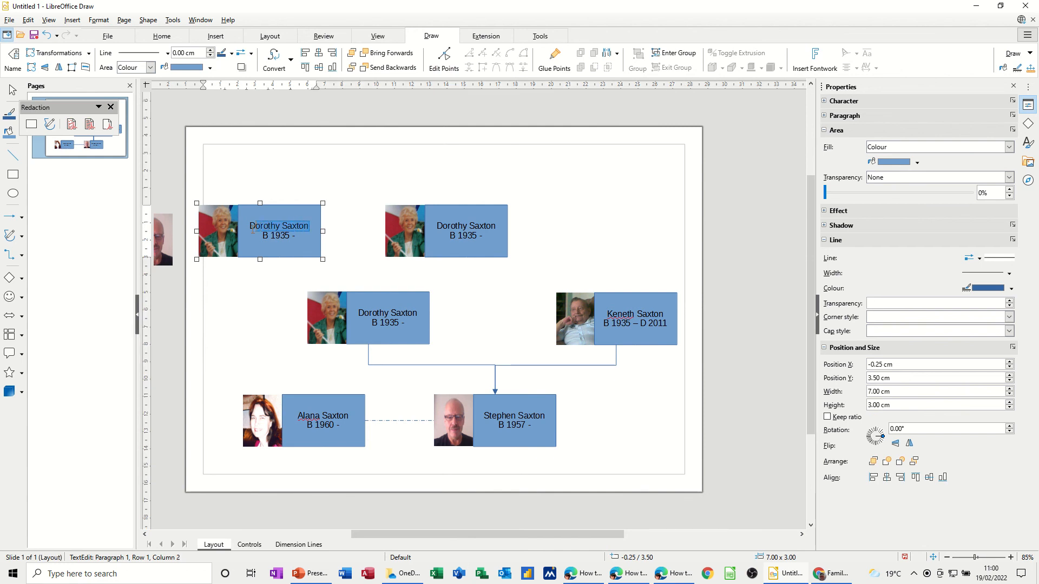
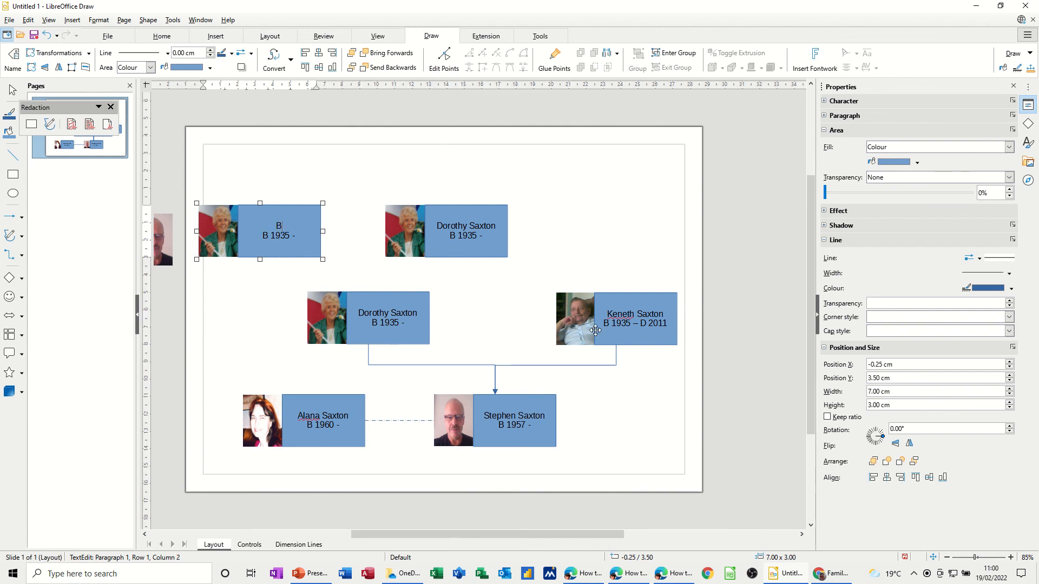
left_click(442, 224)
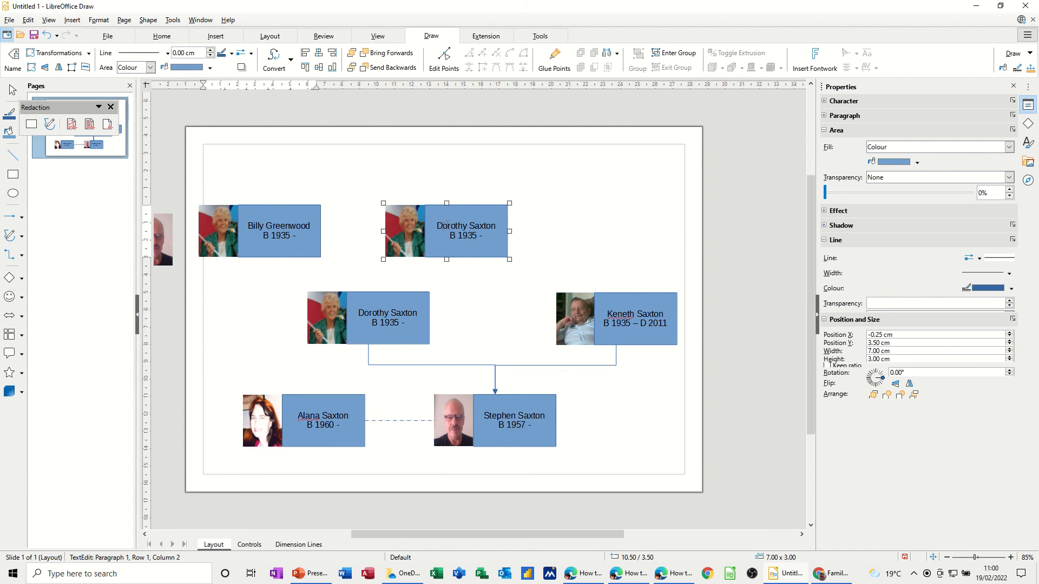
left_click_drag(439, 226, 485, 227)
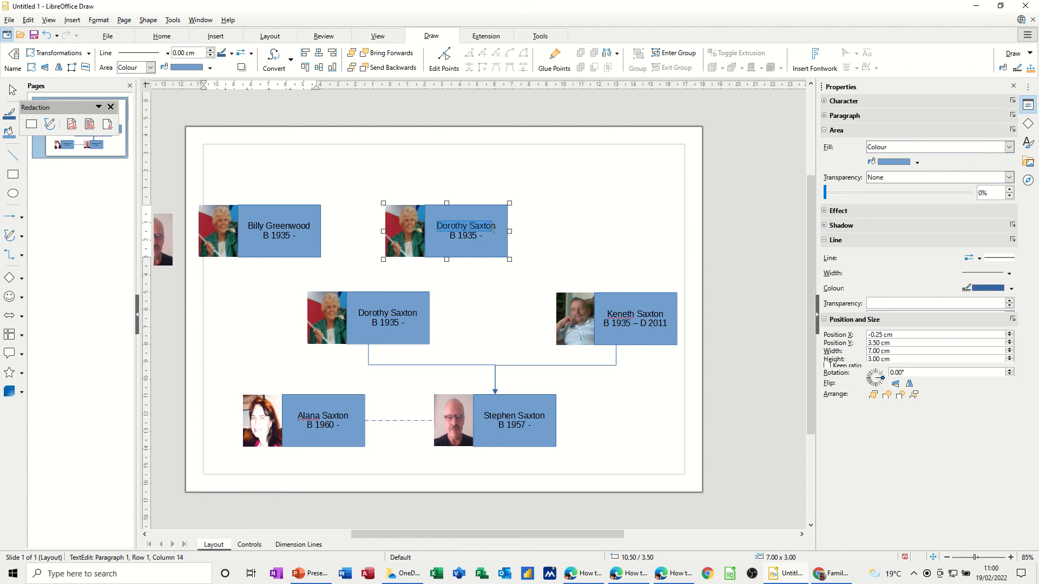
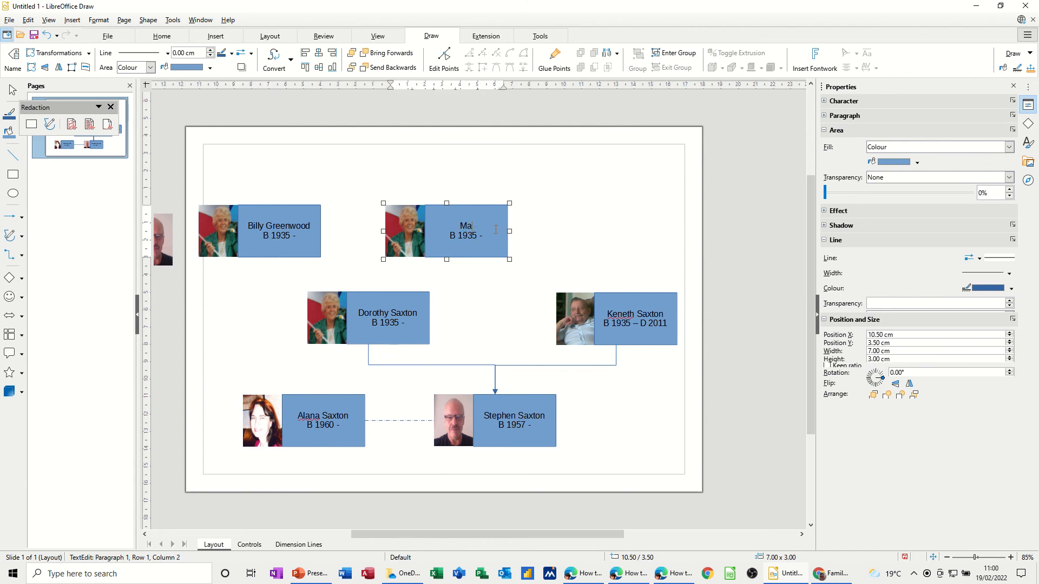
type("06")
type(" – ")
type("d 1")
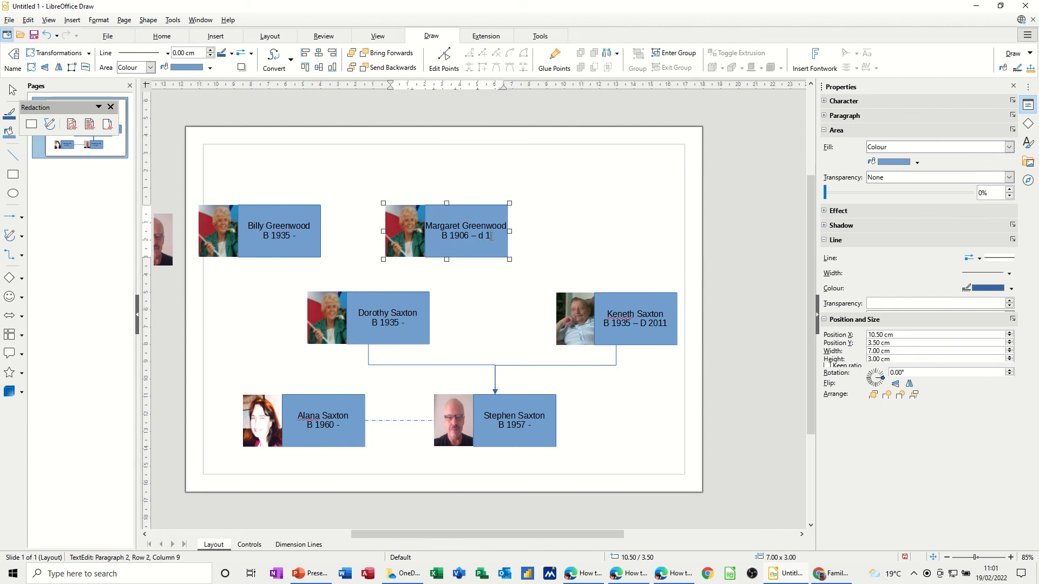
type("940")
Set the top-left card's dates to 'B 1906 - D1993'.
left_click(286, 237)
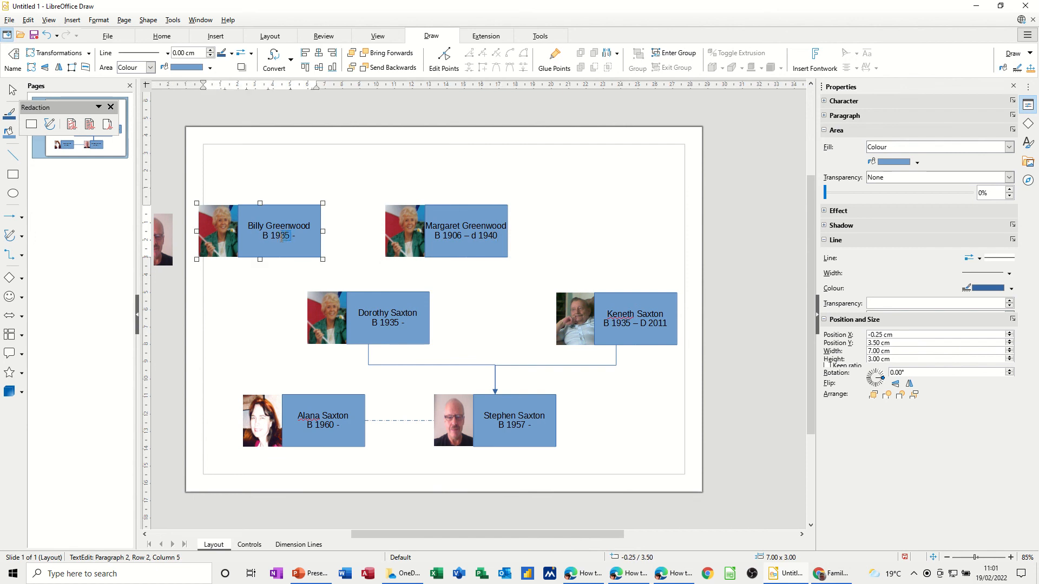
type("05")
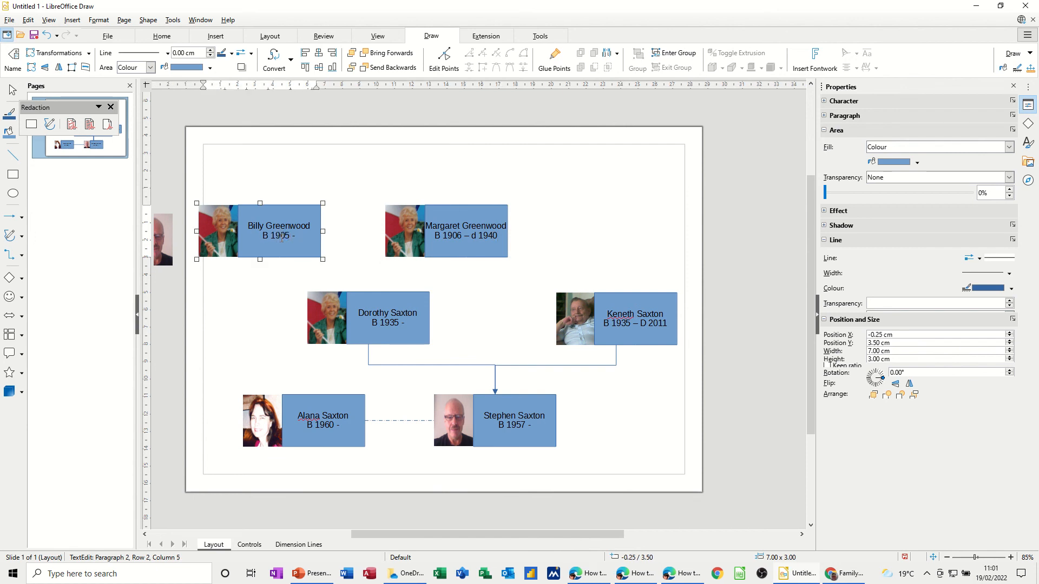
key("BackSpace")
type("6 - D1993")
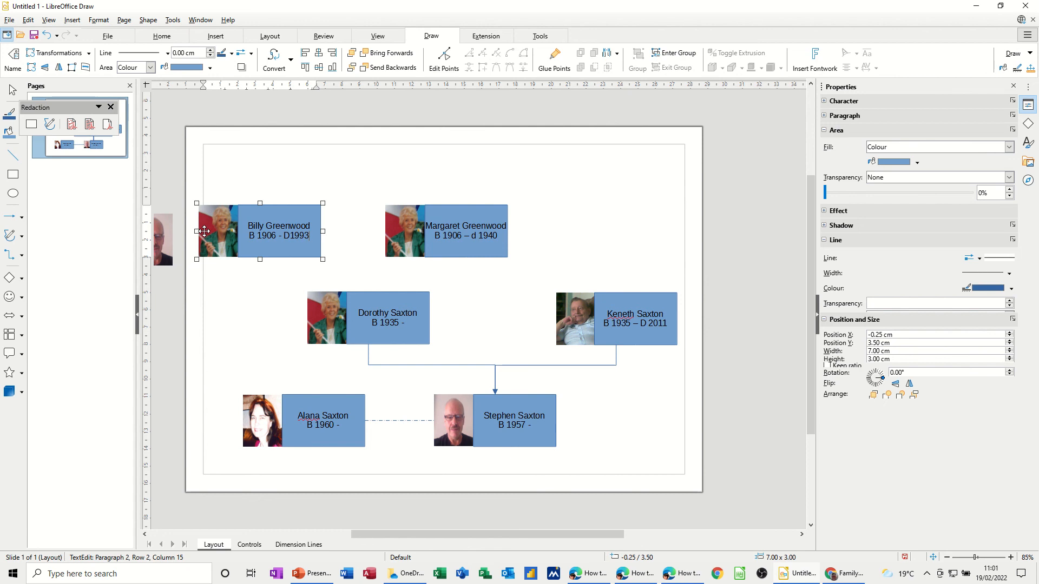
Finish the top-left card's text and enter its group to edit the parts.
left_click(220, 294)
left_click(220, 234)
right_click(219, 234)
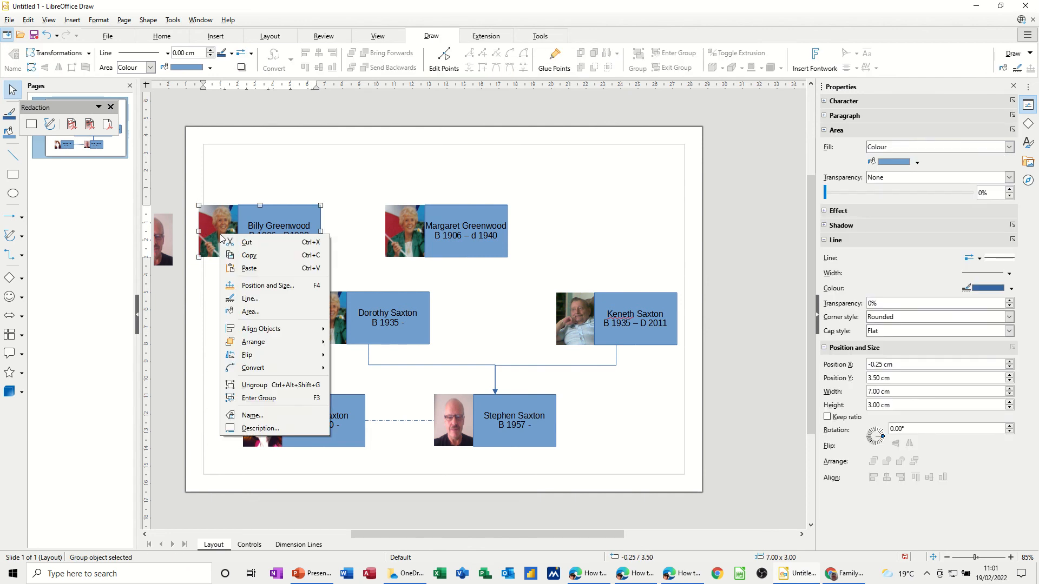
left_click(245, 400)
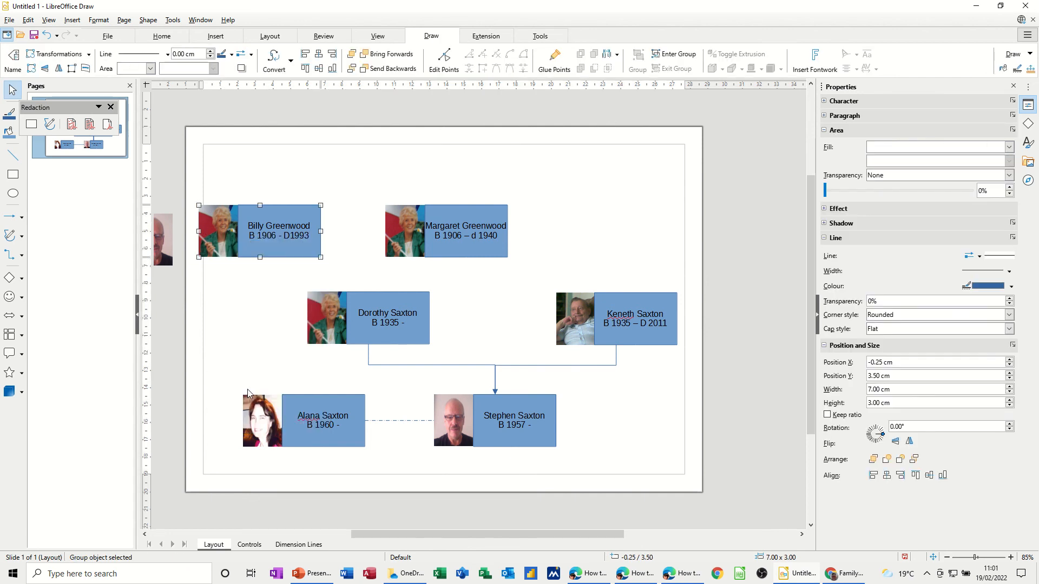
left_click(226, 289)
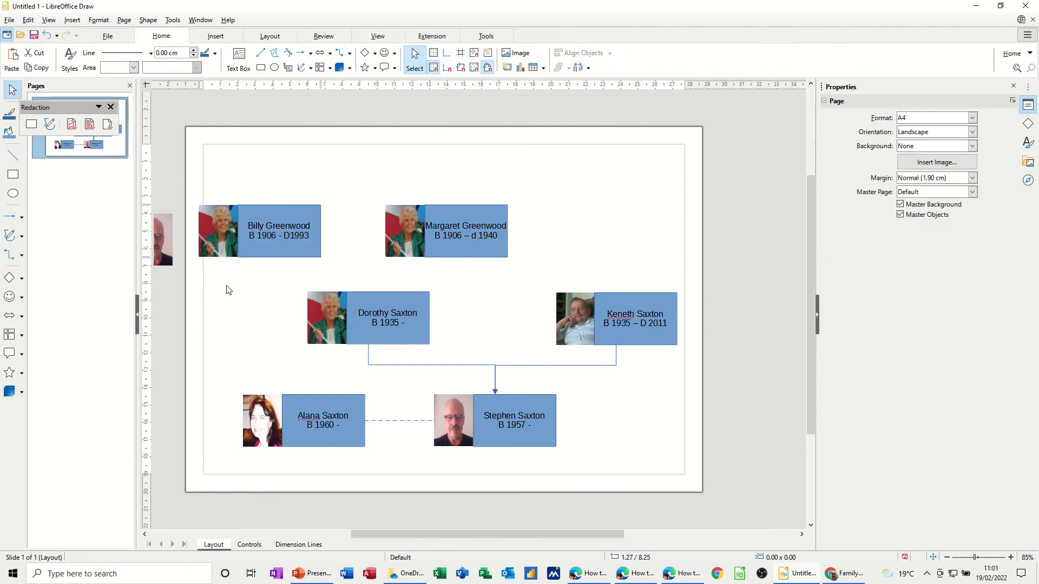
Swap its photo for the old sepia soldier portrait and group it with the name box.
left_click_drag(220, 244, 169, 340)
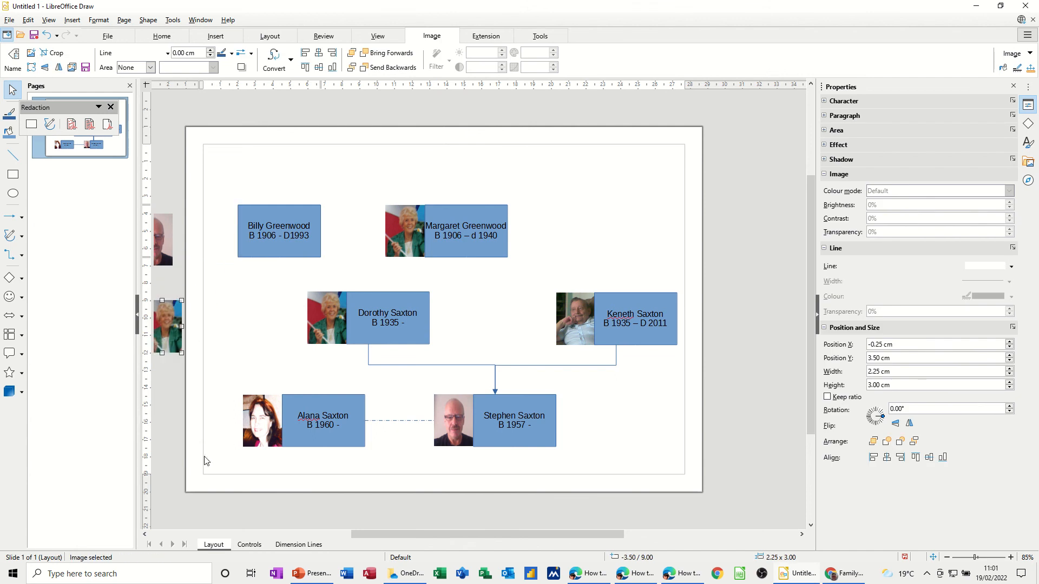
left_click_drag(360, 535, 312, 535)
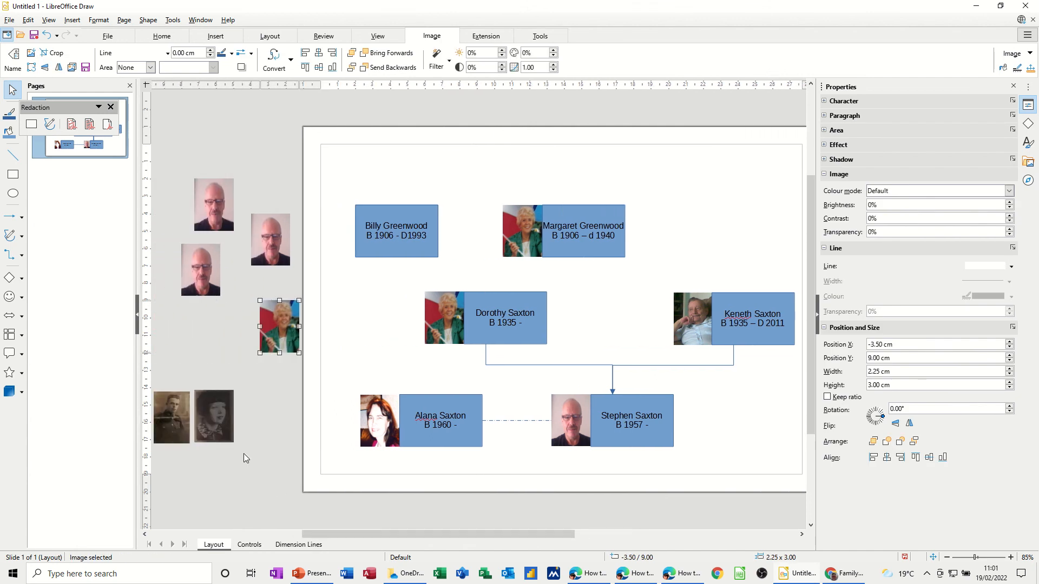
left_click_drag(176, 422, 339, 235)
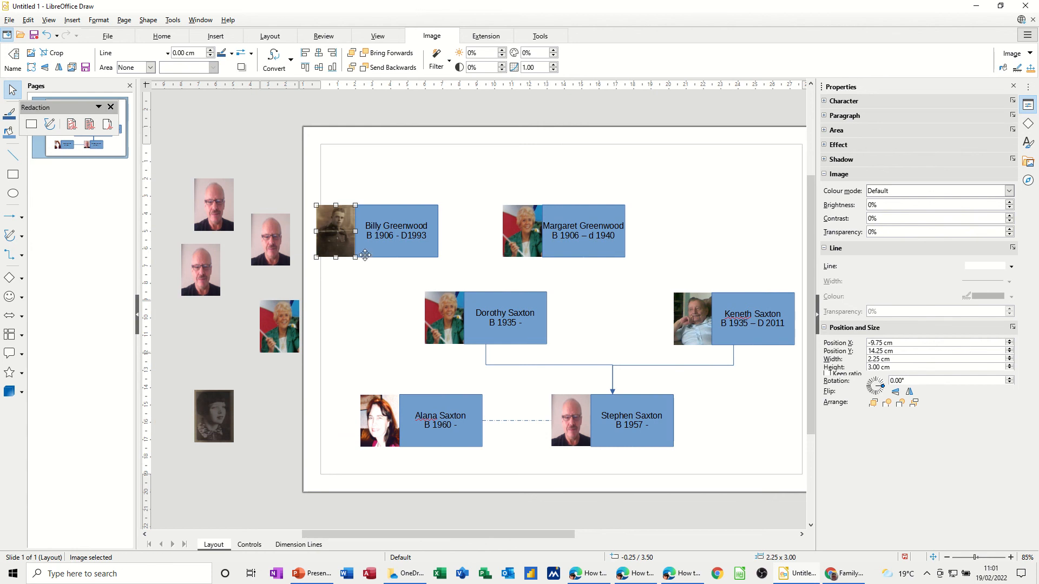
left_click(365, 250, "shift")
right_click(366, 250)
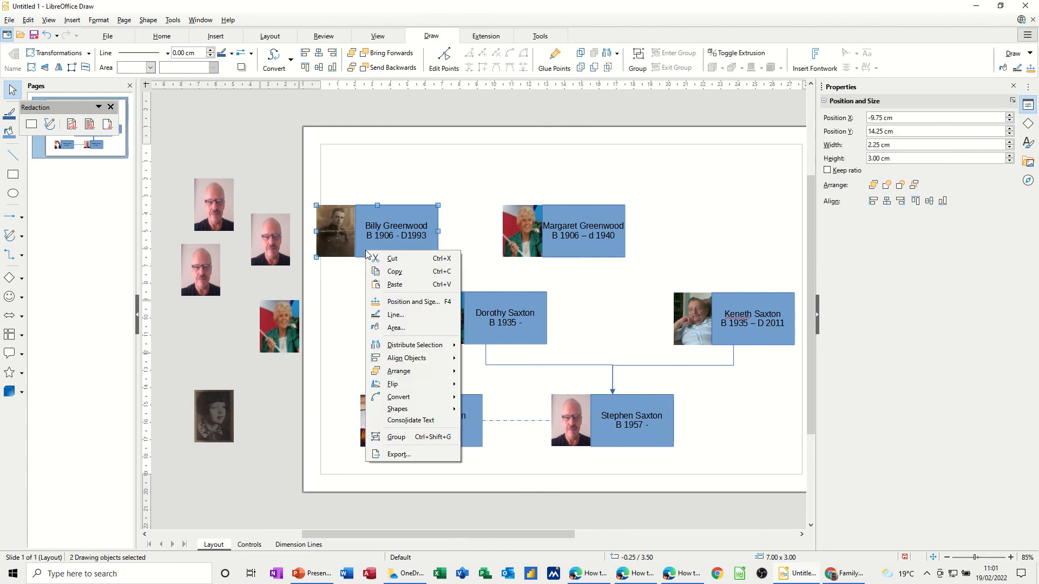
left_click(393, 437)
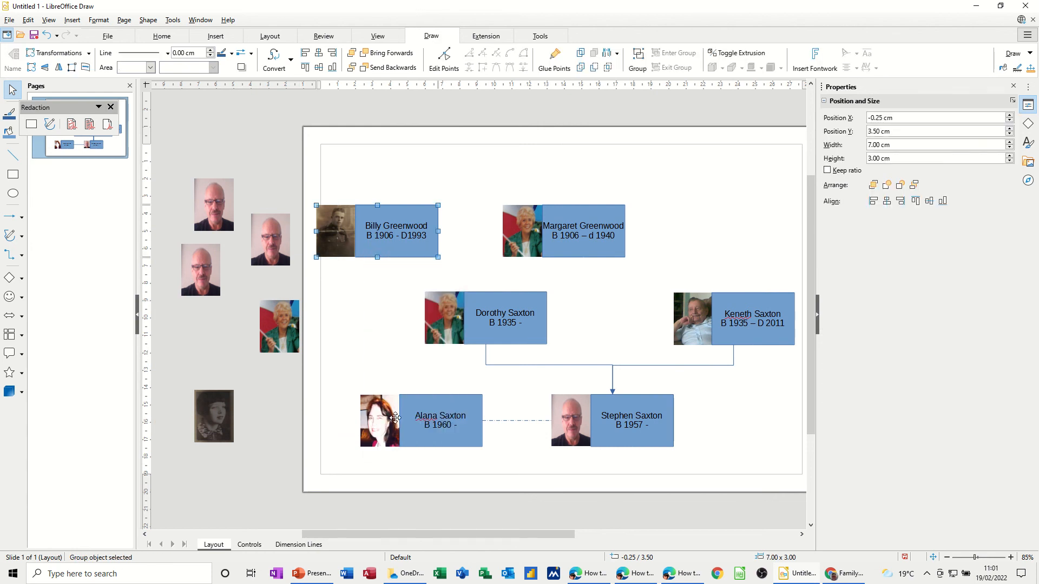
Swap the top-middle card's modern photo for the dark old portrait and regroup it with its name box.
right_click(530, 225)
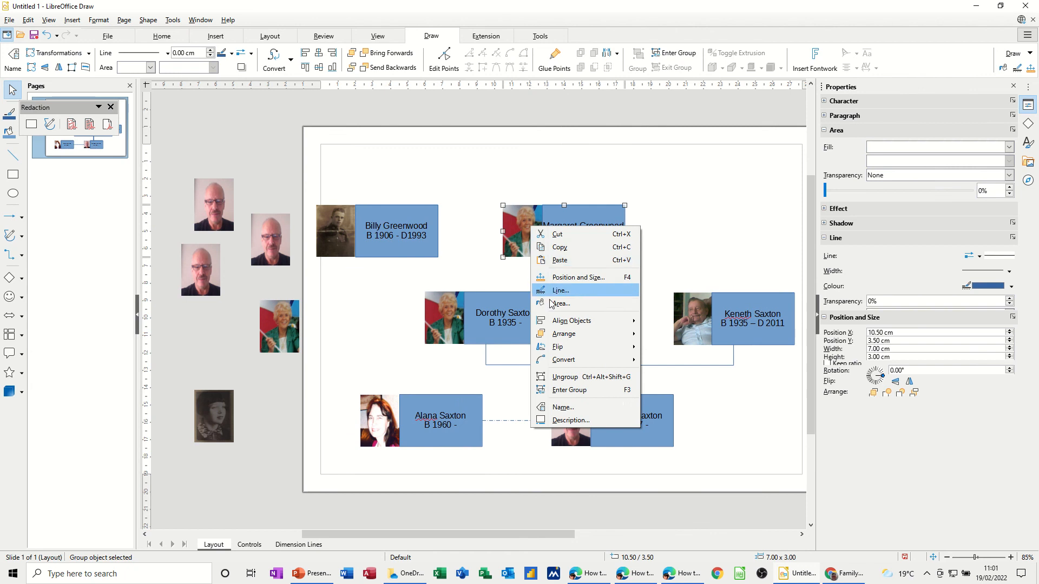
left_click(551, 377)
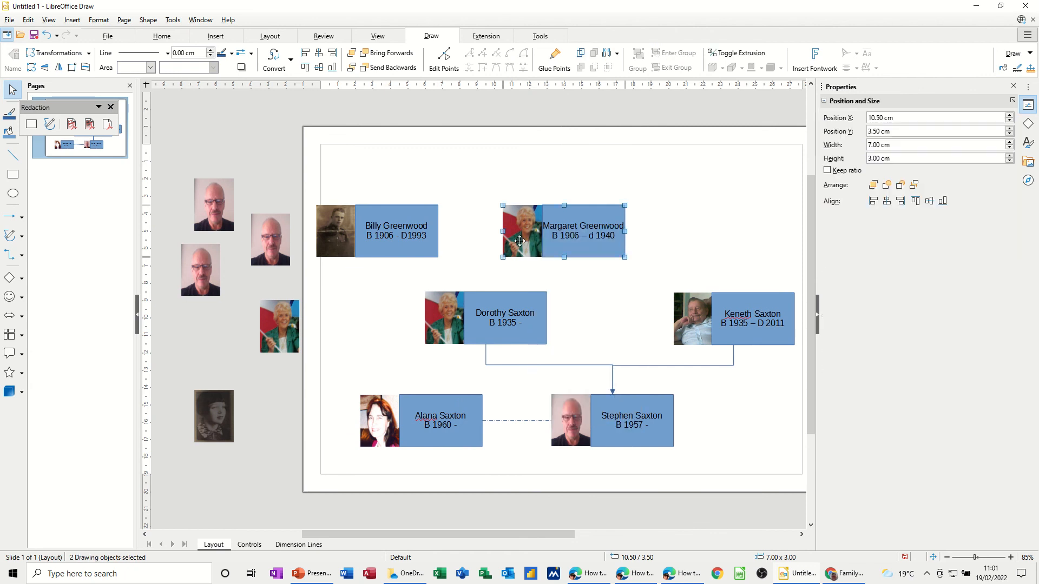
left_click(548, 279)
left_click_drag(524, 247, 202, 334)
left_click(215, 413)
left_click_drag(253, 406, 533, 229)
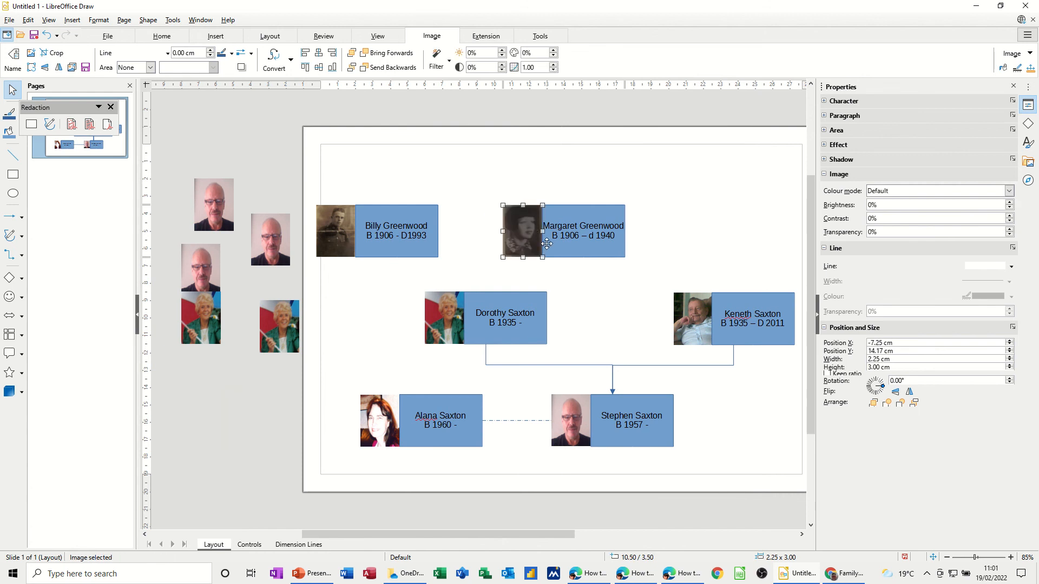
left_click(563, 252, "shift")
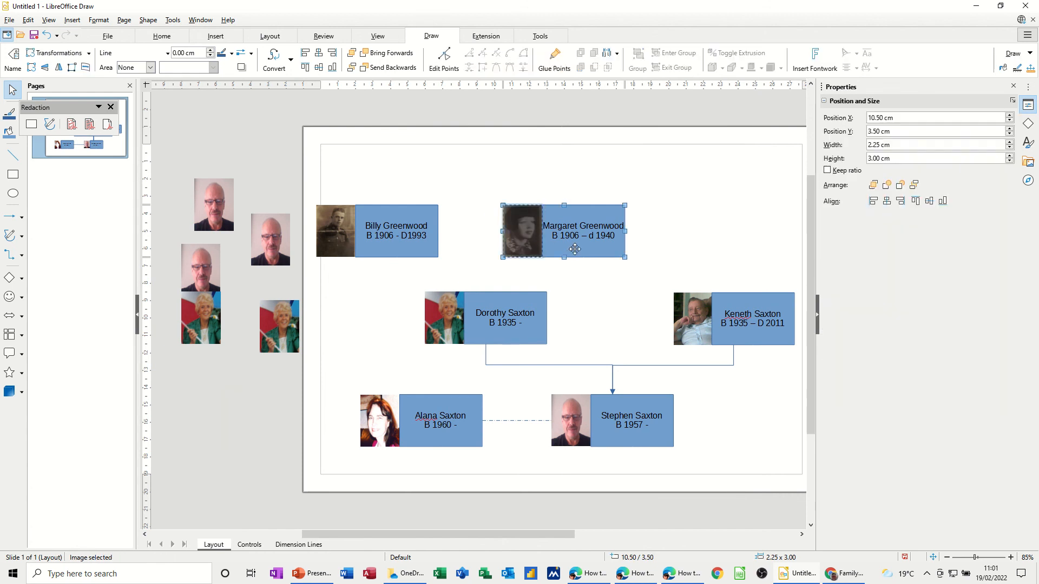
right_click(562, 249)
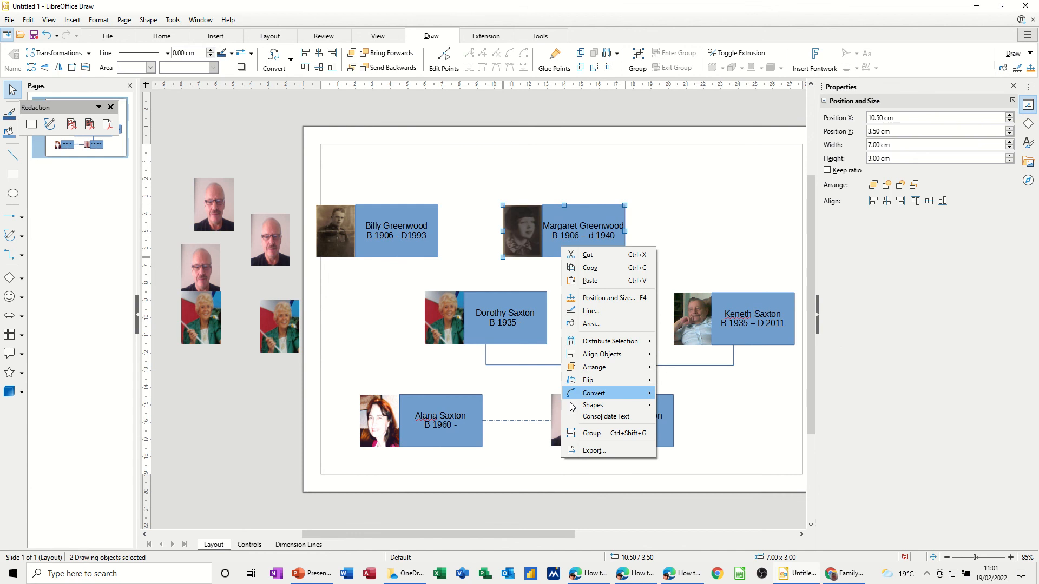
left_click(576, 429)
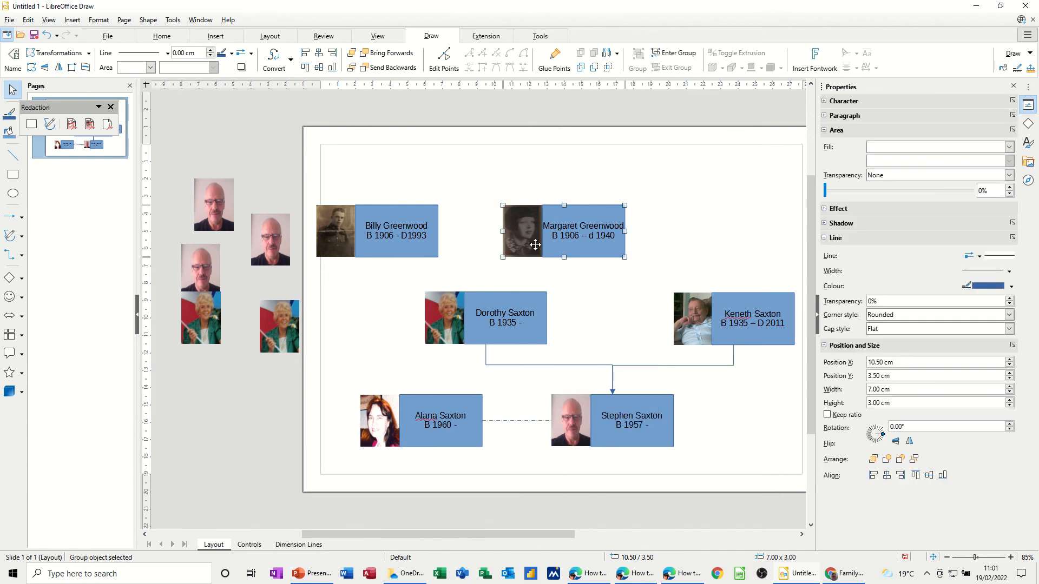
left_click(434, 261)
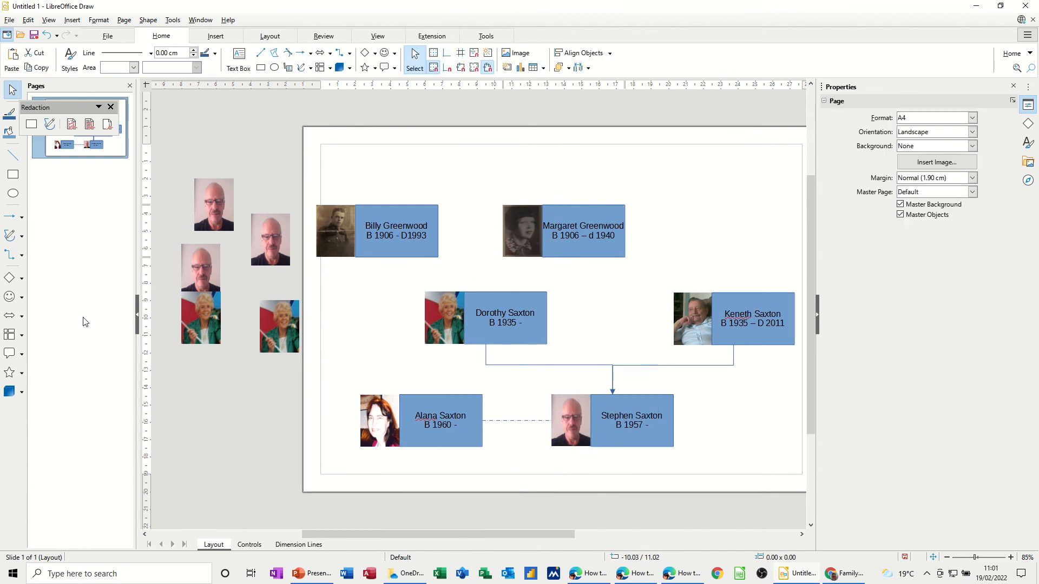
left_click(9, 258)
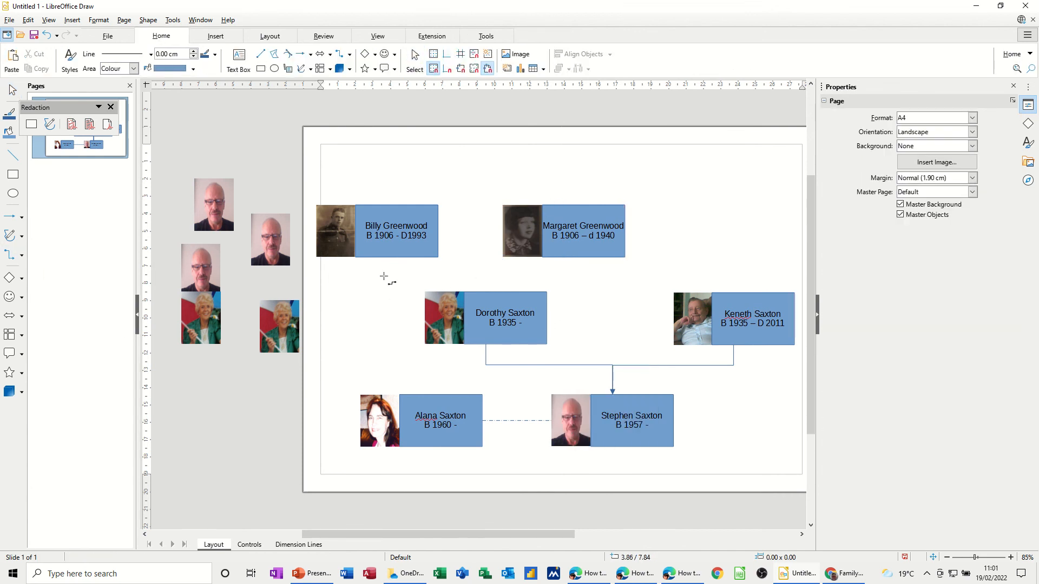
left_click_drag(382, 259, 489, 291)
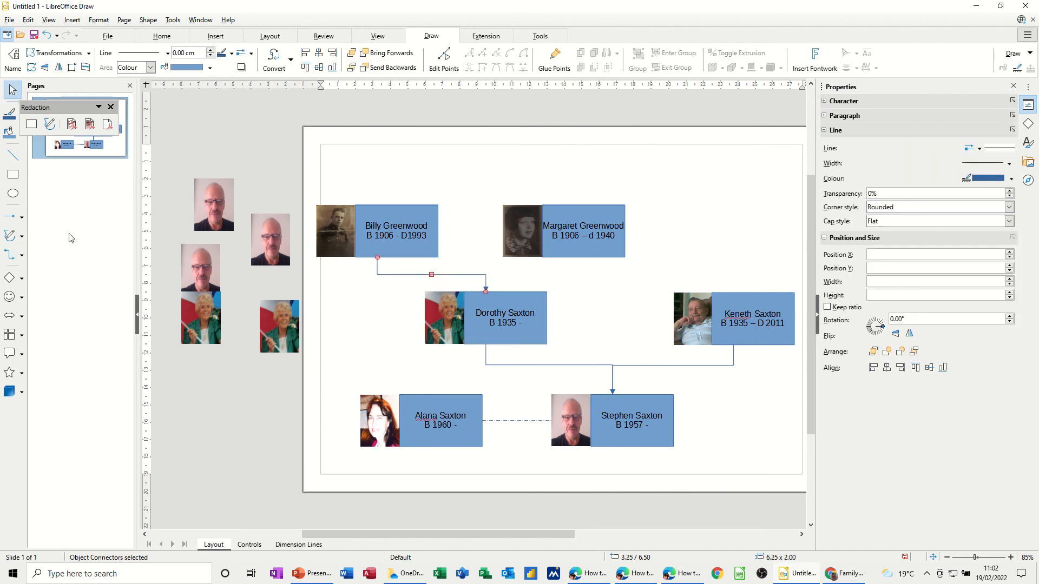
left_click(10, 256)
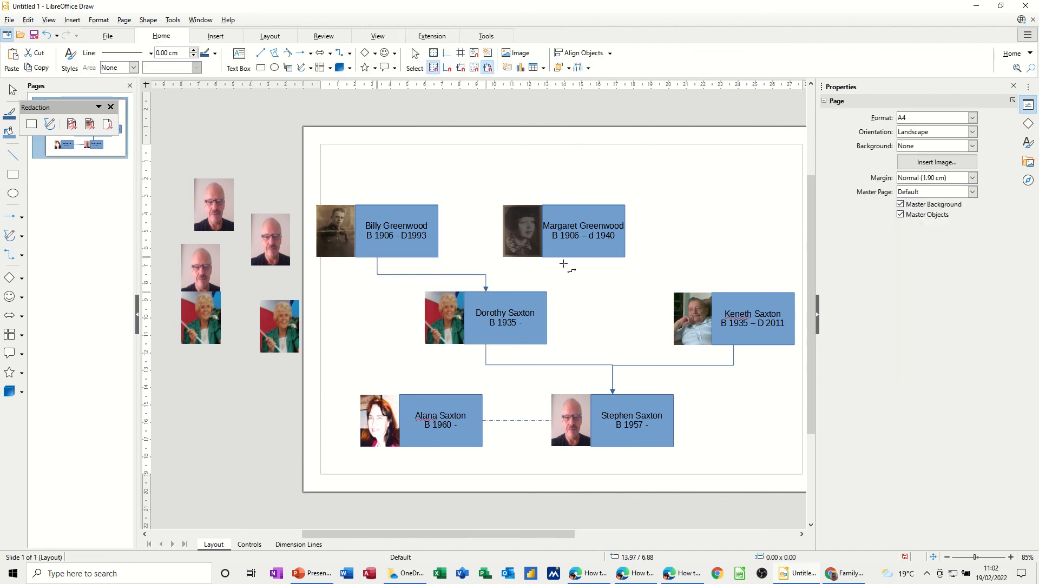
left_click_drag(564, 258, 489, 295)
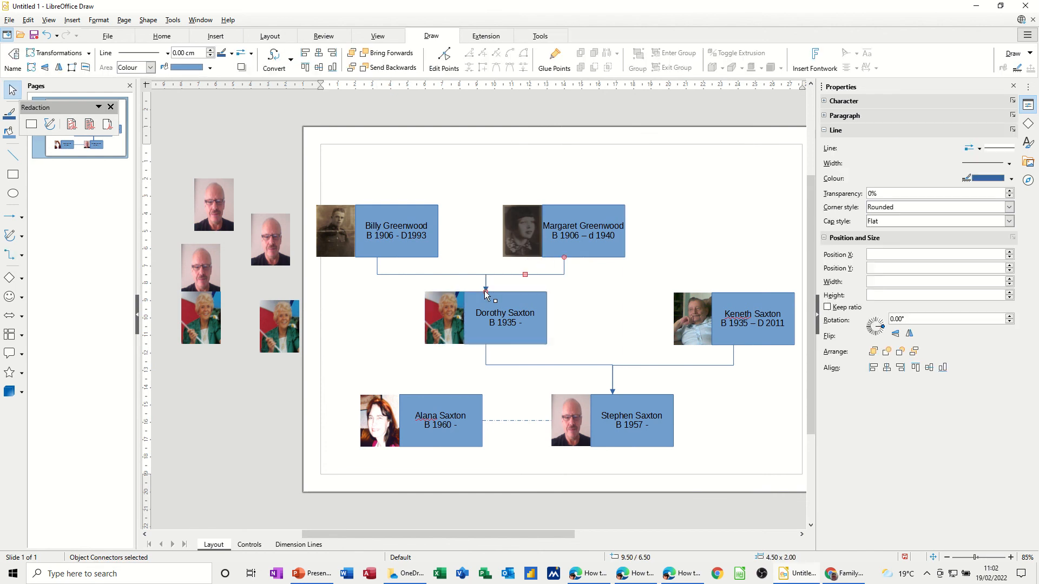
left_click(616, 302)
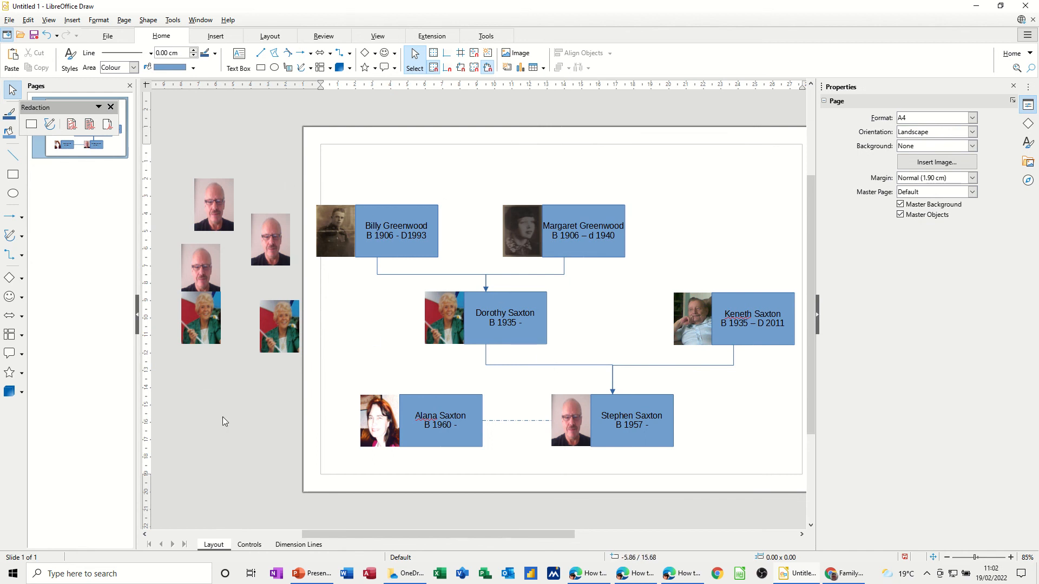
left_click(217, 212)
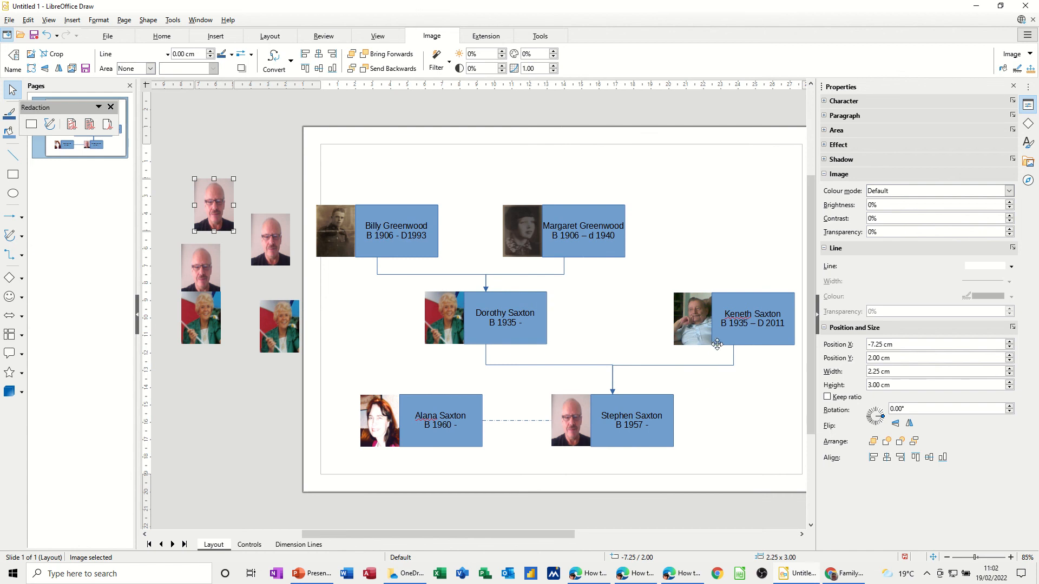
left_click_drag(736, 338, 701, 339)
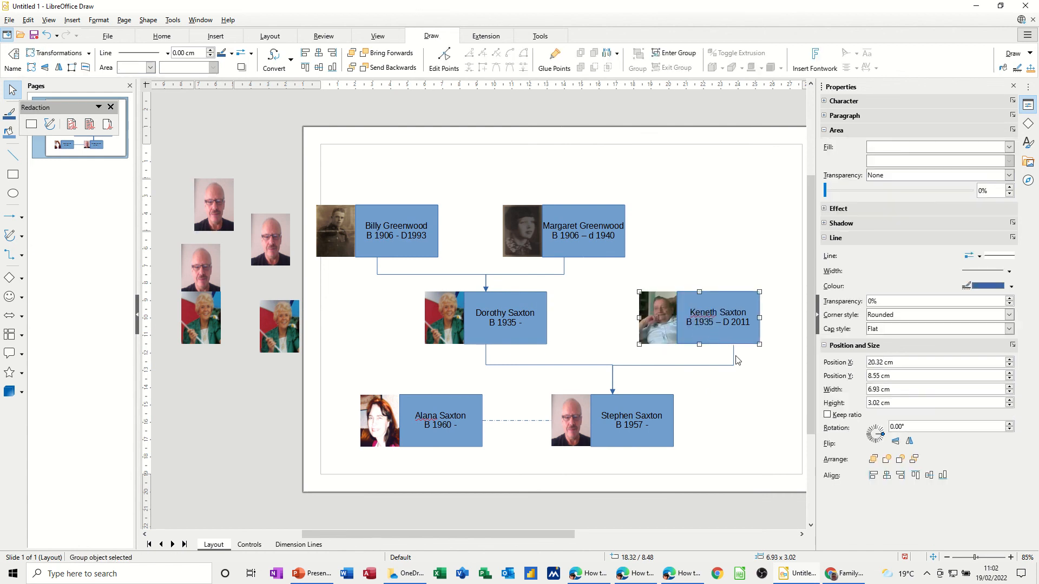
left_click(736, 359)
left_click(733, 354)
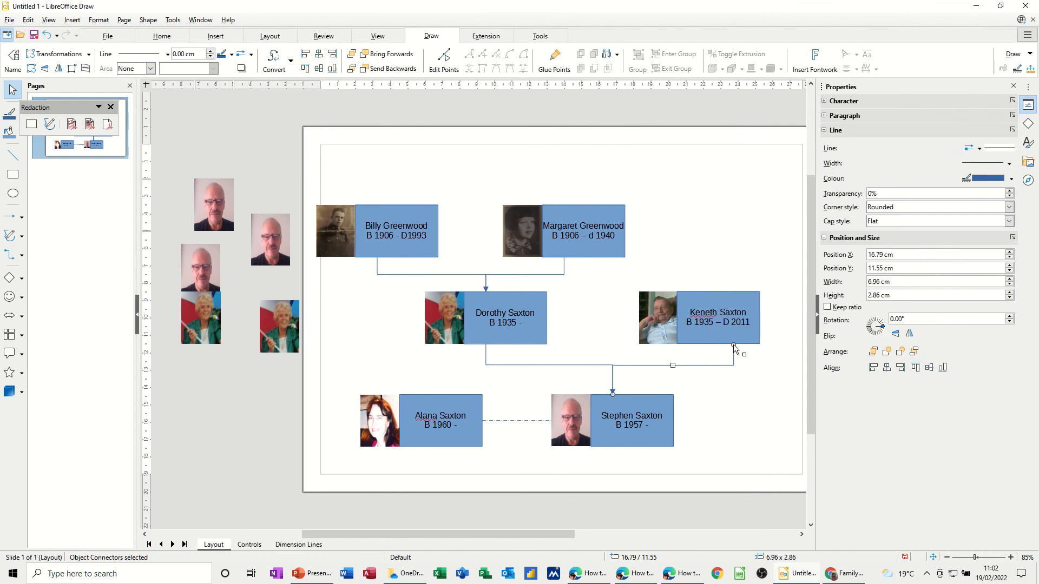
mouse_move(733, 345)
left_mouse_down()
mouse_move(699, 343)
mouse_move(722, 338)
mouse_move(745, 288)
mouse_move(706, 333)
left_mouse_up()
left_click(730, 373)
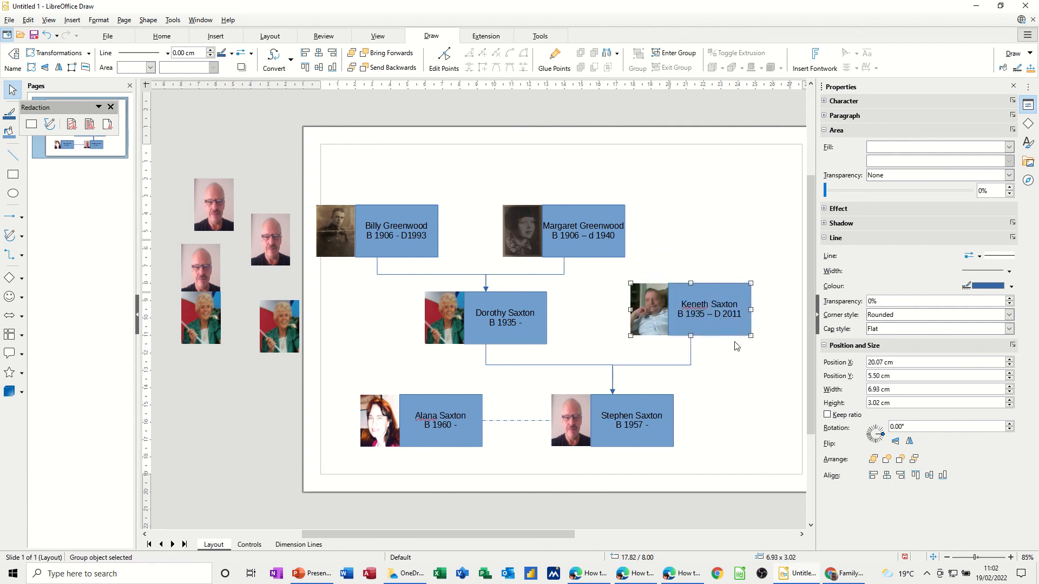
left_click(739, 359)
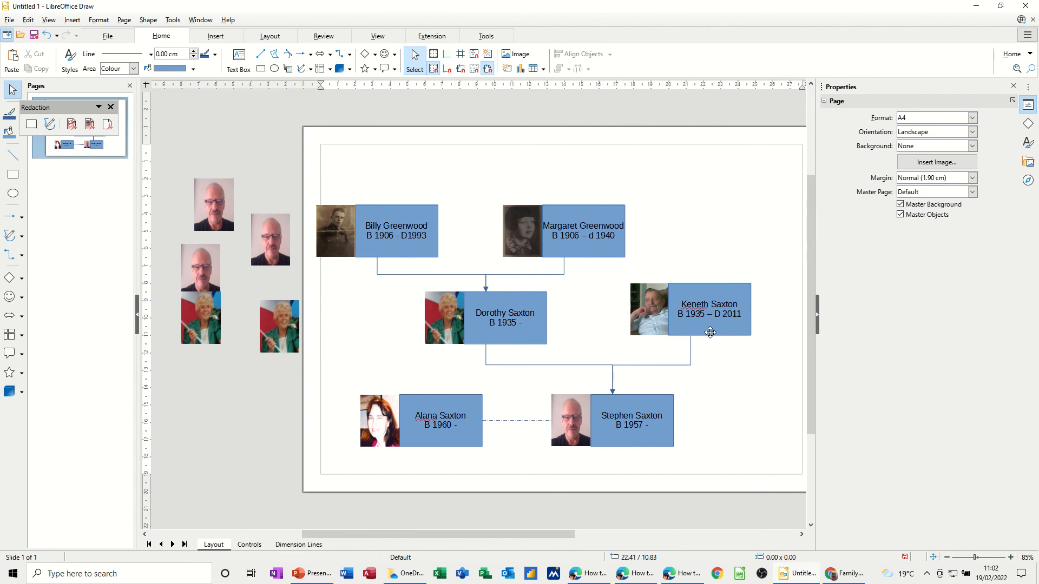
Lower Keneth's card to 8.00 cm and adjust the connector's middle segment toward Stephen.
left_click_drag(710, 332, 709, 342)
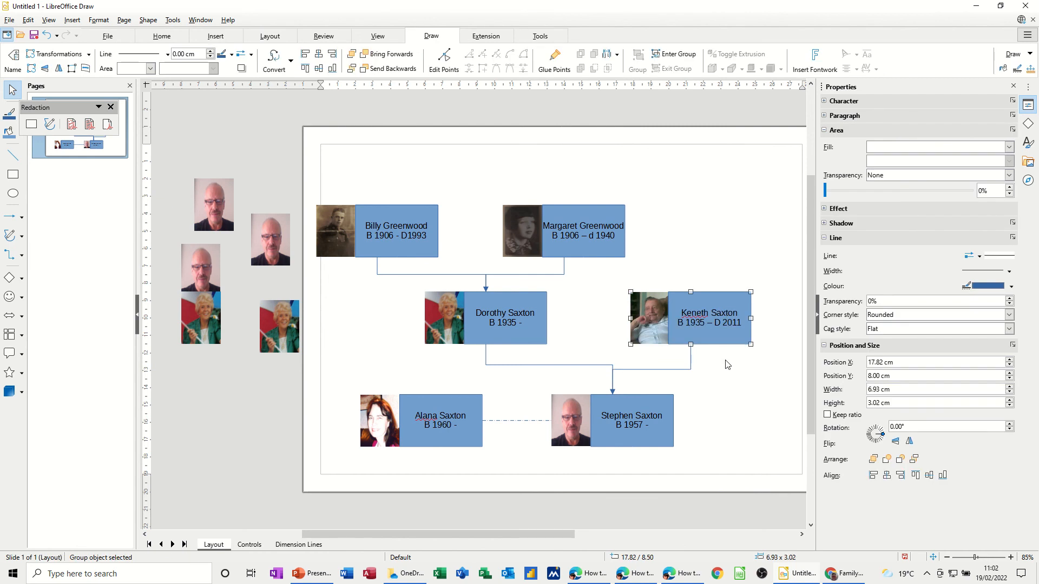
left_click(666, 369)
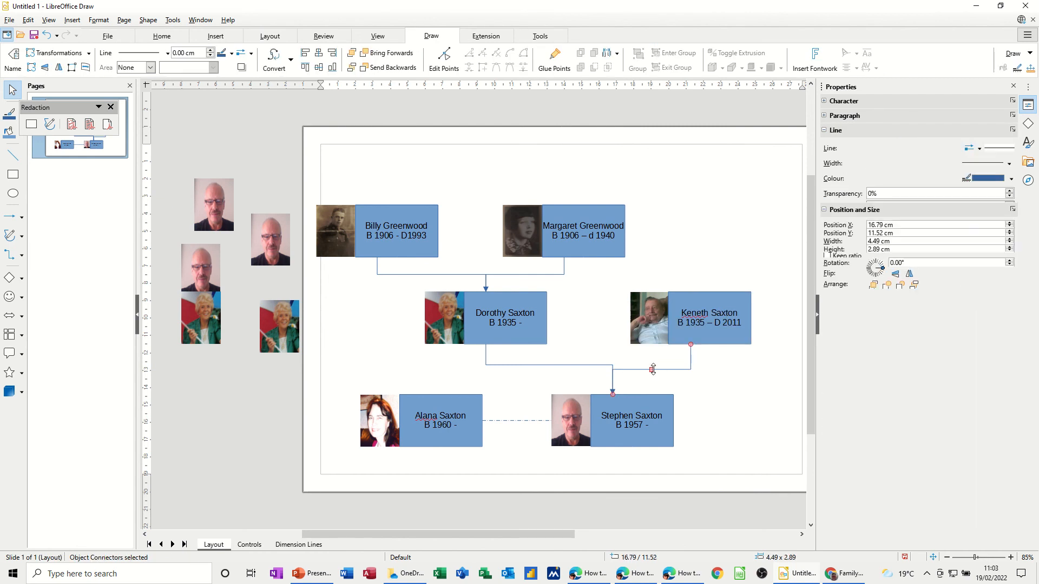
left_click_drag(652, 369, 651, 365)
left_click(709, 373)
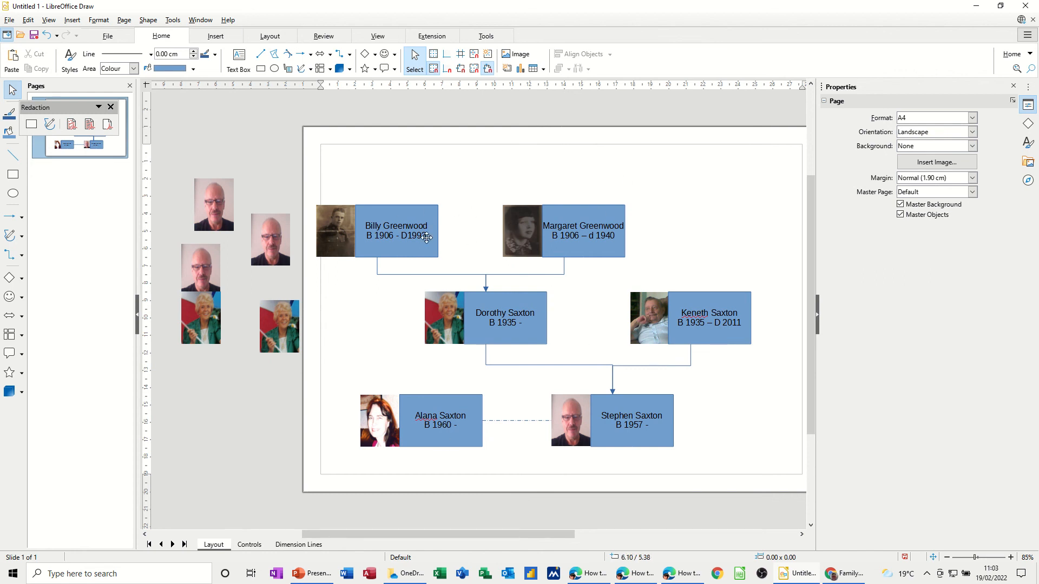
left_click(427, 238)
left_click_drag(427, 238, 368, 227)
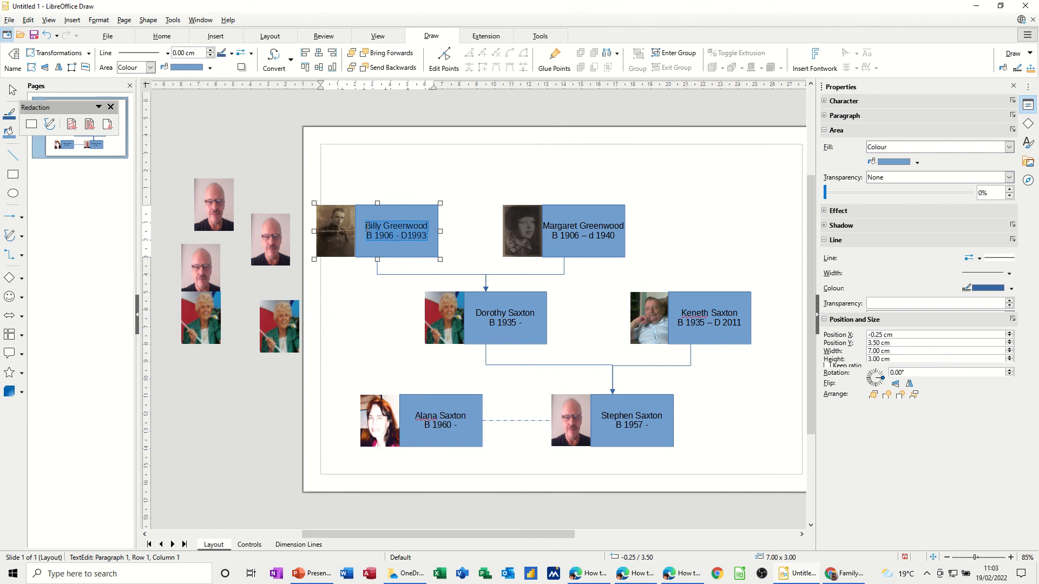
key("ctrl+bracketleft")
key("ctrl+bracketleft")
key("ctrl+bracketleft")
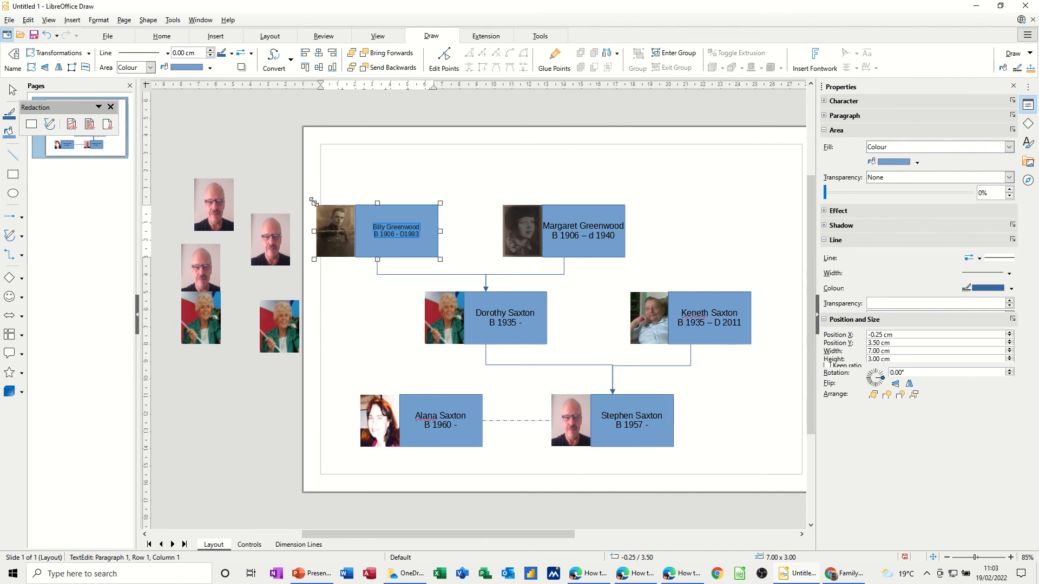
Resize Margaret's card to 4.25 × 1.50 cm and Billy's card to half height.
left_click(621, 213)
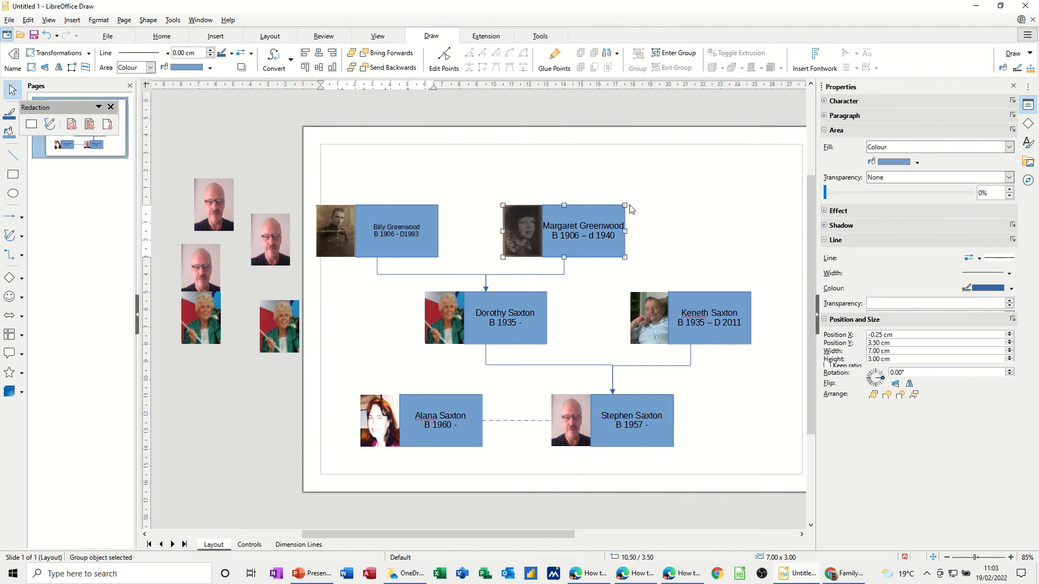
left_click_drag(624, 205, 595, 227)
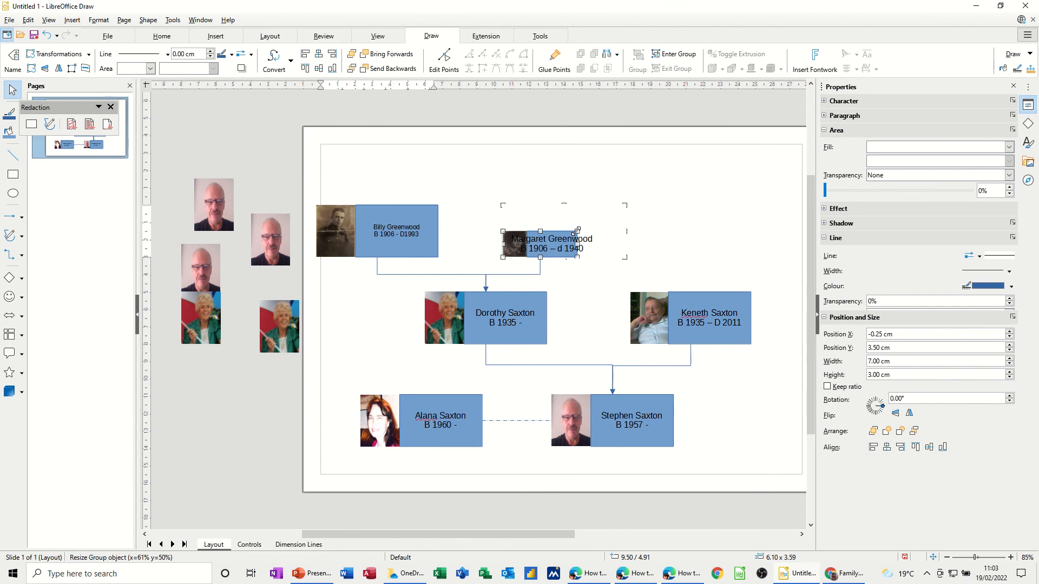
left_click(433, 227)
left_click_drag(438, 205, 420, 231)
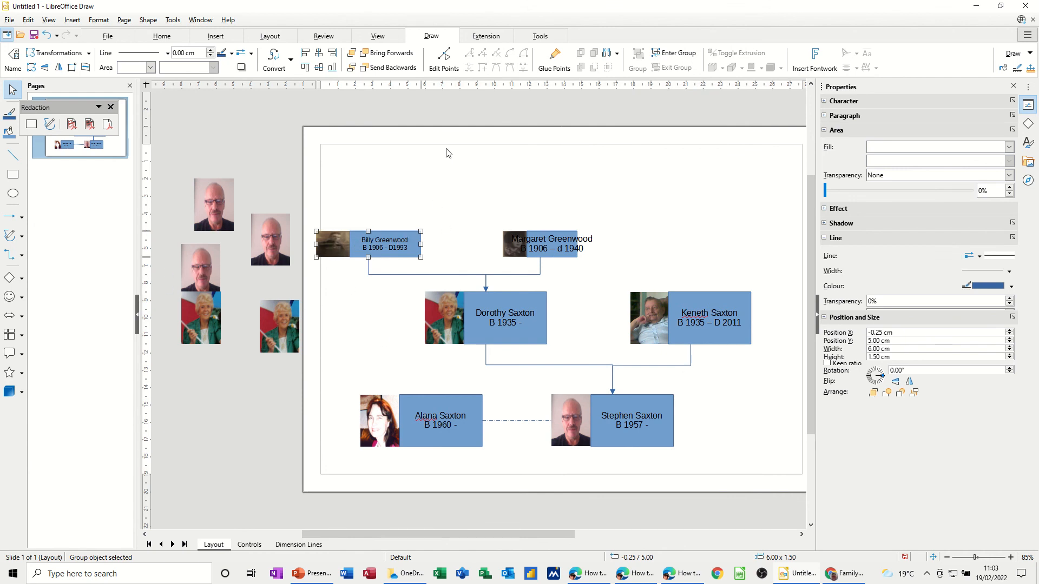
left_click(330, 247)
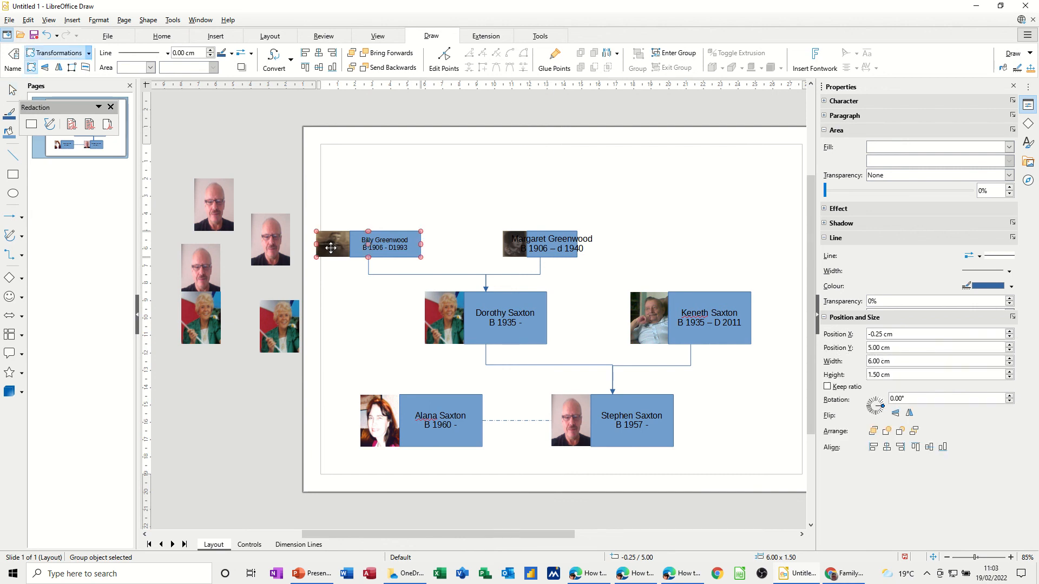
right_click(331, 248)
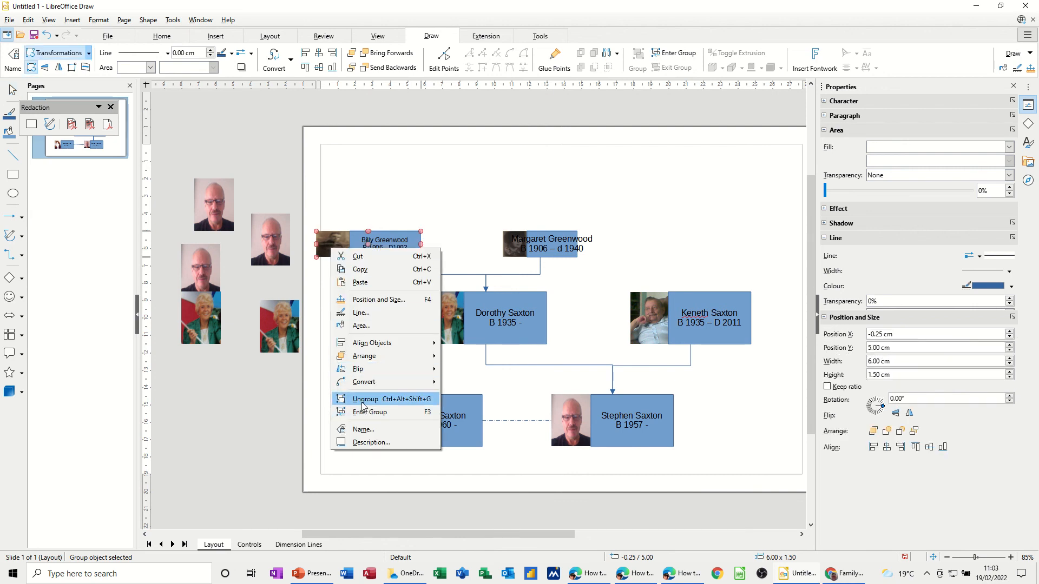
left_click(362, 406)
Set the width of Billy's photo to 2.2 cm in the Position and Size sidebar.
left_click(332, 244)
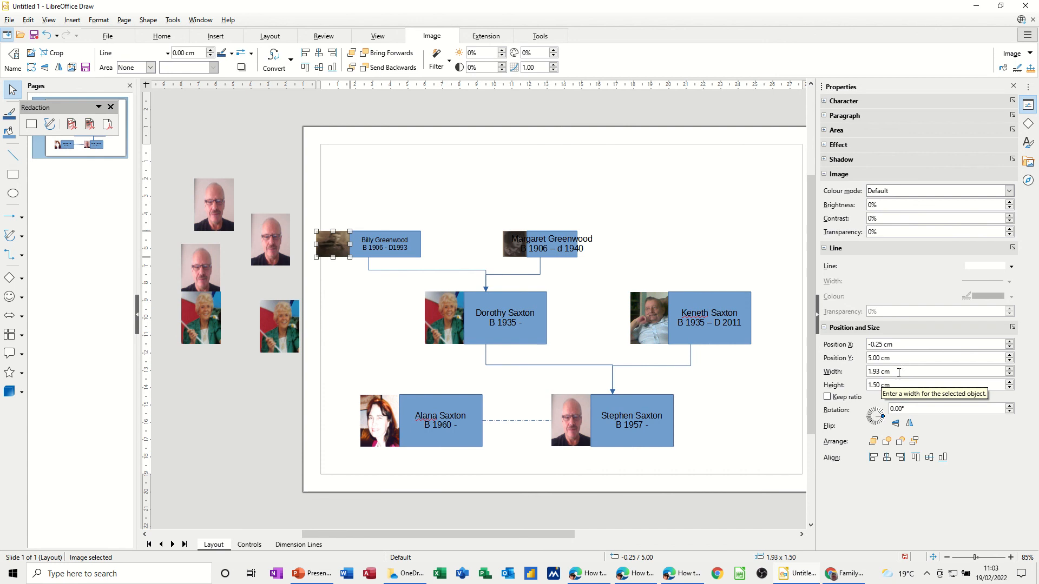
left_click_drag(899, 373, 868, 377)
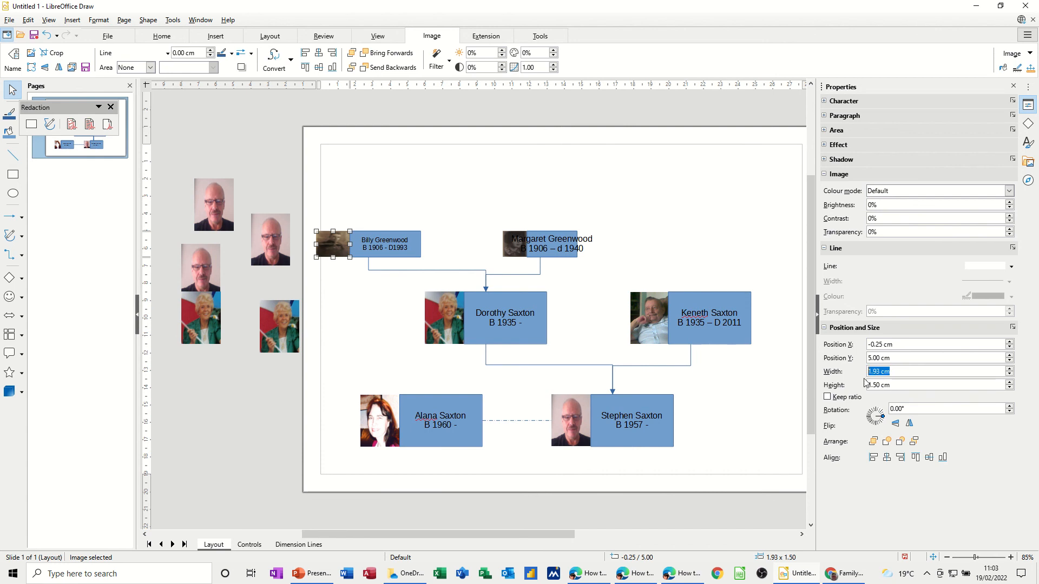
type("2.25")
left_click(368, 317)
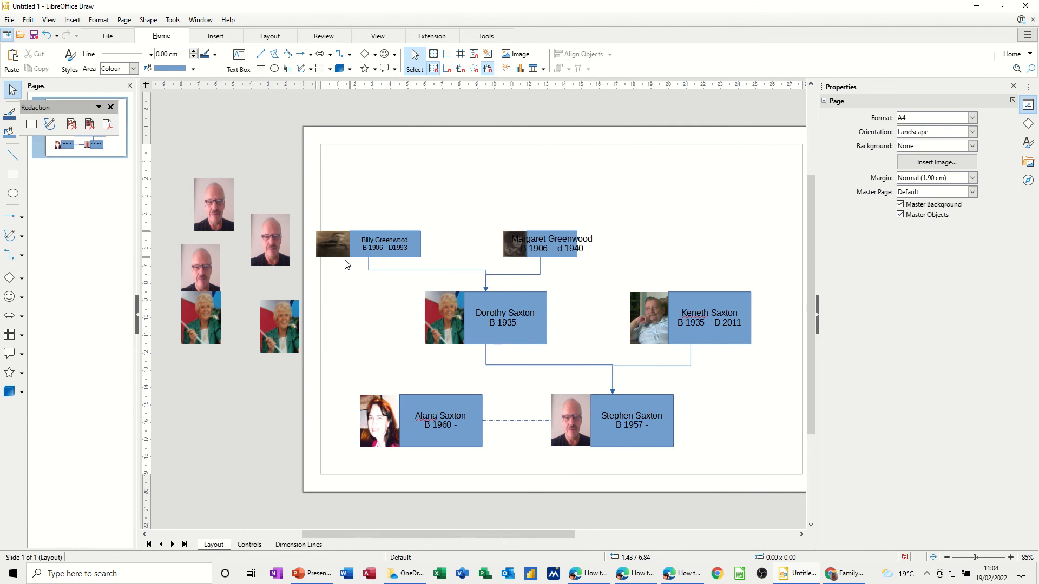